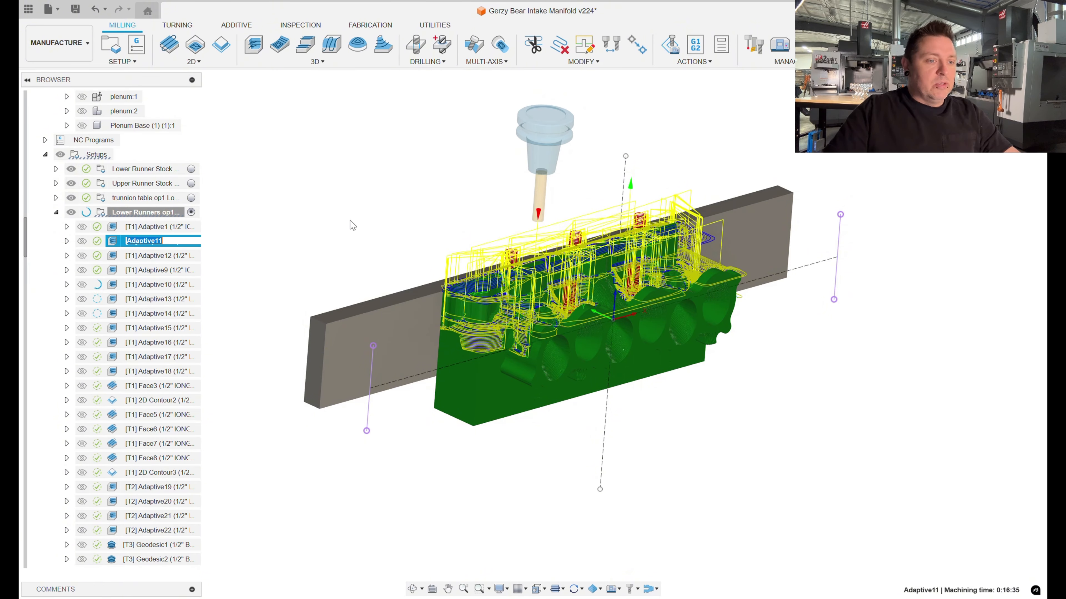
# Examine the toolpaths of Adaptive11 and Adaptive12 around the lower runners from several angles
pyautogui.press('Return')
pyautogui.scroll(5, 625, 294)
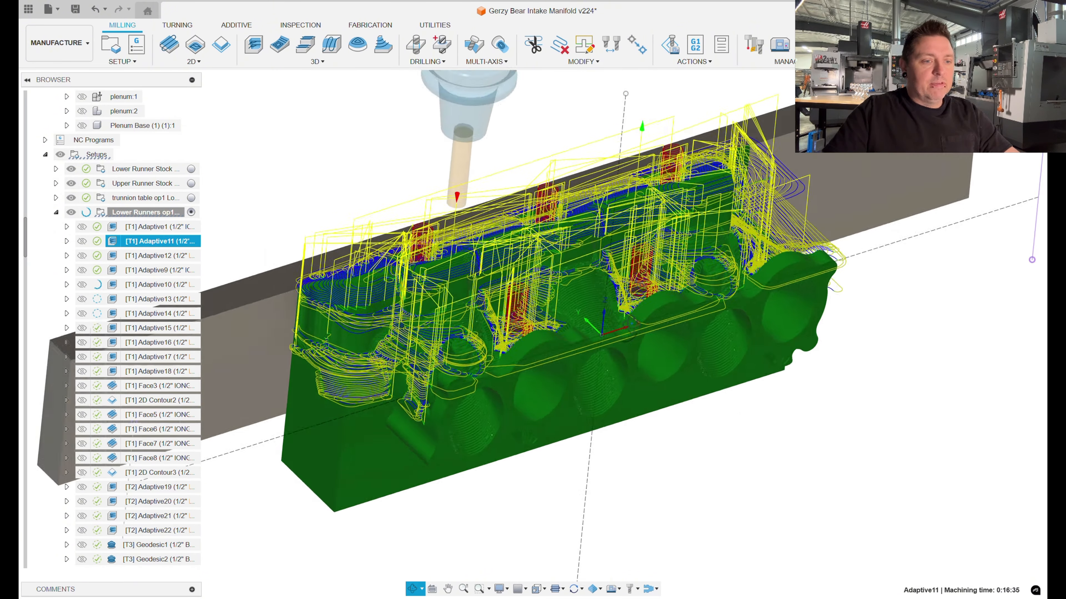
pyautogui.scroll(-5, 625, 341)
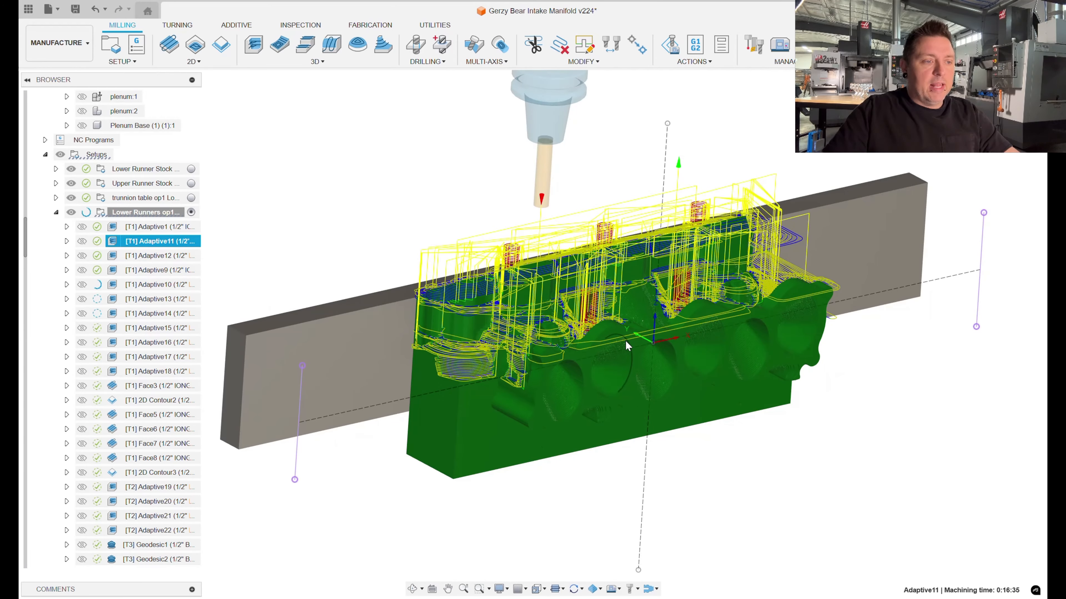
pyautogui.keyDown('shift'); pyautogui.moveTo(337, 285); pyautogui.dragTo(804, 395, button='middle'); pyautogui.keyUp('shift')
pyautogui.press('Down')
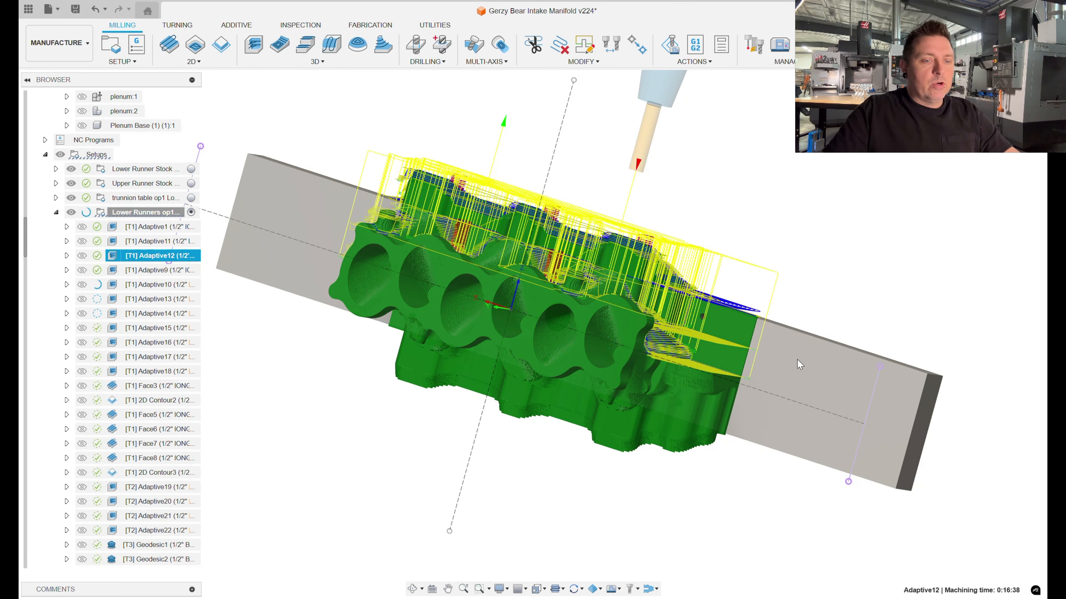
pyautogui.keyDown('shift'); pyautogui.moveTo(797, 359); pyautogui.dragTo(821, 378, button='middle'); pyautogui.keyUp('shift')
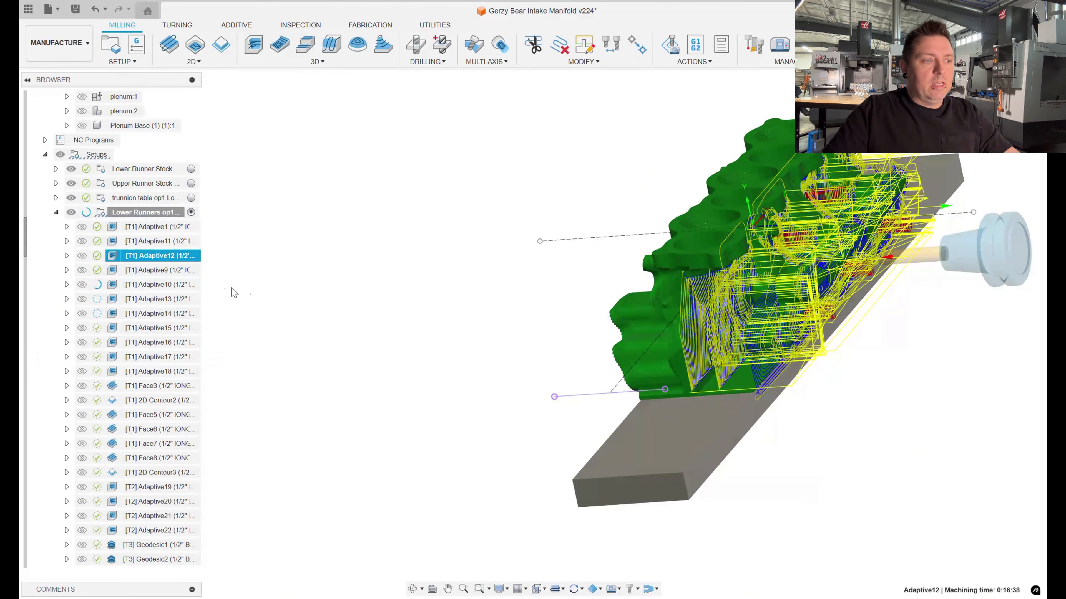
# Display the Adaptive9 toolpath and inspect where it cuts between the runners
pyautogui.click(160, 270)
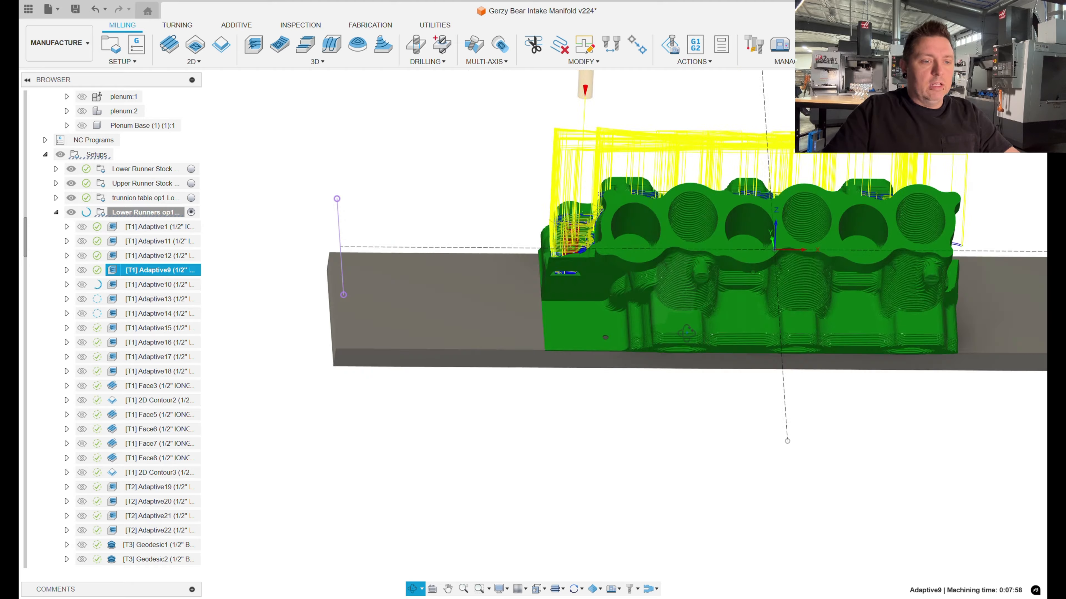
pyautogui.keyDown('shift'); pyautogui.moveTo(694, 381); pyautogui.dragTo(755, 336, button='middle'); pyautogui.keyUp('shift')
pyautogui.scroll(-3, 660, 357)
pyautogui.scroll(2, 808, 247)
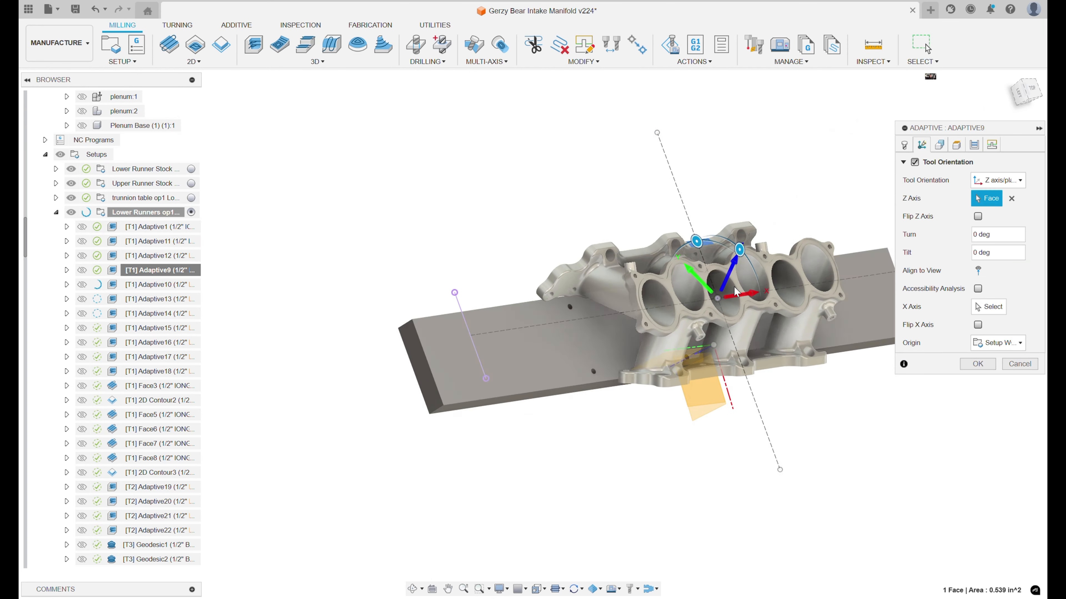
# Review the tool orientation of Adaptive9, checking the face that defines its Z axis on the manifold flange
pyautogui.scroll(3, 709, 254)
pyautogui.keyDown('shift'); pyautogui.moveTo(728, 237); pyautogui.dragTo(792, 303, button='middle'); pyautogui.keyUp('shift')
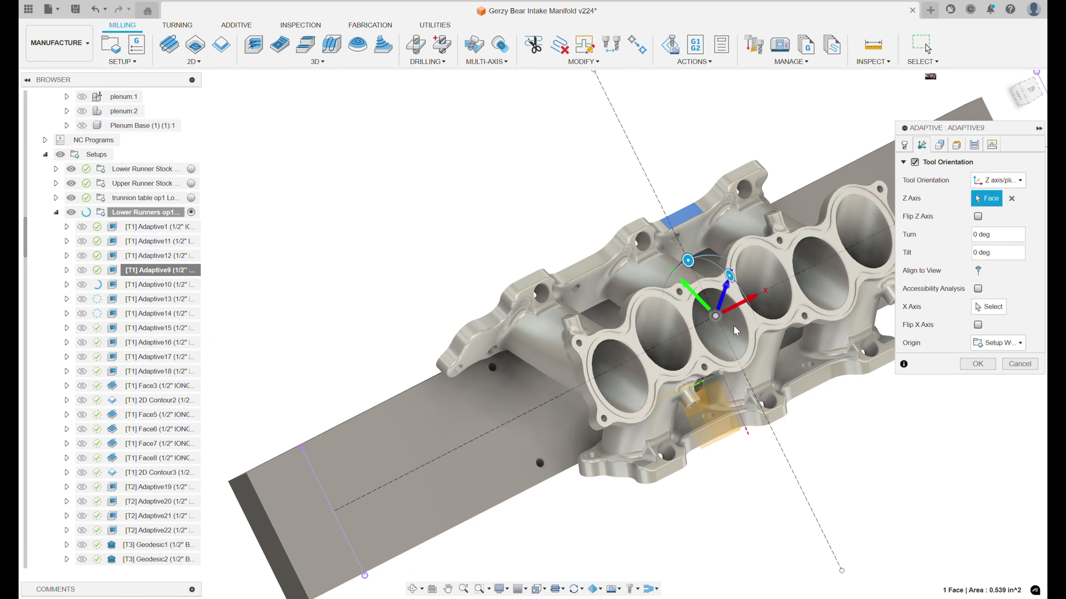
pyautogui.keyDown('shift'); pyautogui.moveTo(736, 331); pyautogui.dragTo(748, 355, button='middle'); pyautogui.keyUp('shift')
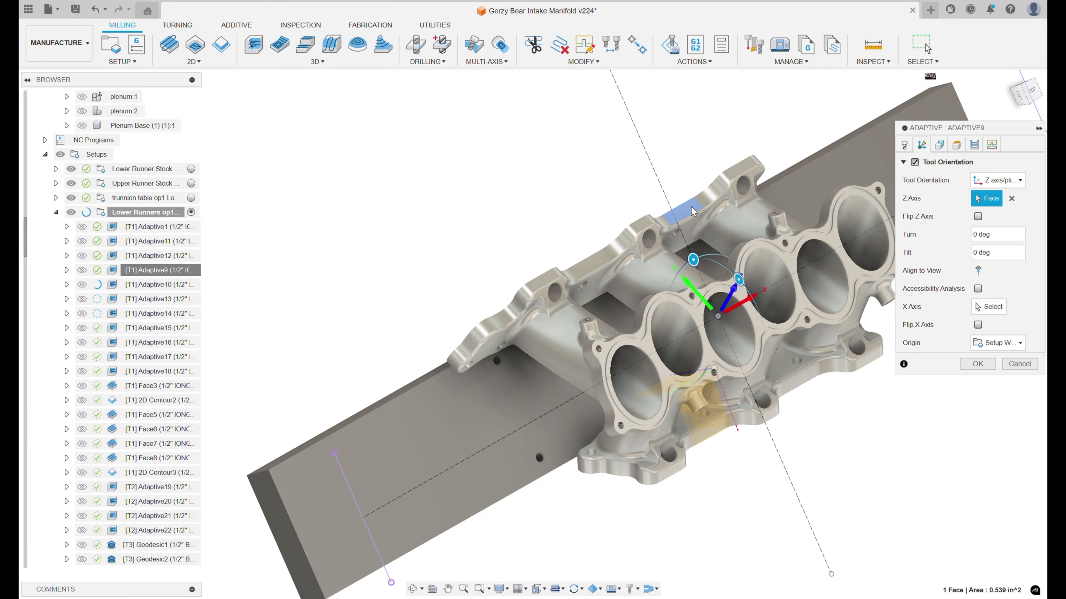
pyautogui.keyDown('shift'); pyautogui.moveTo(688, 213); pyautogui.dragTo(641, 279, button='middle'); pyautogui.keyUp('shift')
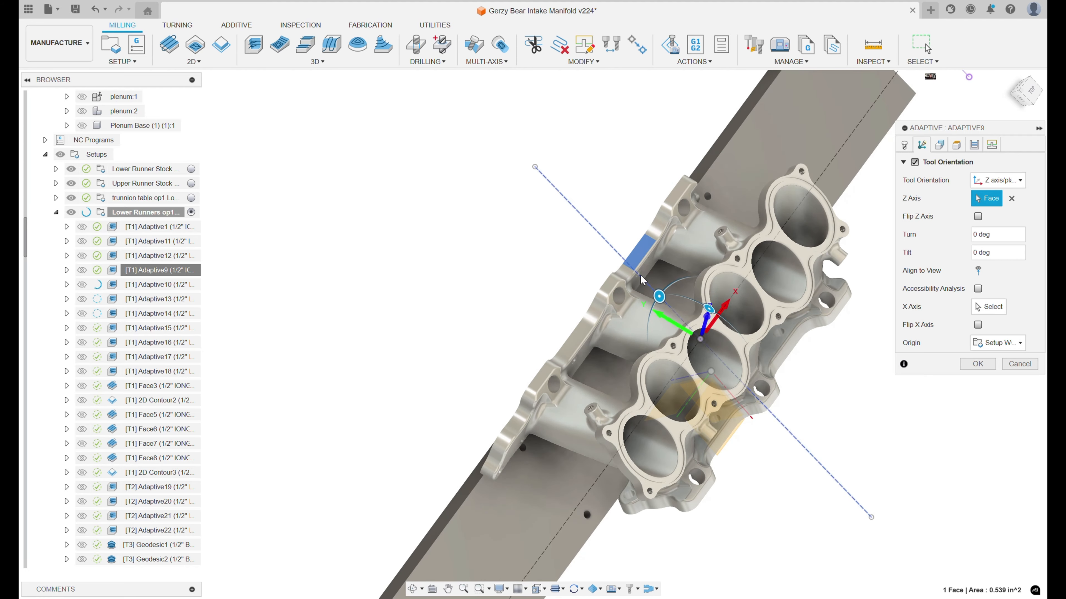
pyautogui.press('Return')
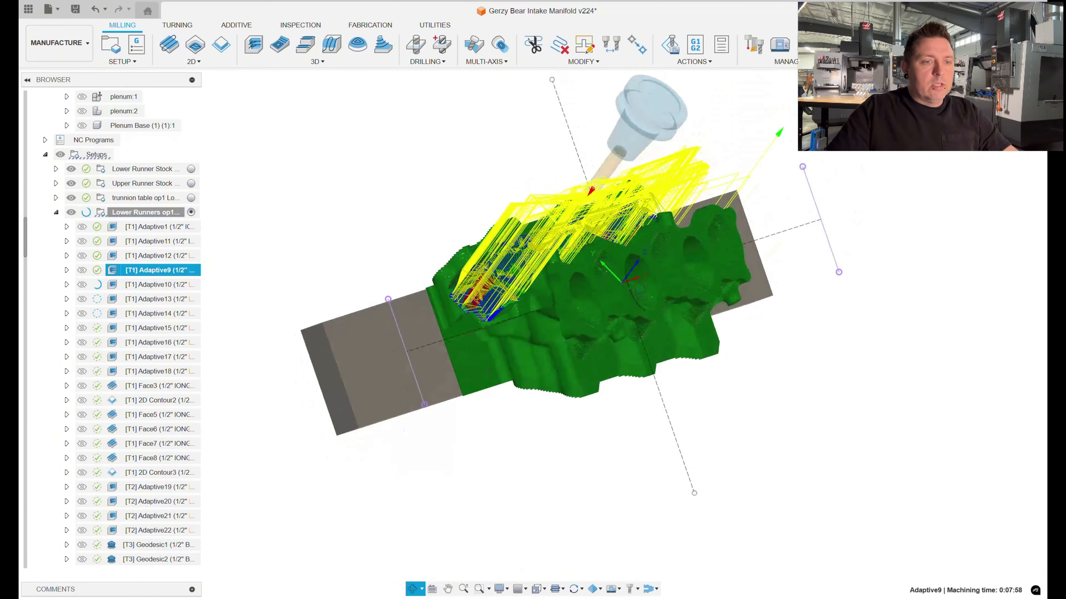
# Review Adaptive9's geometry with its fixture and model surface groups, its passes and its height settings
pyautogui.keyDown('shift'); pyautogui.moveTo(639, 289); pyautogui.dragTo(620, 295, button='middle'); pyautogui.keyUp('shift')
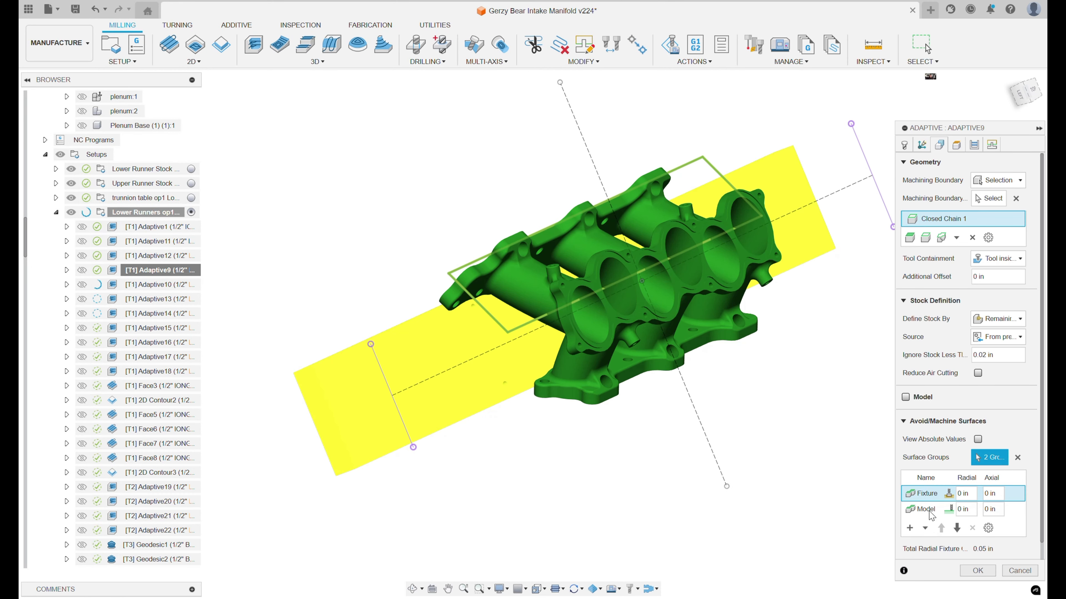
pyautogui.click(929, 510)
pyautogui.click(978, 150)
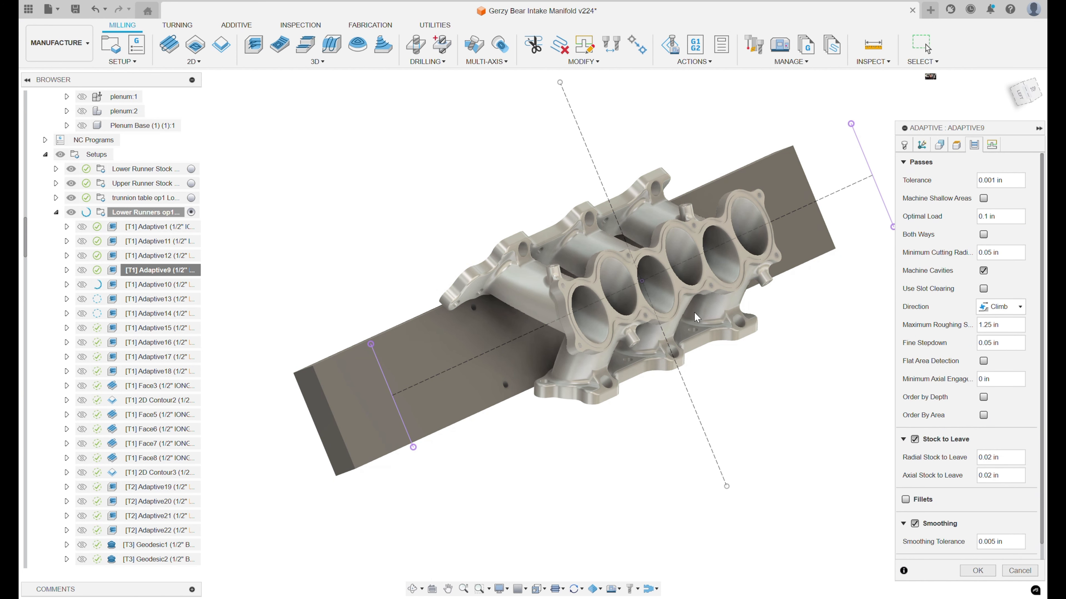
pyautogui.keyDown('shift'); pyautogui.moveTo(697, 317); pyautogui.dragTo(685, 294, button='middle'); pyautogui.keyUp('shift')
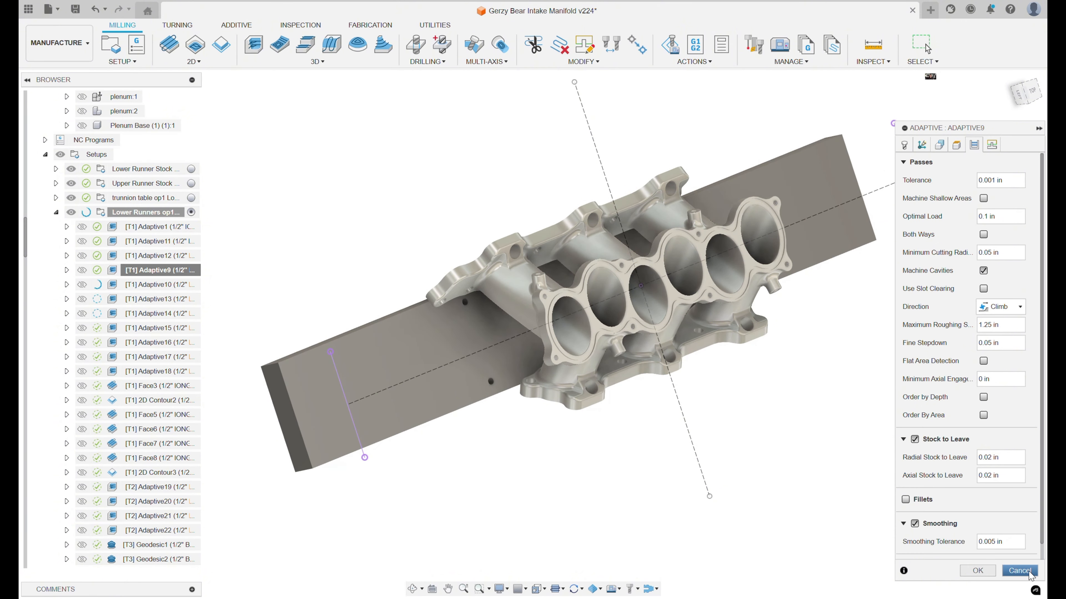
pyautogui.click(957, 144)
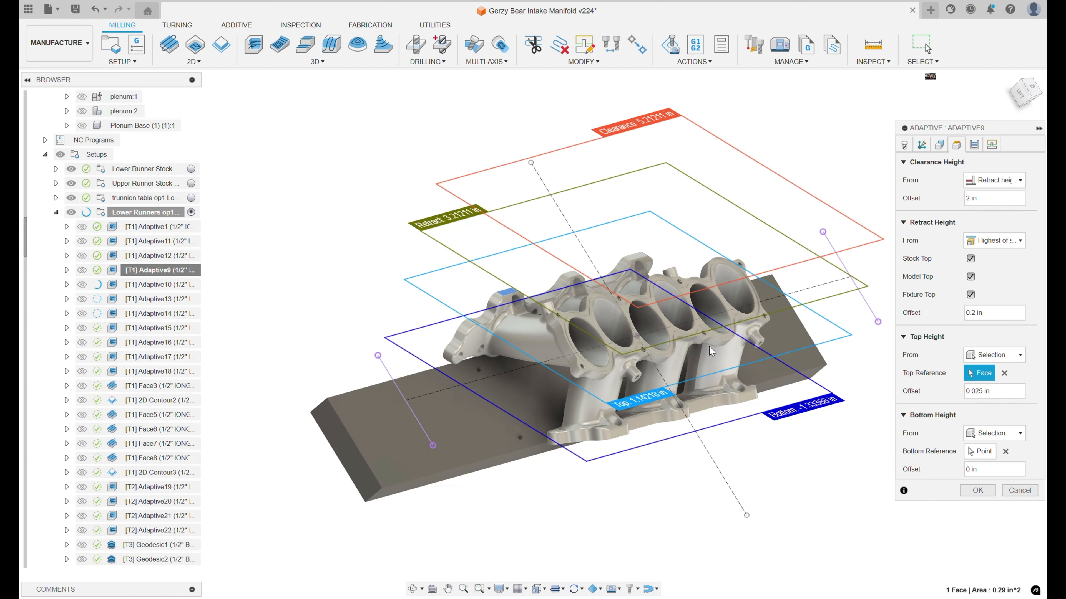
pyautogui.keyDown('shift'); pyautogui.moveTo(709, 346); pyautogui.dragTo(721, 352, button='middle'); pyautogui.keyUp('shift')
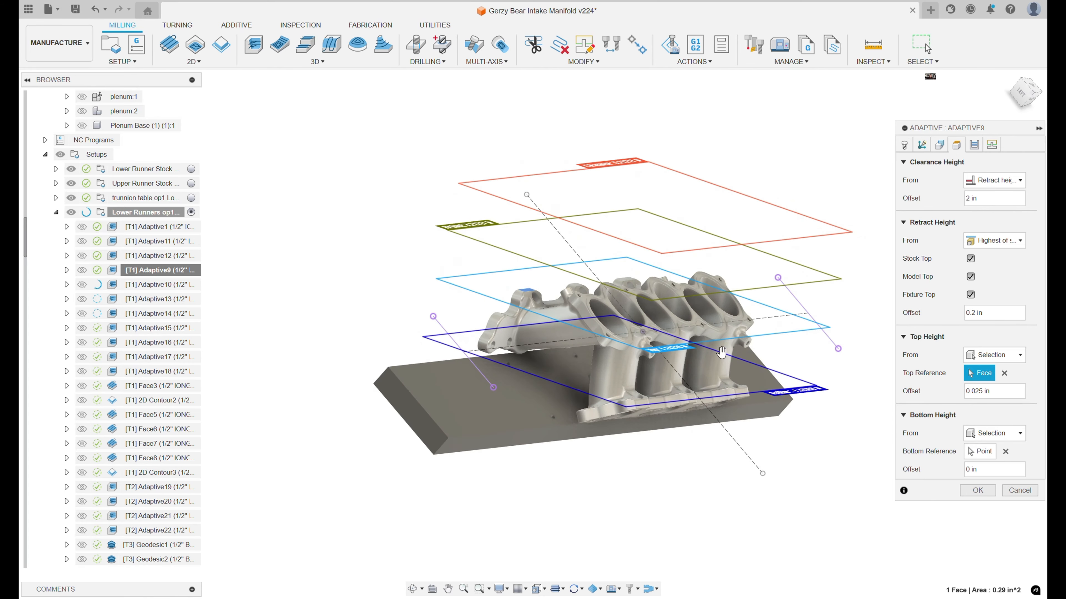
pyautogui.click(985, 494)
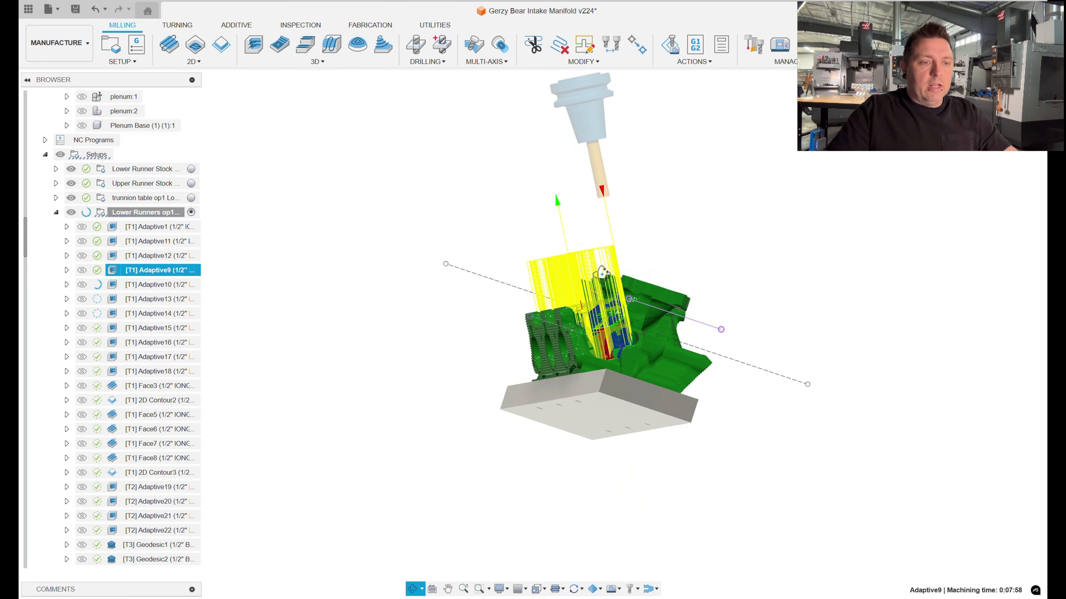
# Examine the Adaptive9 toolpath against the remaining stock from the end, front and top of the manifold
pyautogui.keyDown('shift'); pyautogui.moveTo(602, 274); pyautogui.dragTo(546, 281, button='middle'); pyautogui.keyUp('shift')
pyautogui.scroll(3, 616, 338)
pyautogui.keyDown('shift'); pyautogui.moveTo(617, 338); pyautogui.dragTo(596, 269, button='middle'); pyautogui.keyUp('shift')
pyautogui.keyDown('shift'); pyautogui.moveTo(604, 289); pyautogui.dragTo(611, 304, button='middle'); pyautogui.keyUp('shift')
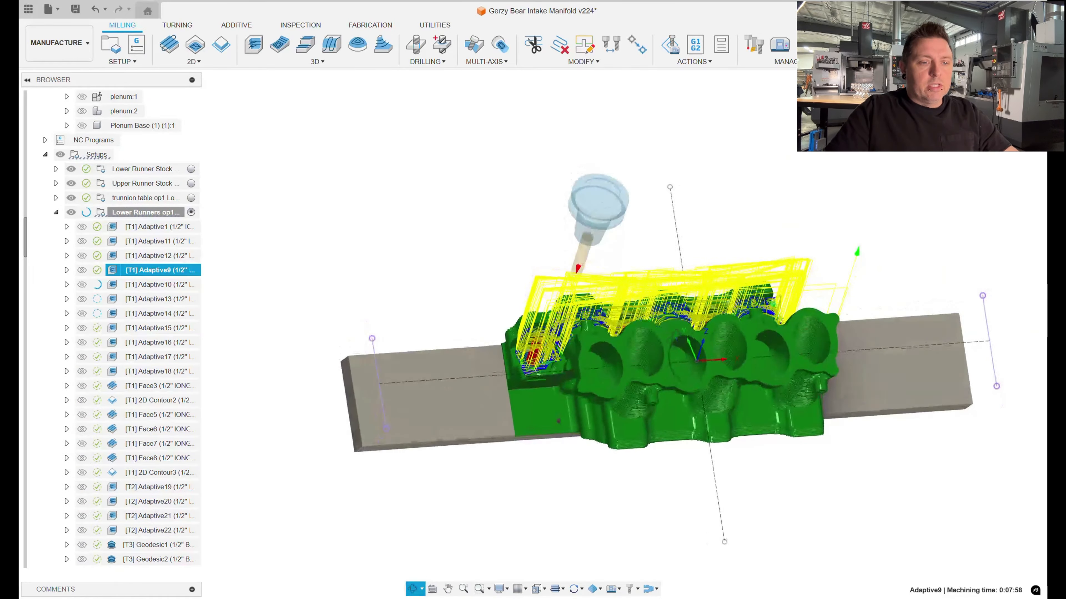
pyautogui.keyDown('shift'); pyautogui.moveTo(676, 337); pyautogui.dragTo(676, 361, button='middle'); pyautogui.keyUp('shift')
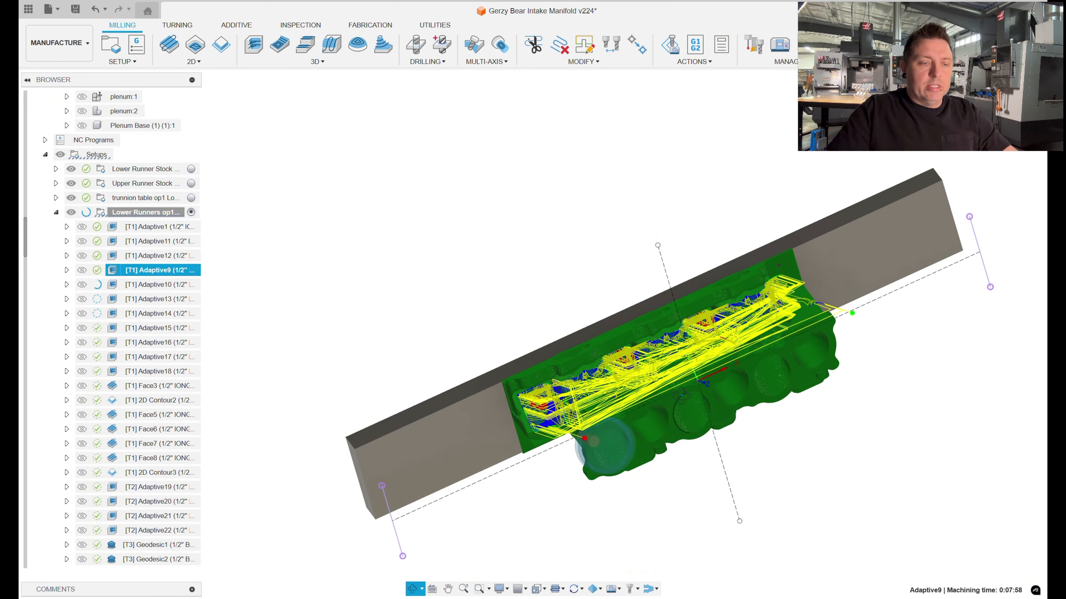
pyautogui.keyDown('shift'); pyautogui.moveTo(680, 399); pyautogui.dragTo(680, 344, button='middle'); pyautogui.keyUp('shift')
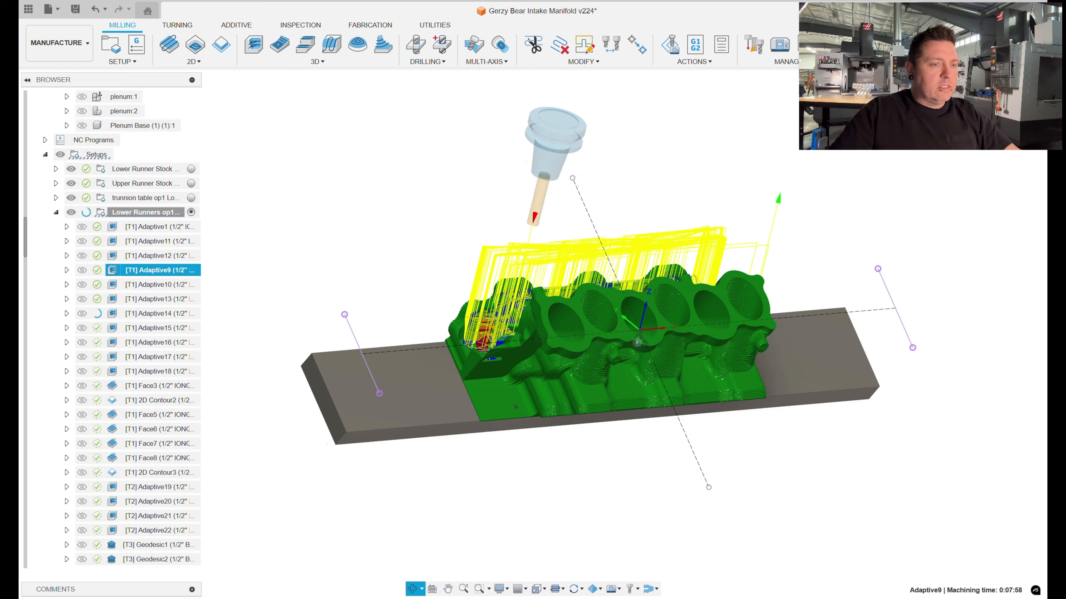
pyautogui.keyDown('shift'); pyautogui.moveTo(637, 342); pyautogui.dragTo(583, 343, button='middle'); pyautogui.keyUp('shift')
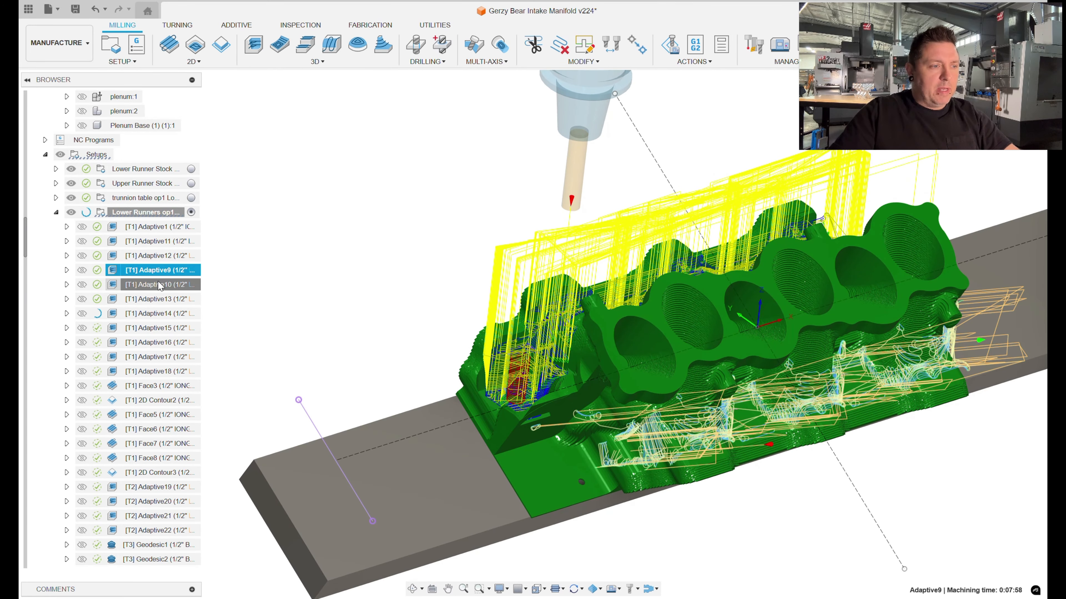
# Display the Adaptive10 toolpath and inspect its roughing up close along the lower side of the runners
pyautogui.click(159, 285)
pyautogui.moveTo(703, 424)
pyautogui.keyDown('shift'); pyautogui.mouseDown(button='middle')
pyautogui.moveTo(671, 310)
pyautogui.moveTo(642, 358)
pyautogui.moveTo(672, 310)
pyautogui.moveTo(646, 277)
pyautogui.moveTo(675, 310)
pyautogui.moveTo(681, 298)
pyautogui.moveTo(668, 309)
pyautogui.moveTo(587, 305)
pyautogui.moveTo(606, 341)
pyautogui.moveTo(704, 428)
pyautogui.mouseUp(button='middle'); pyautogui.keyUp('shift')
pyautogui.scroll(5, 648, 329)
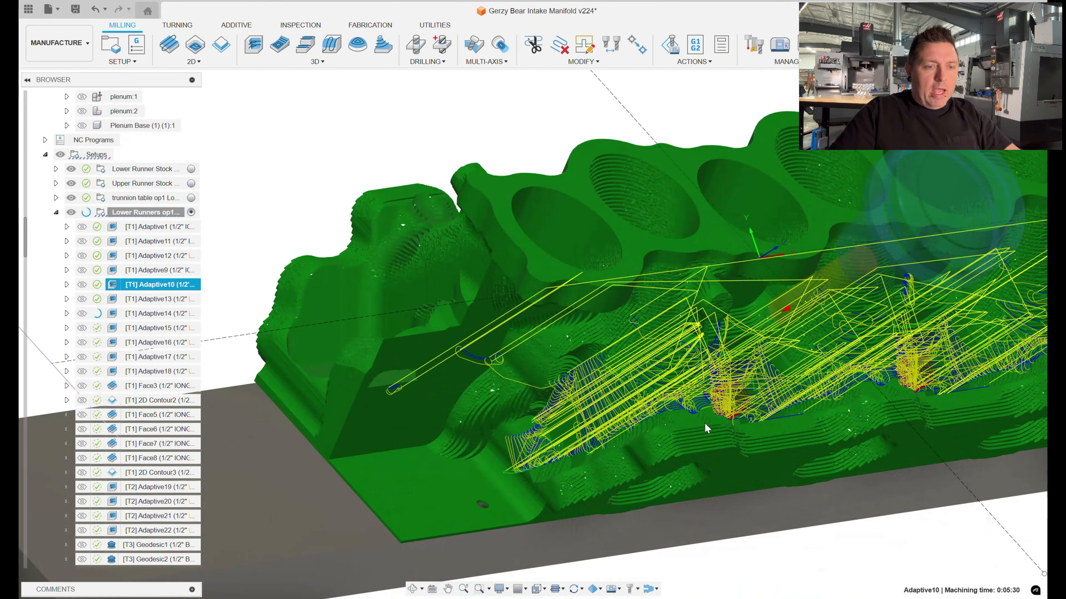
# Display the Adaptive13 toolpath and inspect its cuts in the pockets between the runners from several angles
pyautogui.click(169, 303)
pyautogui.keyDown('shift'); pyautogui.moveTo(483, 294); pyautogui.dragTo(731, 354, button='middle'); pyautogui.keyUp('shift')
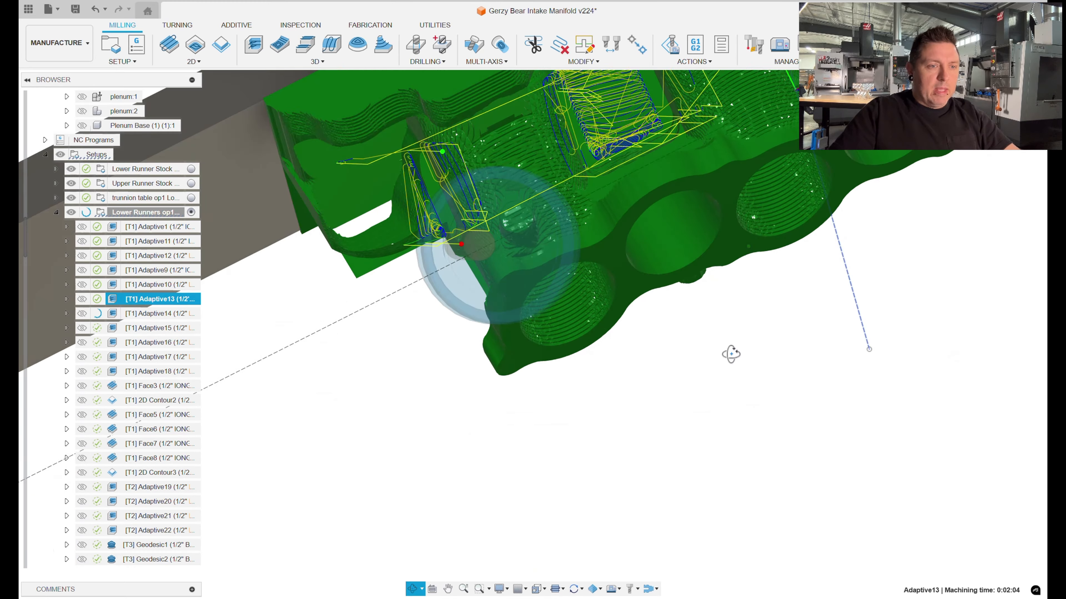
pyautogui.scroll(-5, 575, 210)
pyautogui.keyDown('shift'); pyautogui.moveTo(575, 201); pyautogui.dragTo(671, 237, button='middle'); pyautogui.keyUp('shift')
pyautogui.scroll(5, 671, 237)
pyautogui.keyDown('shift'); pyautogui.moveTo(743, 239); pyautogui.dragTo(692, 285, button='middle'); pyautogui.keyUp('shift')
pyautogui.scroll(-4, 698, 247)
pyautogui.scroll(6, 668, 263)
pyautogui.keyDown('shift'); pyautogui.moveTo(772, 184); pyautogui.dragTo(730, 237, button='middle'); pyautogui.keyUp('shift')
pyautogui.scroll(-3, 688, 178)
# Examine the Adaptive14 toolpath and its tilted tool approach between the runners
pyautogui.keyDown('shift'); pyautogui.moveTo(742, 339); pyautogui.dragTo(1009, 511, button='middle'); pyautogui.keyUp('shift')
pyautogui.keyDown('shift'); pyautogui.moveTo(642, 187); pyautogui.dragTo(633, 205, button='middle'); pyautogui.keyUp('shift')
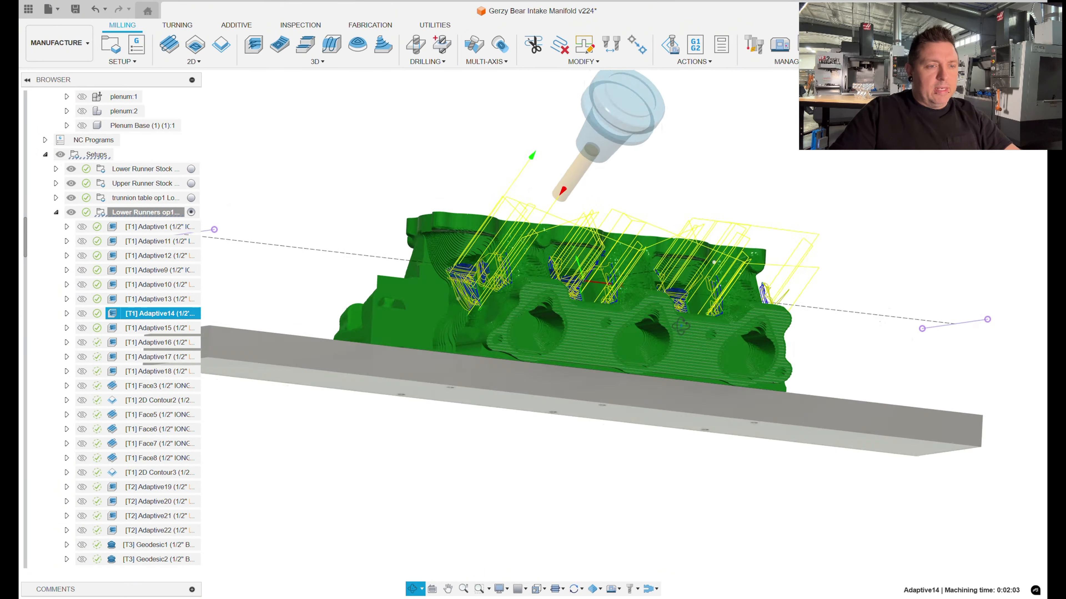
pyautogui.keyDown('shift'); pyautogui.moveTo(616, 260); pyautogui.dragTo(673, 353, button='middle'); pyautogui.keyUp('shift')
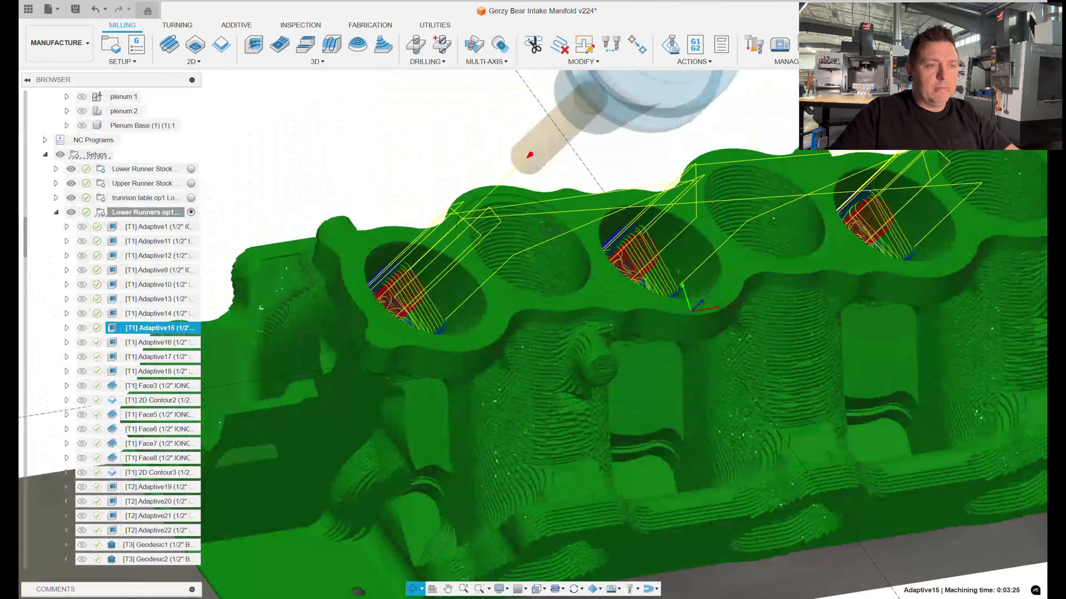
# Examine the Adaptive15 toolpath inside alternate runner bores up close
pyautogui.keyDown('shift'); pyautogui.moveTo(588, 302); pyautogui.dragTo(537, 344, button='middle'); pyautogui.keyUp('shift')
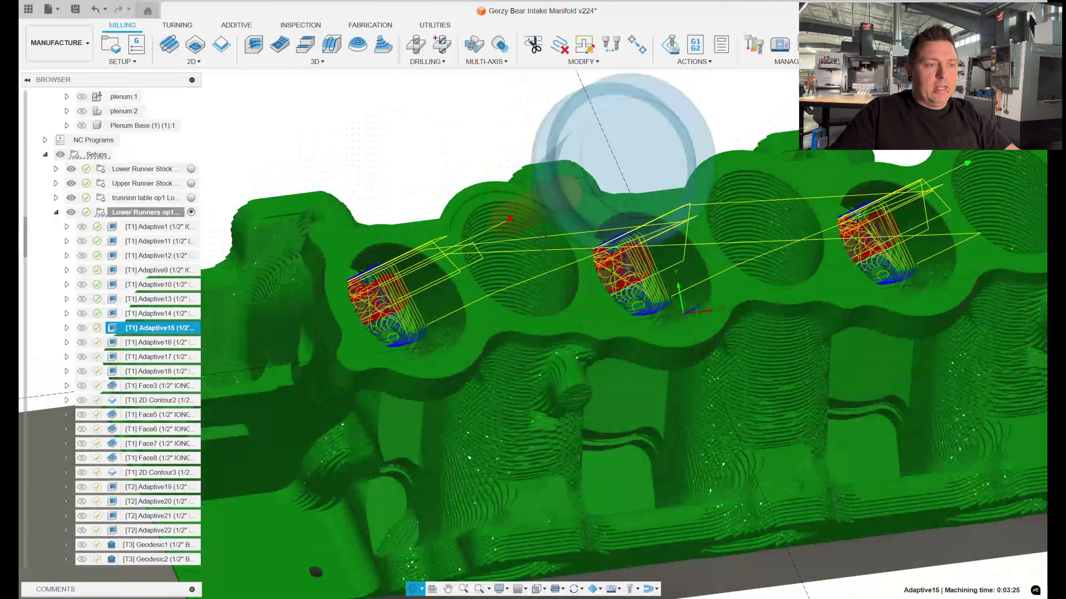
pyautogui.scroll(-4, 526, 353)
pyautogui.scroll(4, 529, 235)
pyautogui.keyDown('shift'); pyautogui.moveTo(530, 229); pyautogui.dragTo(499, 209, button='middle'); pyautogui.keyUp('shift')
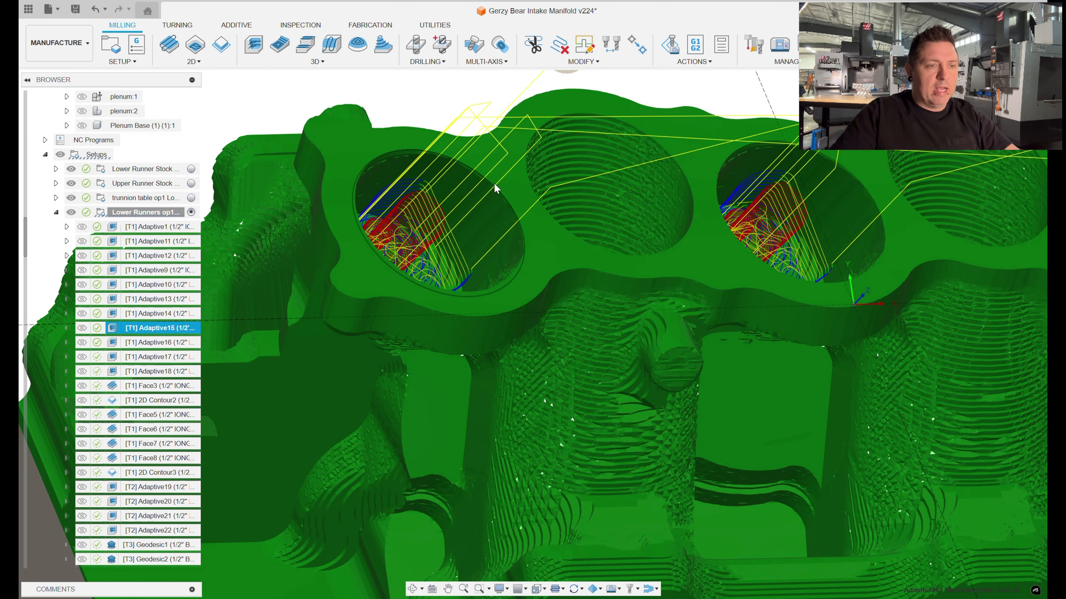
pyautogui.keyDown('shift'); pyautogui.moveTo(493, 182); pyautogui.dragTo(768, 284, button='middle'); pyautogui.keyUp('shift')
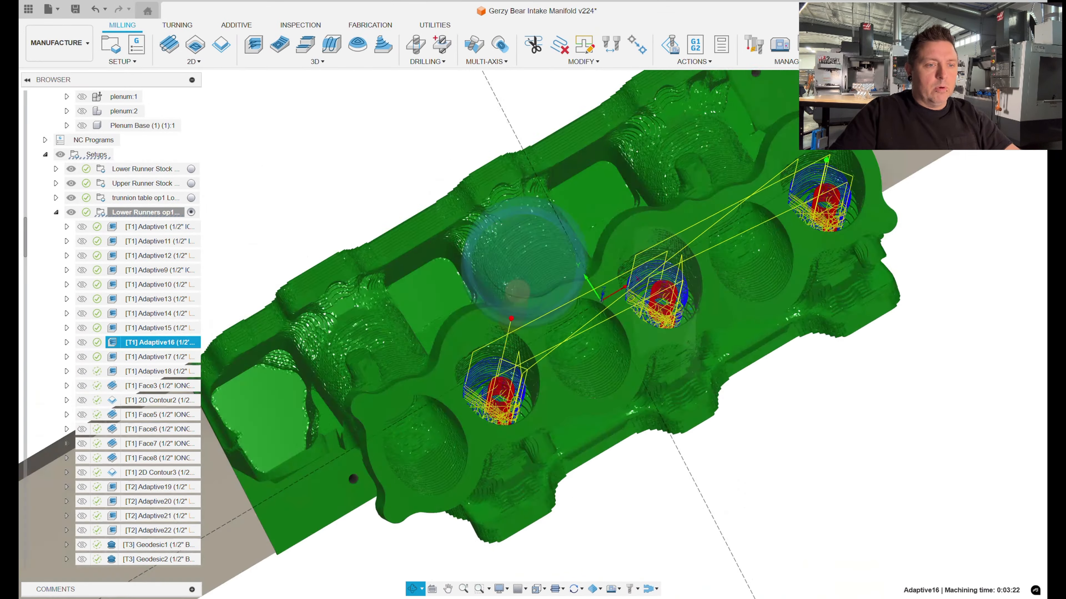
# Compare the Adaptive16 toolpath in the runner bores with the approach angle of Adaptive15
pyautogui.keyDown('shift'); pyautogui.moveTo(709, 336); pyautogui.dragTo(710, 254, button='middle'); pyautogui.keyUp('shift')
pyautogui.scroll(-5, 805, 308)
pyautogui.scroll(5, 867, 238)
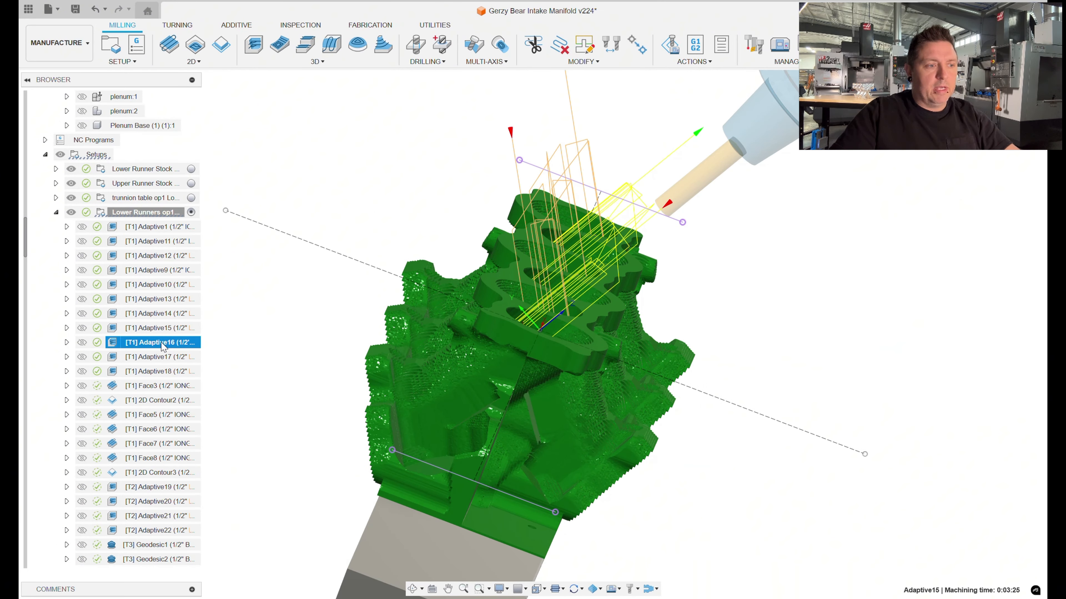
pyautogui.keyDown('shift'); pyautogui.moveTo(721, 336); pyautogui.dragTo(573, 402, button='middle'); pyautogui.keyUp('shift')
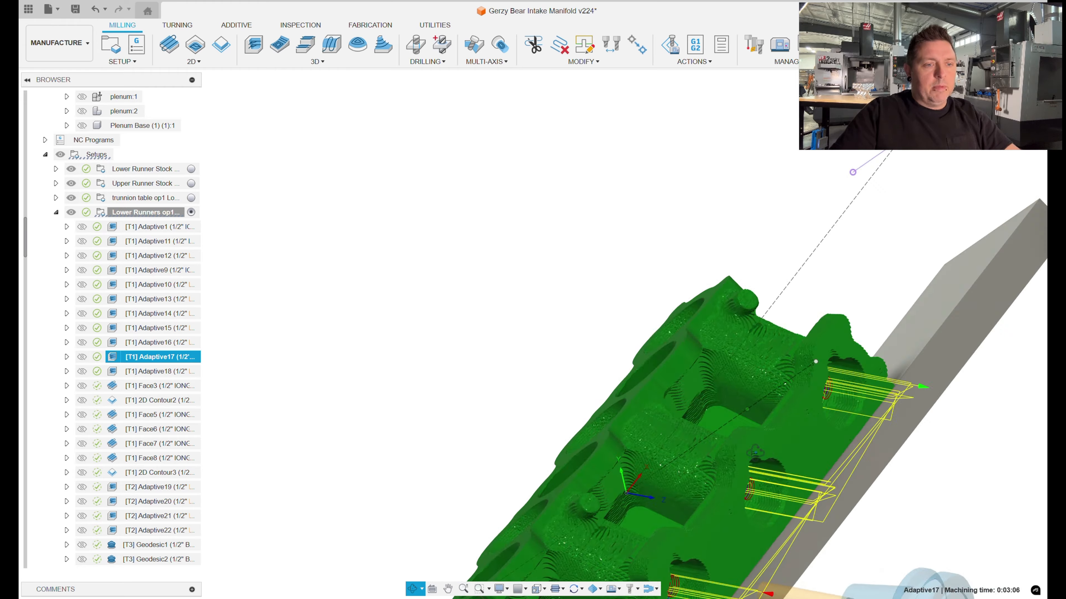
# Examine the Adaptive17 and Adaptive18 toolpaths entering the ports from the flange side
pyautogui.scroll(-5, 620, 358)
pyautogui.scroll(5, 738, 409)
pyautogui.scroll(5, 610, 309)
pyautogui.keyDown('shift'); pyautogui.moveTo(609, 309); pyautogui.dragTo(583, 353, button='middle'); pyautogui.keyUp('shift')
pyautogui.scroll(-6, 558, 300)
pyautogui.scroll(-3, 602, 313)
pyautogui.keyDown('shift'); pyautogui.moveTo(517, 294); pyautogui.dragTo(601, 247, button='middle'); pyautogui.keyUp('shift')
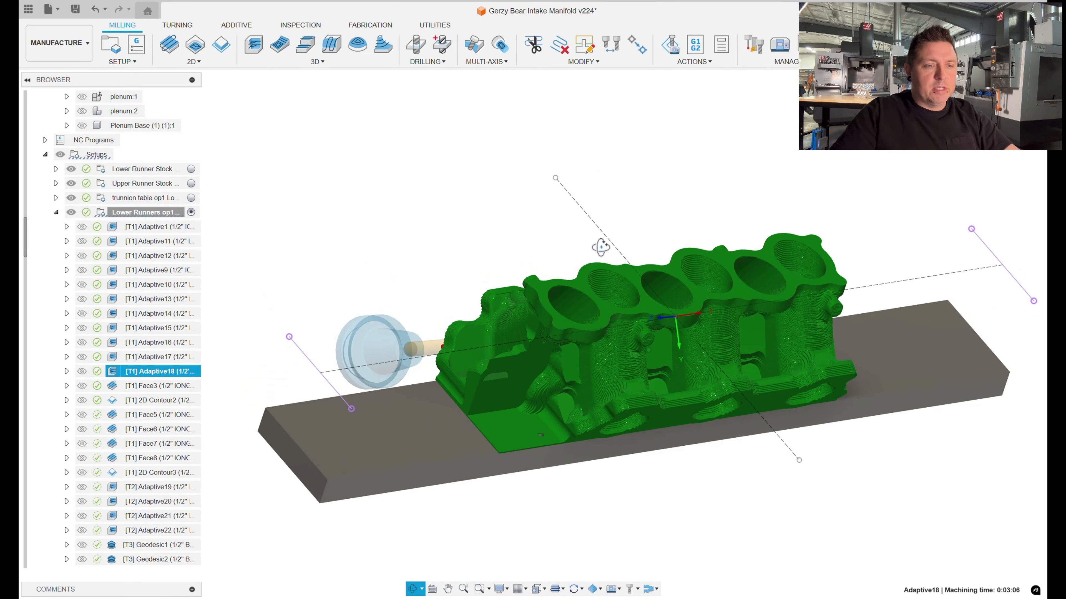
# Display the Face3 toolpath and inspect its facing passes across the manifold flange
pyautogui.click(159, 386)
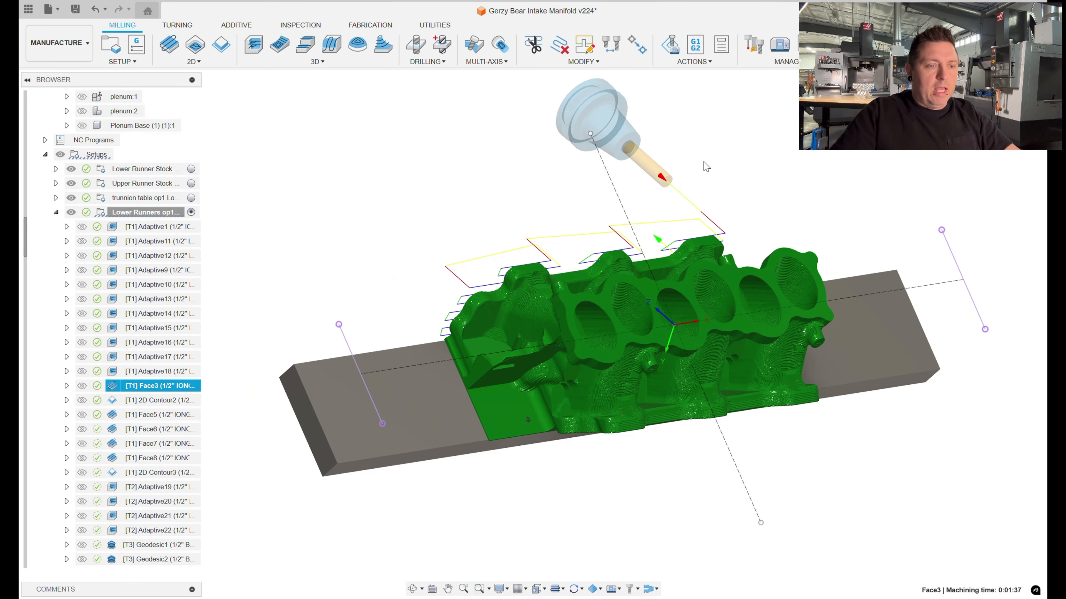
pyautogui.keyDown('shift'); pyautogui.moveTo(704, 163); pyautogui.dragTo(743, 183, button='middle'); pyautogui.keyUp('shift')
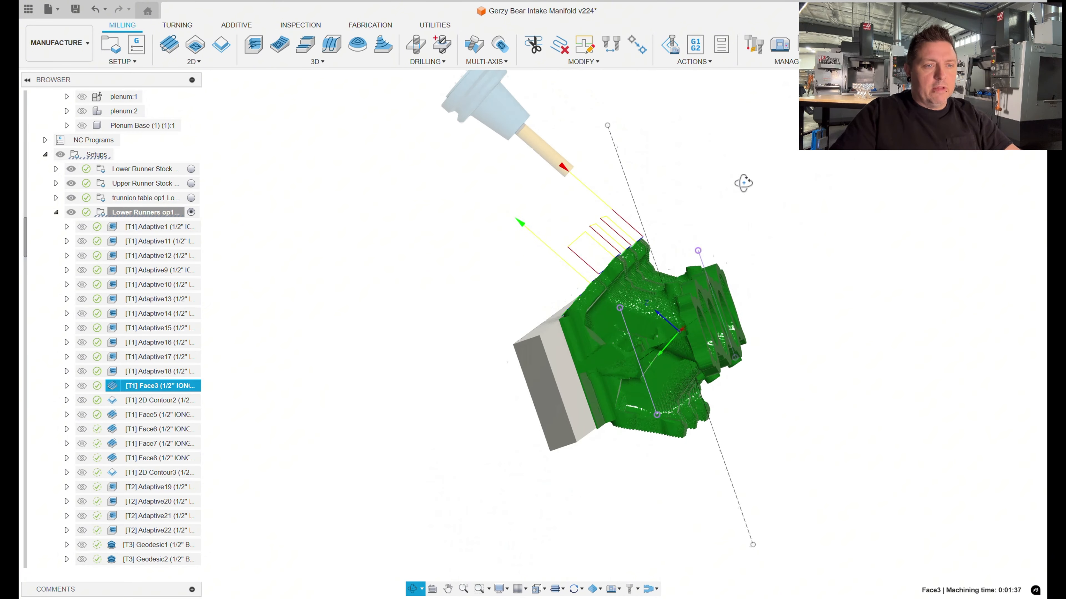
pyautogui.scroll(5, 623, 287)
pyautogui.moveTo(623, 288)
pyautogui.keyDown('shift'); pyautogui.mouseDown(button='middle')
pyautogui.moveTo(652, 293)
pyautogui.moveTo(589, 277)
pyautogui.moveTo(622, 272)
pyautogui.mouseUp(button='middle'); pyautogui.keyUp('shift')
pyautogui.scroll(-4, 581, 293)
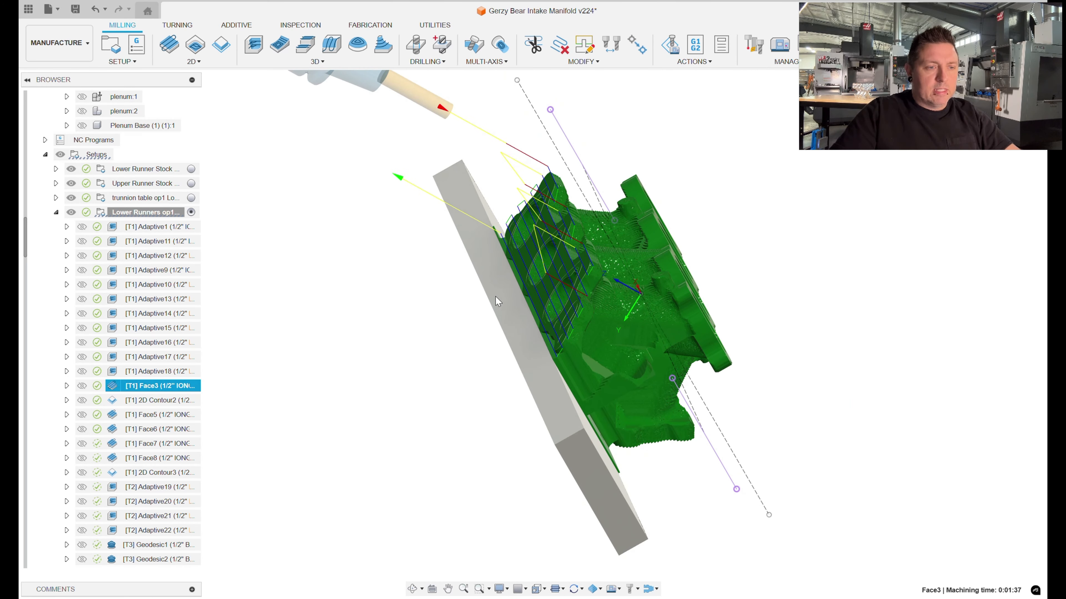
pyautogui.keyDown('shift'); pyautogui.moveTo(708, 366); pyautogui.dragTo(710, 364, button='middle'); pyautogui.keyUp('shift')
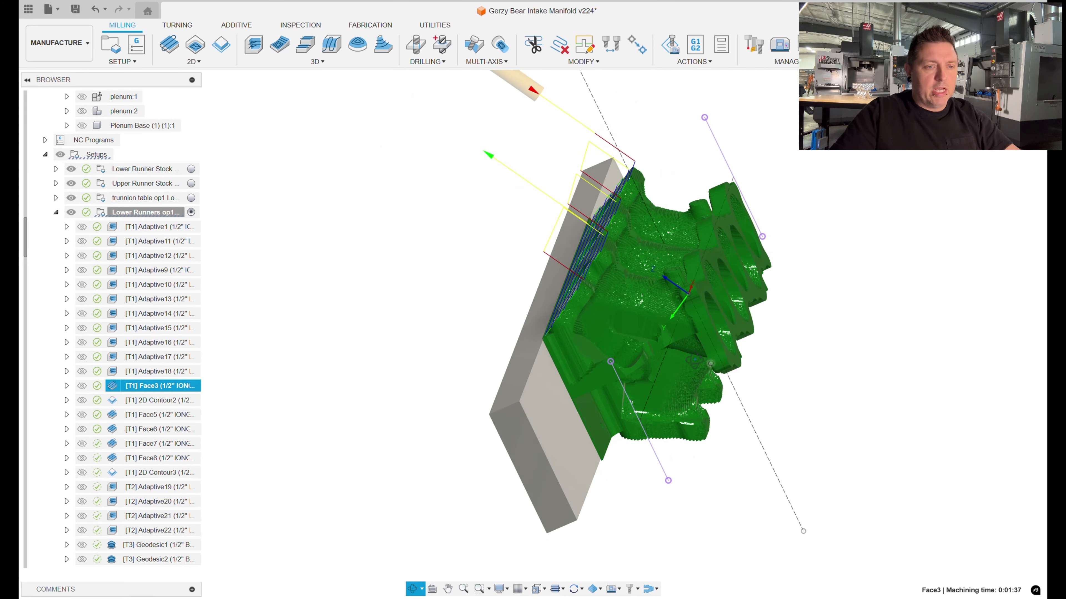
# Display the 2D Contour2 toolpath and inspect its pass around the flange's scalloped edge
pyautogui.click(141, 400)
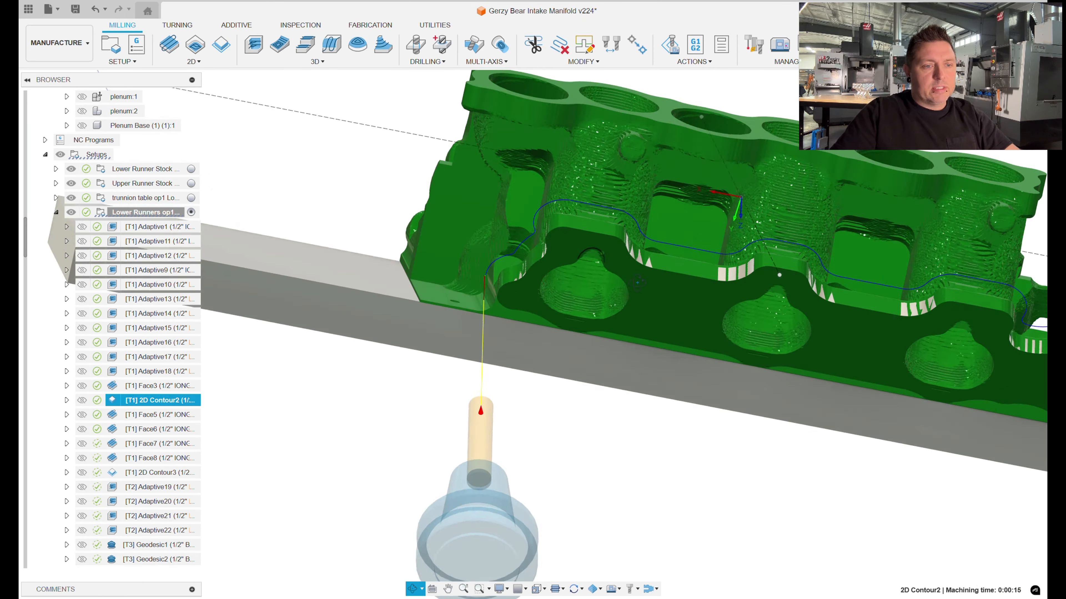
pyautogui.keyDown('shift'); pyautogui.moveTo(637, 283); pyautogui.dragTo(624, 345, button='middle'); pyautogui.keyUp('shift')
pyautogui.keyDown('shift'); pyautogui.moveTo(645, 330); pyautogui.dragTo(642, 336, button='middle'); pyautogui.keyUp('shift')
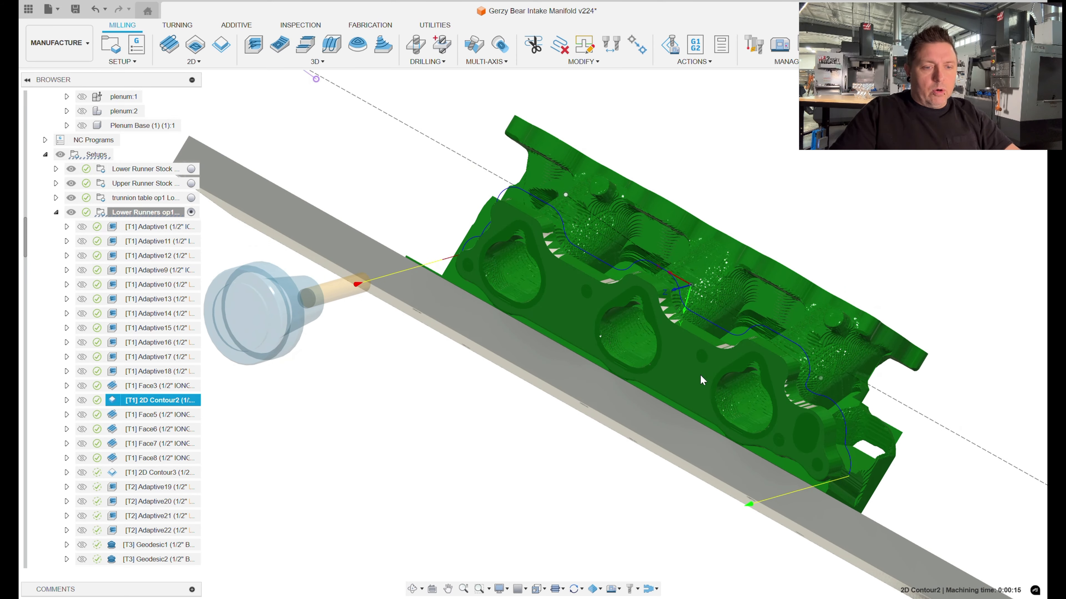
pyautogui.keyDown('shift'); pyautogui.moveTo(841, 465); pyautogui.dragTo(825, 445, button='middle'); pyautogui.keyUp('shift')
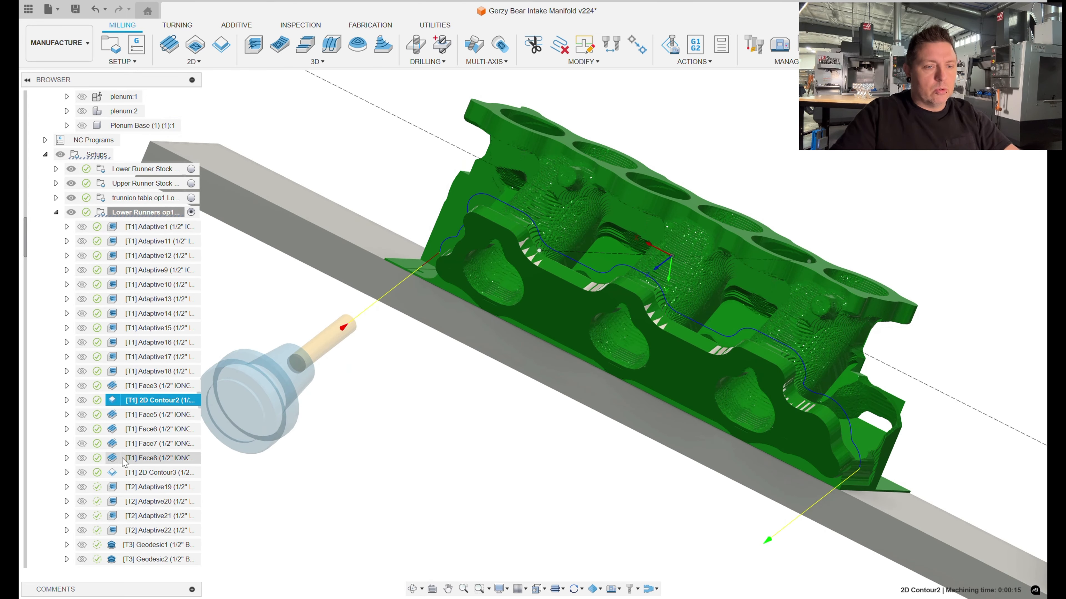
# Review the Face5, Face6 and Face7 toolpaths on the manifold's small faces and side bosses
pyautogui.keyDown('shift'); pyautogui.moveTo(608, 438); pyautogui.dragTo(688, 357, button='middle'); pyautogui.keyUp('shift')
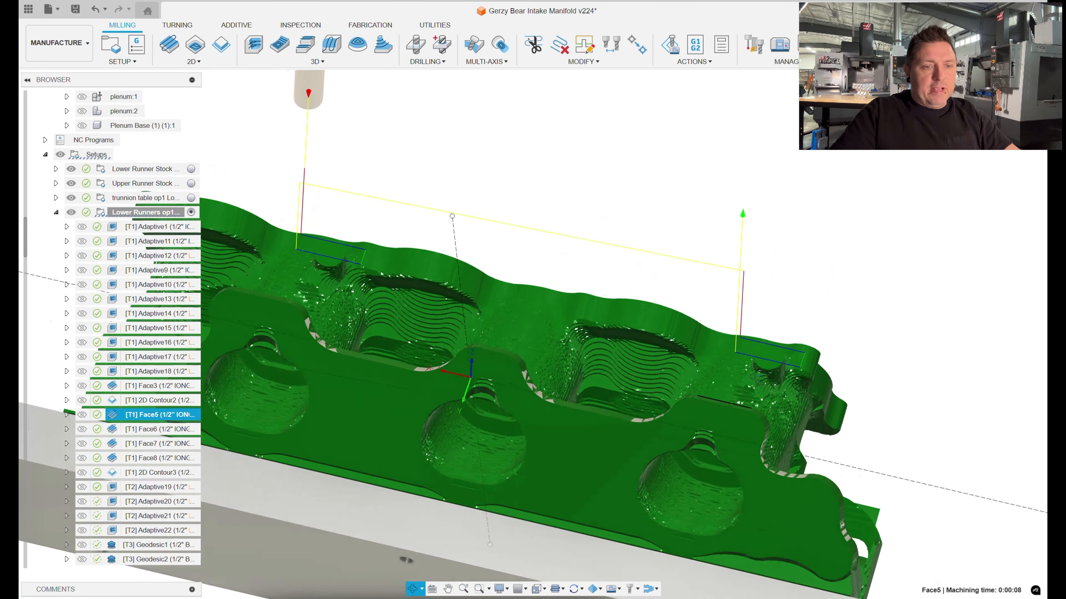
pyautogui.scroll(5, 753, 390)
pyautogui.keyDown('shift'); pyautogui.moveTo(765, 399); pyautogui.dragTo(672, 451, button='middle'); pyautogui.keyUp('shift')
pyautogui.scroll(-8, 807, 441)
pyautogui.press('Down')
pyautogui.scroll(4, 808, 443)
pyautogui.press('Down')
pyautogui.scroll(2, 672, 451)
pyautogui.scroll(-3, 654, 458)
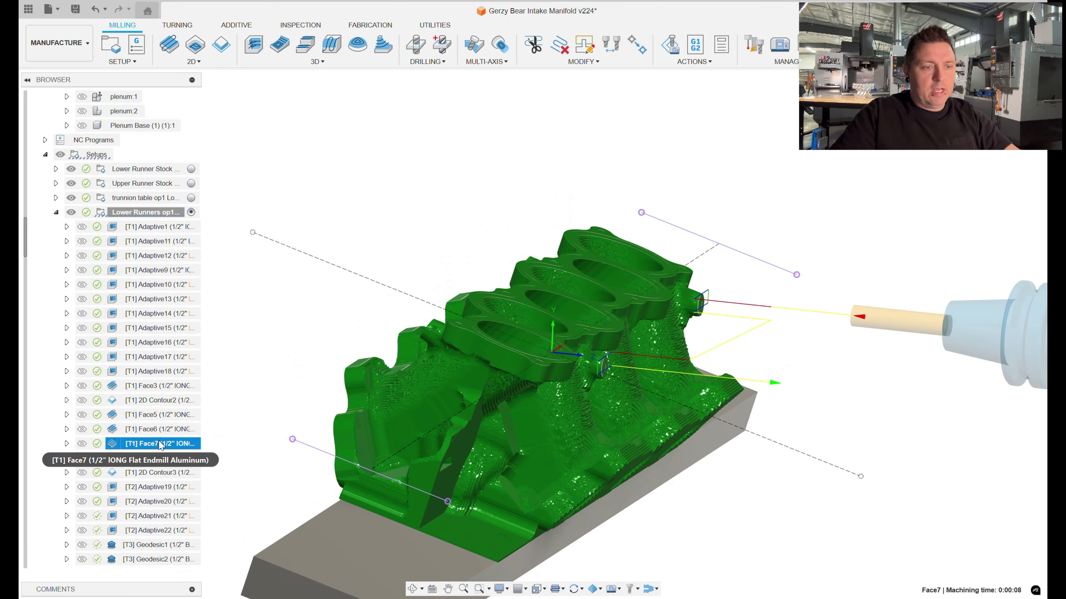
# Display the Face8 toolpath and inspect its facing passes across the port flange
pyautogui.click(162, 457)
pyautogui.scroll(4, 619, 416)
pyautogui.keyDown('shift'); pyautogui.moveTo(618, 416); pyautogui.dragTo(705, 320, button='middle'); pyautogui.keyUp('shift')
pyautogui.scroll(-3, 705, 320)
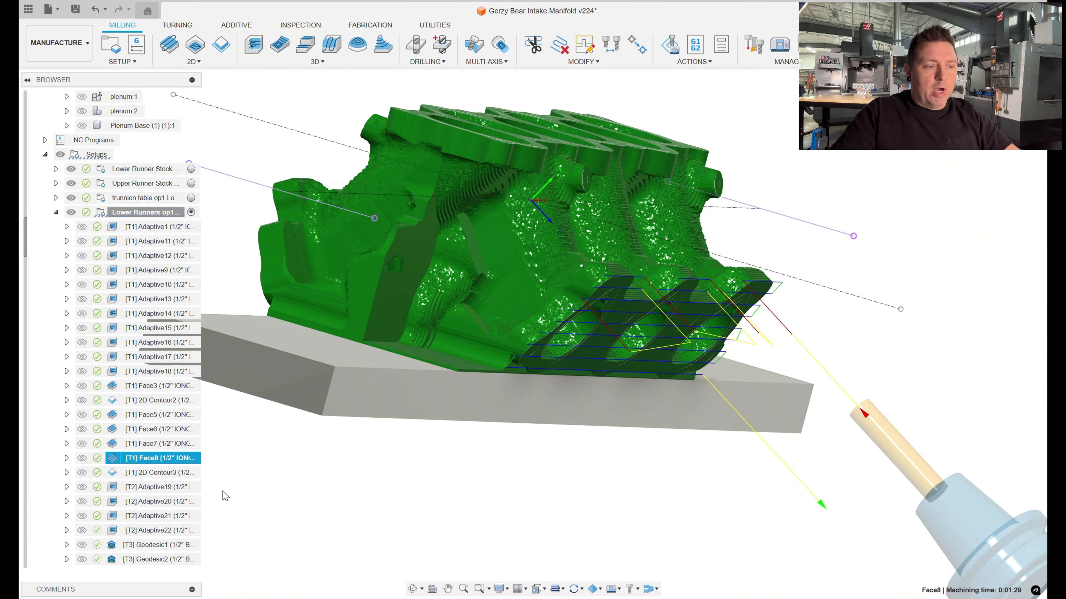
# Display the 2D Contour3 toolpath and examine the flange edge and runner bores around it
pyautogui.scroll(3, 567, 331)
pyautogui.keyDown('shift'); pyautogui.moveTo(635, 316); pyautogui.dragTo(680, 362, button='middle'); pyautogui.keyUp('shift')
pyautogui.scroll(10, 669, 355)
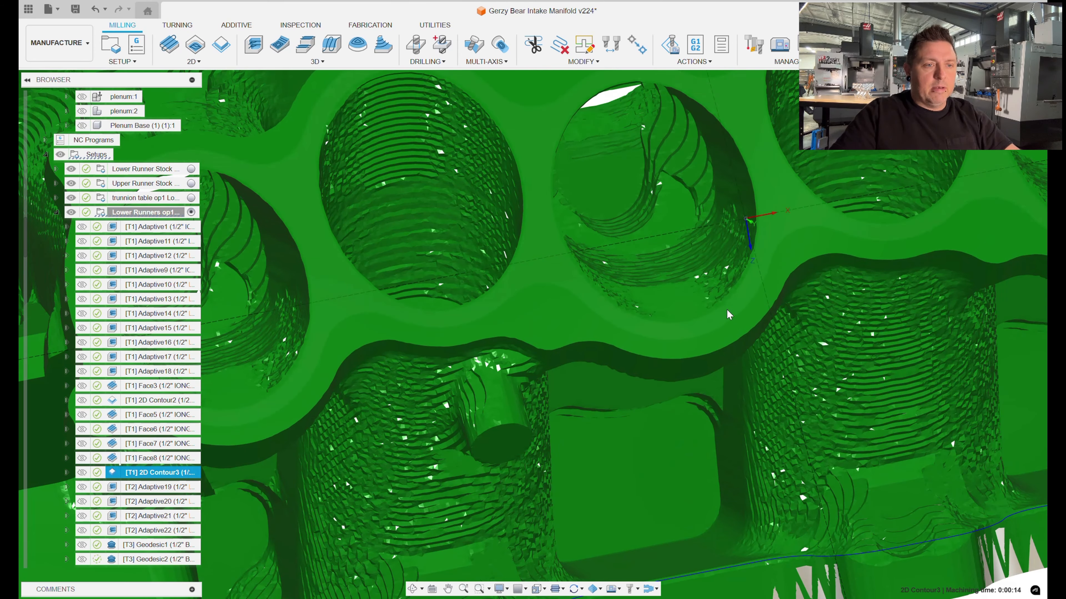
pyautogui.scroll(-10, 726, 310)
pyautogui.keyDown('shift'); pyautogui.moveTo(696, 409); pyautogui.dragTo(675, 363, button='middle'); pyautogui.keyUp('shift')
pyautogui.scroll(-4, 513, 256)
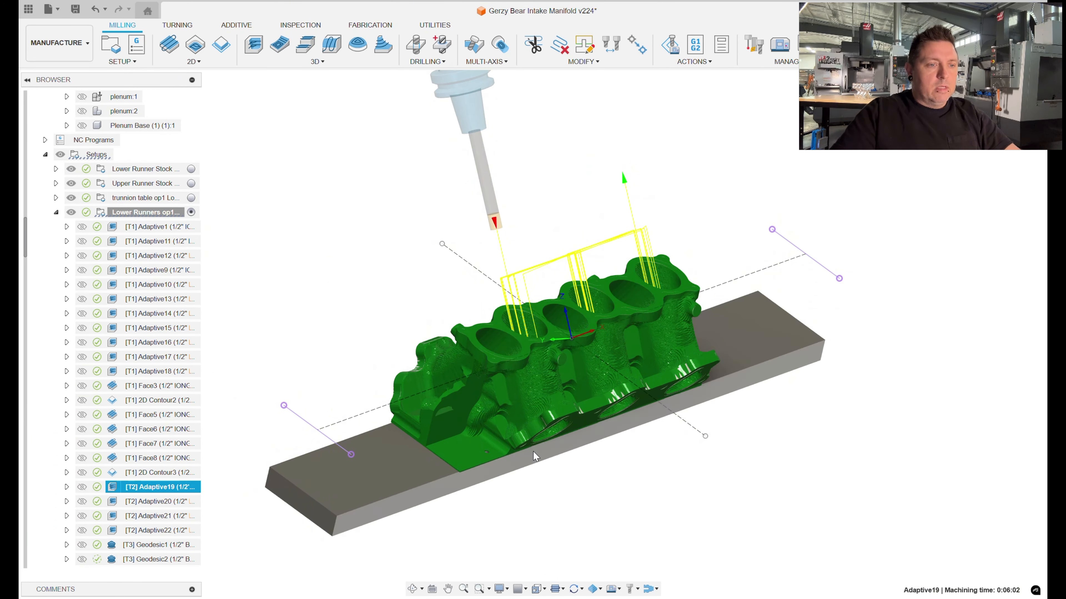
# Examine the Adaptive19 toolpath with its reduced-shank end mill in the runner bores, and continue past Adaptive20
pyautogui.scroll(-3, 535, 455)
pyautogui.scroll(4, 477, 169)
pyautogui.scroll(2, 474, 245)
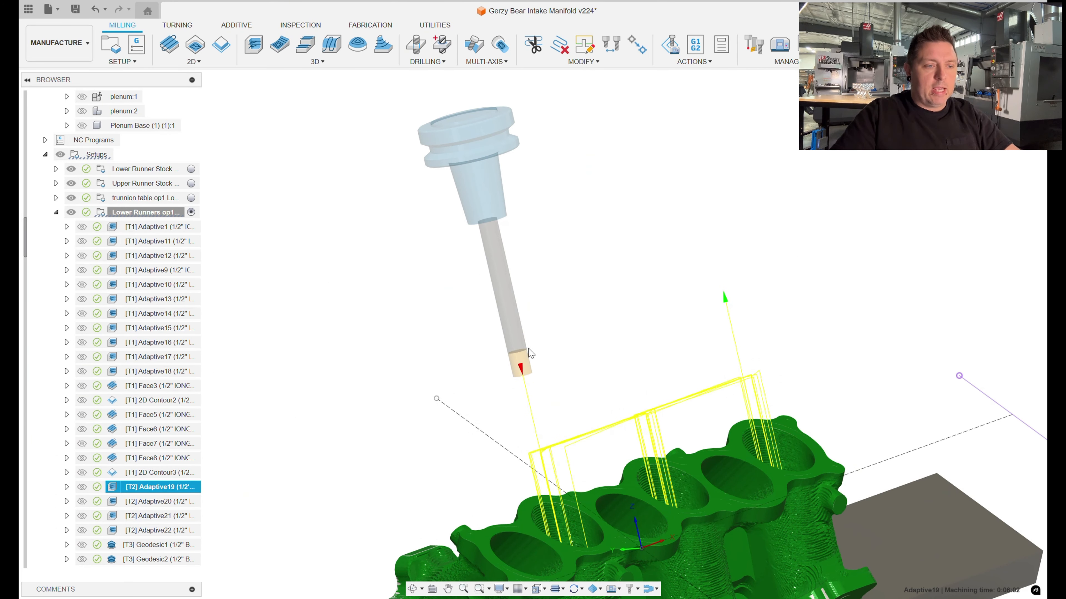
pyautogui.keyDown('shift'); pyautogui.moveTo(663, 382); pyautogui.dragTo(758, 375, button='middle'); pyautogui.keyUp('shift')
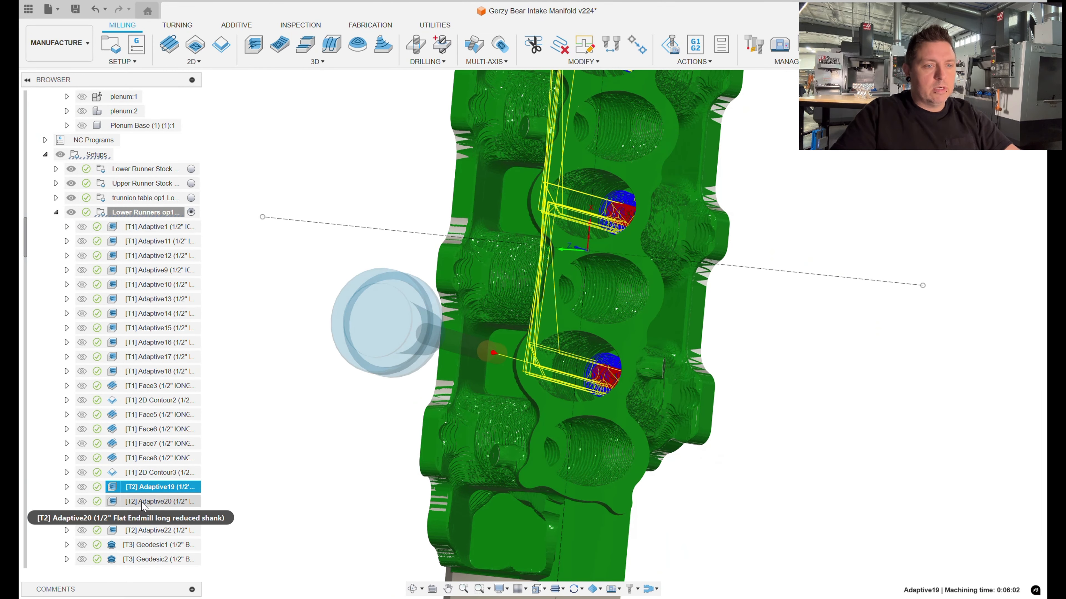
pyautogui.keyDown('shift'); pyautogui.moveTo(620, 421); pyautogui.dragTo(528, 352, button='middle'); pyautogui.keyUp('shift')
pyautogui.scroll(-5, 528, 352)
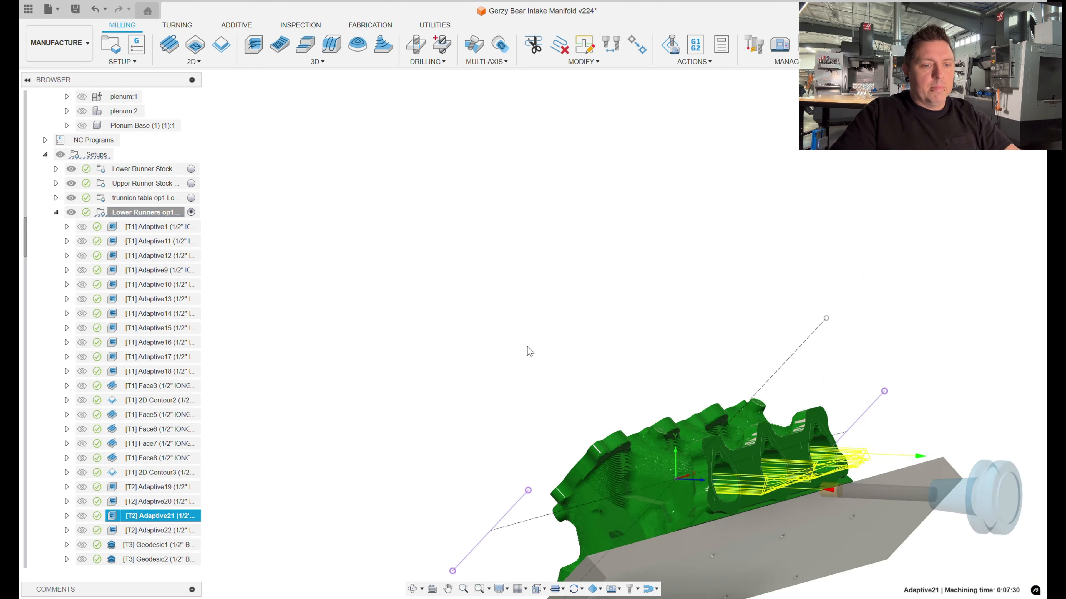
# Examine how the Adaptive21 toolpath enters the three ports from the flange side
pyautogui.keyDown('shift'); pyautogui.moveTo(747, 454); pyautogui.dragTo(718, 344, button='middle'); pyautogui.keyUp('shift')
pyautogui.scroll(5, 681, 451)
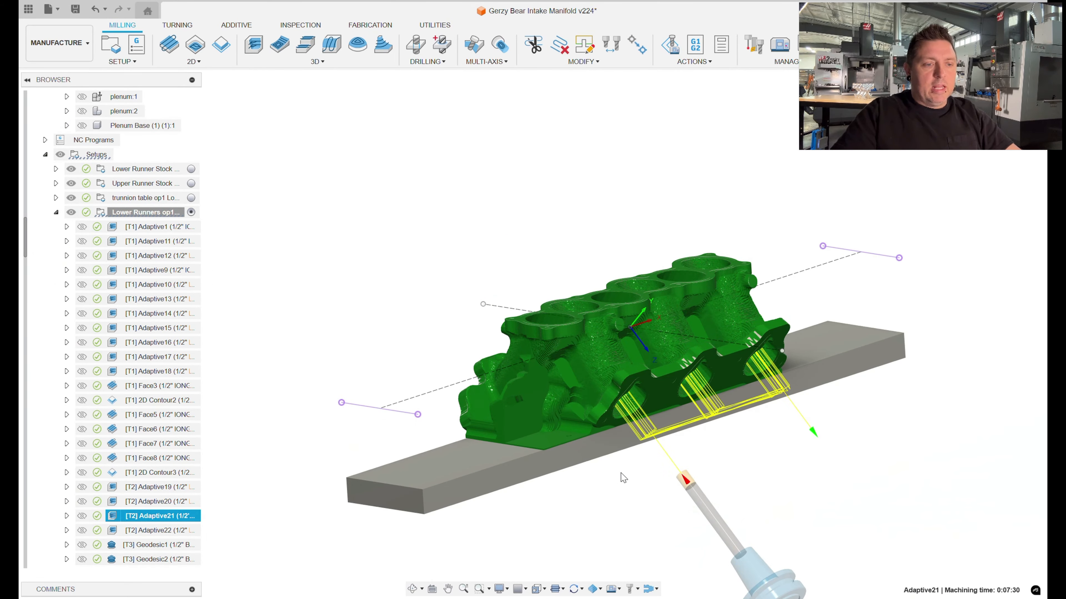
pyautogui.keyDown('shift'); pyautogui.moveTo(703, 445); pyautogui.dragTo(570, 295, button='middle'); pyautogui.keyUp('shift')
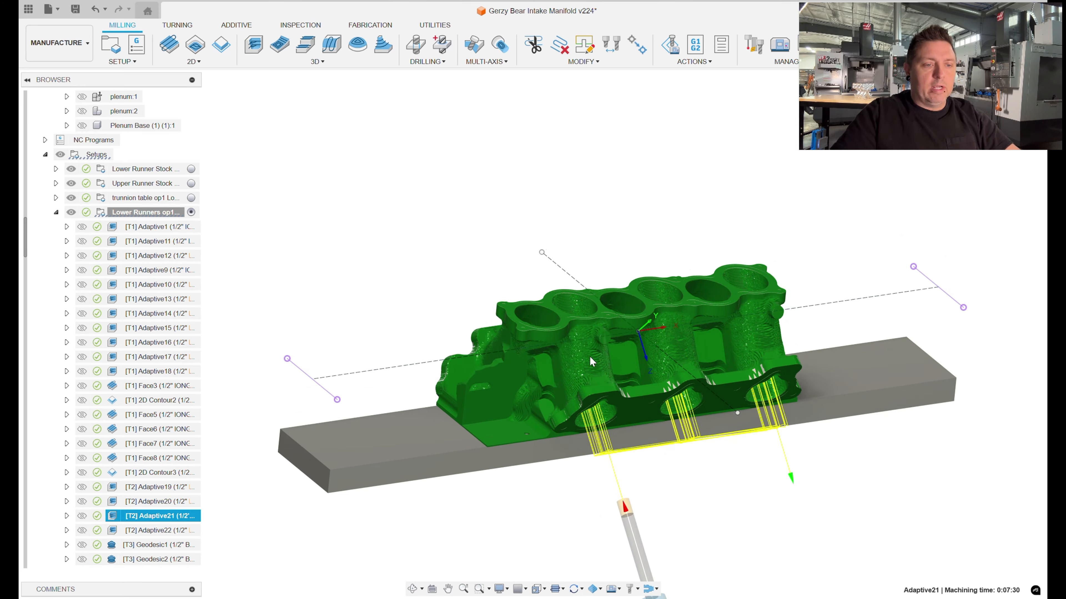
pyautogui.scroll(3, 592, 344)
pyautogui.keyDown('shift'); pyautogui.moveTo(610, 340); pyautogui.dragTo(668, 357, button='middle'); pyautogui.keyUp('shift')
pyautogui.keyDown('shift'); pyautogui.moveTo(589, 389); pyautogui.dragTo(591, 399, button='middle'); pyautogui.keyUp('shift')
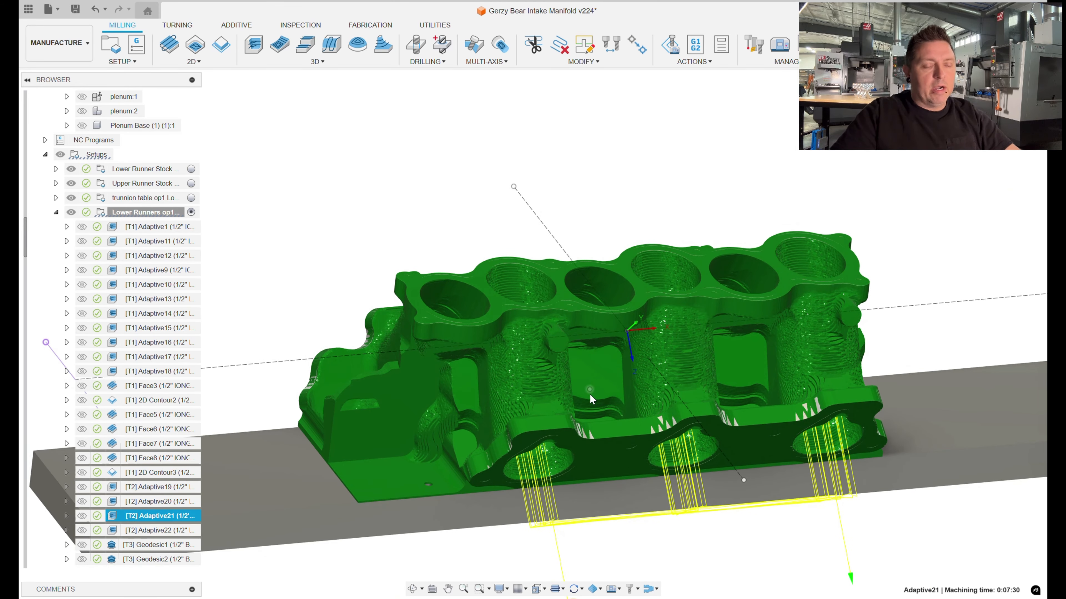
pyautogui.keyDown('shift'); pyautogui.moveTo(681, 379); pyautogui.dragTo(621, 571, button='middle'); pyautogui.keyUp('shift')
pyautogui.keyDown('shift'); pyautogui.moveTo(654, 270); pyautogui.dragTo(652, 290, button='middle'); pyautogui.keyUp('shift')
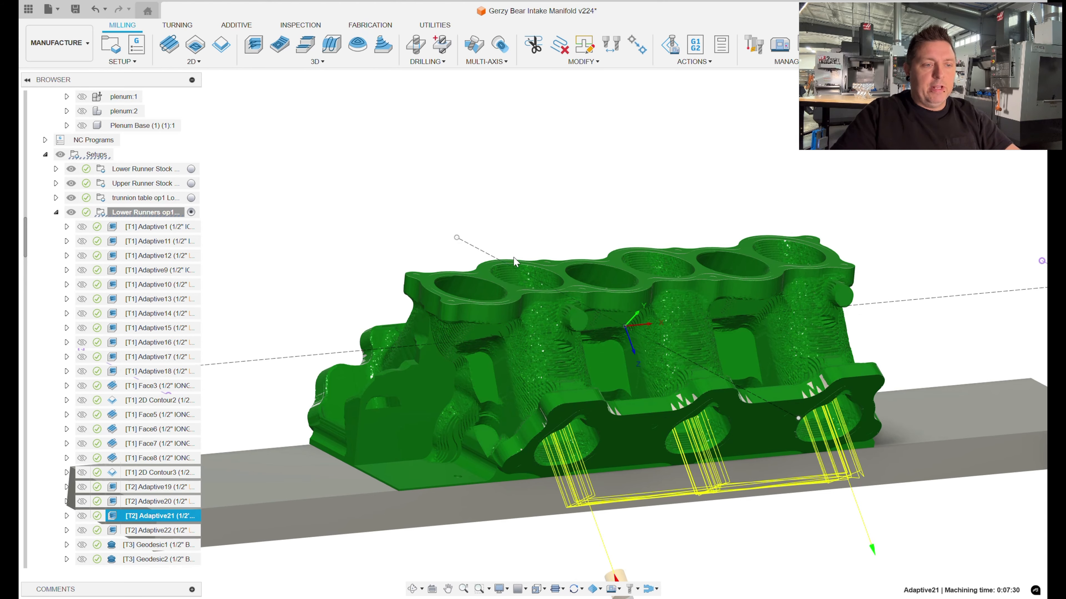
pyautogui.keyDown('shift'); pyautogui.moveTo(777, 424); pyautogui.dragTo(507, 426, button='middle'); pyautogui.keyUp('shift')
pyautogui.scroll(-3, 455, 366)
# Check Adaptive21's tool approach angle from the manifold's end and above, against the runner bores
pyautogui.click(1006, 105)
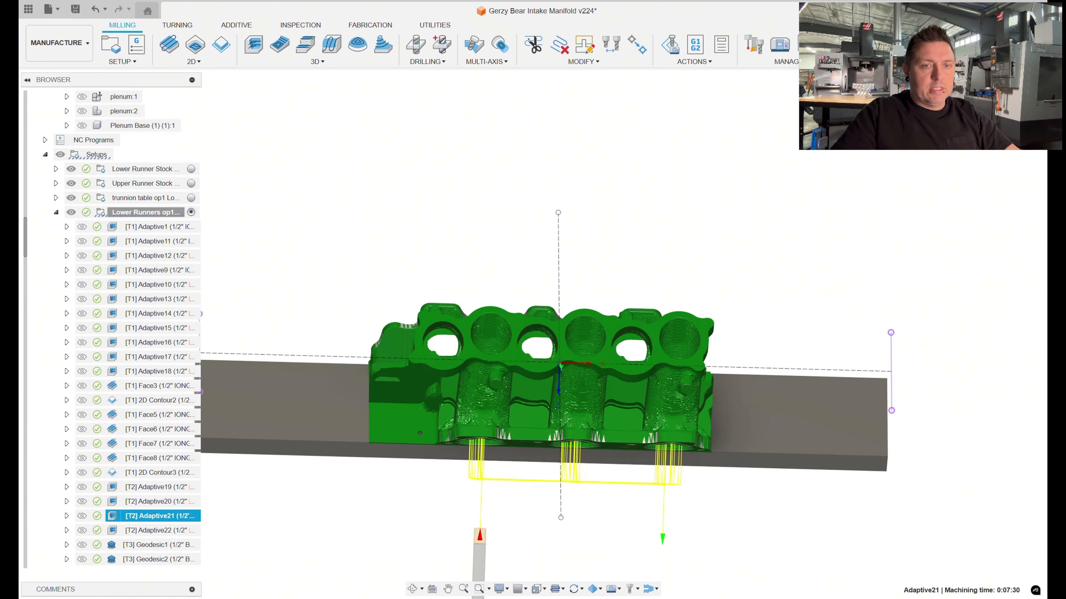
pyautogui.moveTo(482, 206); pyautogui.dragTo(505, 383, button='middle')
pyautogui.scroll(3, 505, 384)
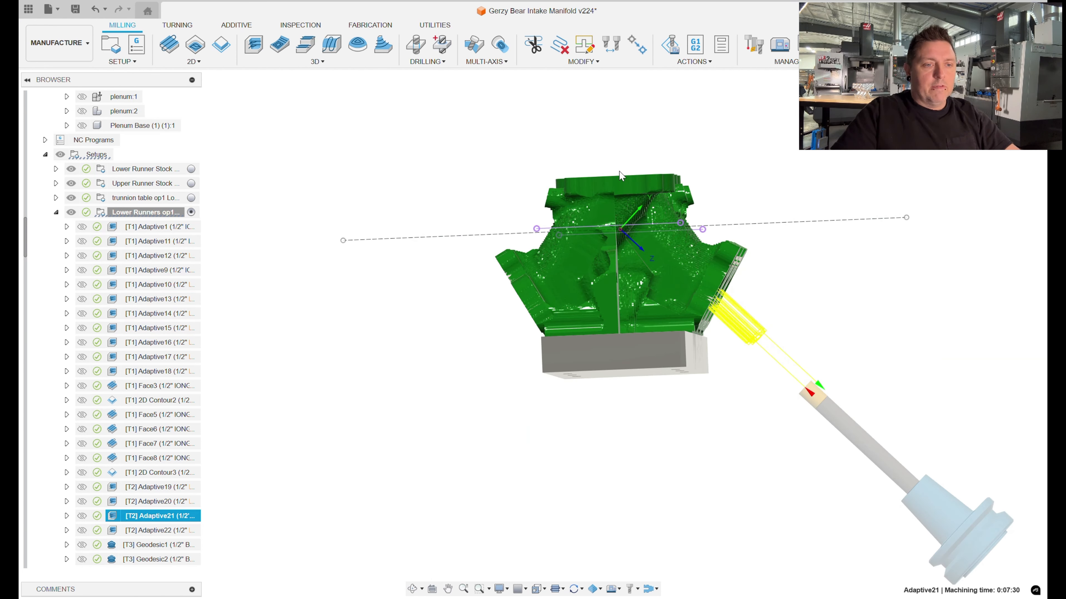
pyautogui.keyDown('shift'); pyautogui.moveTo(618, 172); pyautogui.dragTo(627, 279, button='middle'); pyautogui.keyUp('shift')
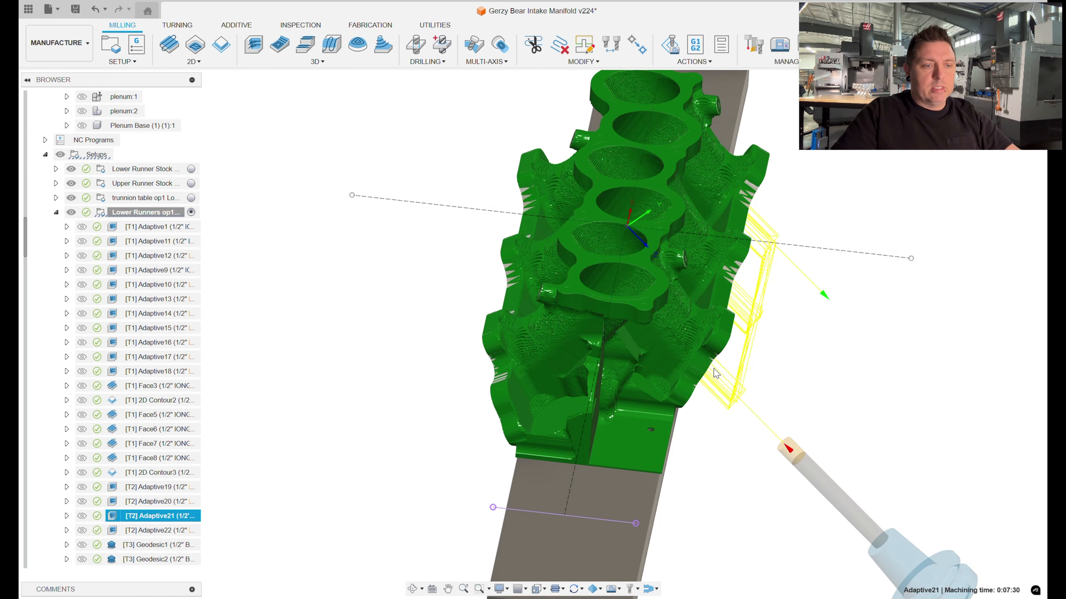
pyautogui.keyDown('shift'); pyautogui.moveTo(714, 369); pyautogui.dragTo(788, 399, button='middle'); pyautogui.keyUp('shift')
pyautogui.scroll(3, 809, 276)
pyautogui.moveTo(895, 248); pyautogui.dragTo(664, 452, button='middle')
pyautogui.scroll(-3, 939, 189)
pyautogui.scroll(3, 795, 188)
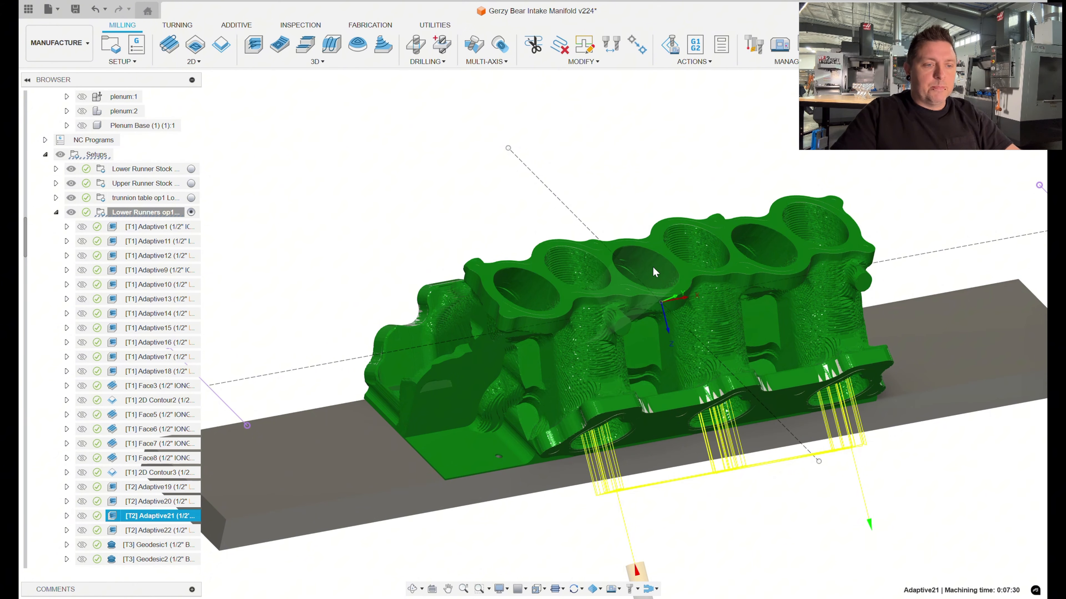
pyautogui.scroll(2, 653, 266)
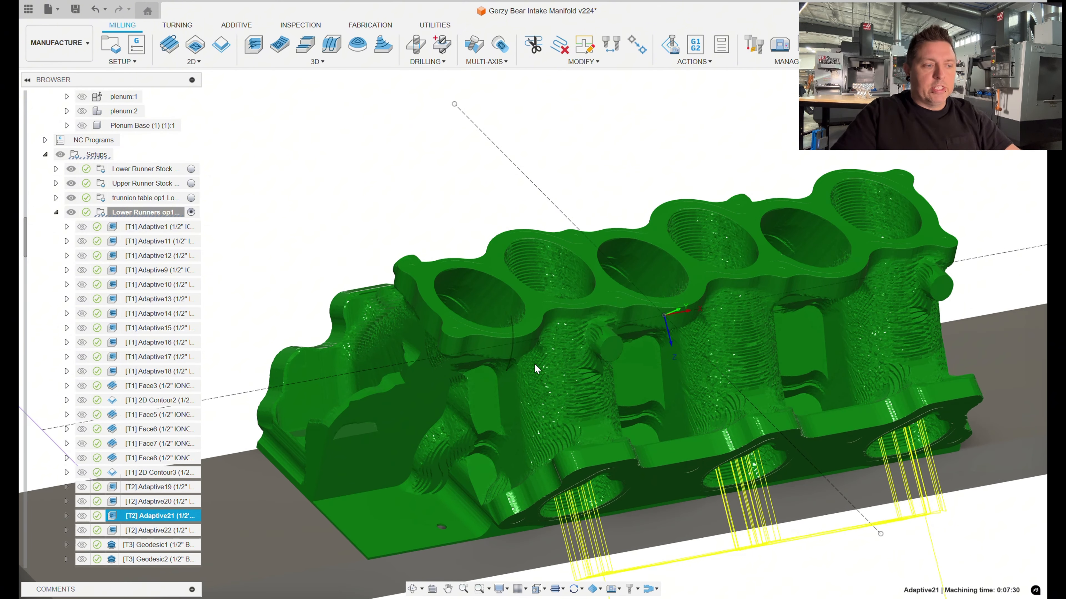
pyautogui.scroll(-4, 546, 357)
# Display the Adaptive22 toolpath and look through the flange ports at the roughed interior
pyautogui.click(160, 531)
pyautogui.keyDown('shift'); pyautogui.moveTo(503, 445); pyautogui.dragTo(457, 370, button='middle'); pyautogui.keyUp('shift')
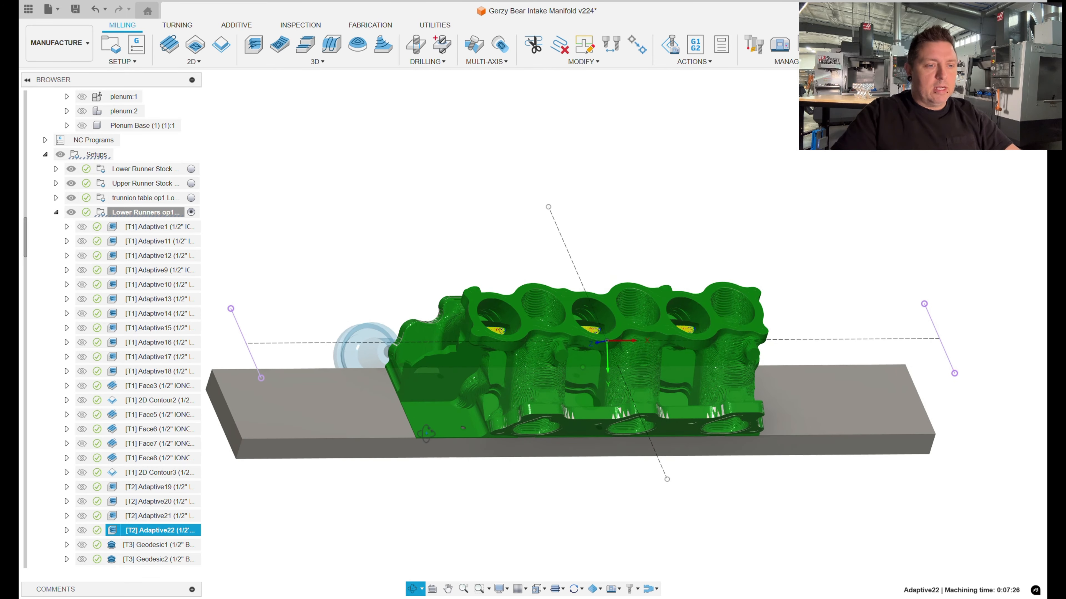
pyautogui.scroll(5, 649, 302)
pyautogui.keyDown('shift'); pyautogui.moveTo(539, 328); pyautogui.dragTo(506, 299, button='middle'); pyautogui.keyUp('shift')
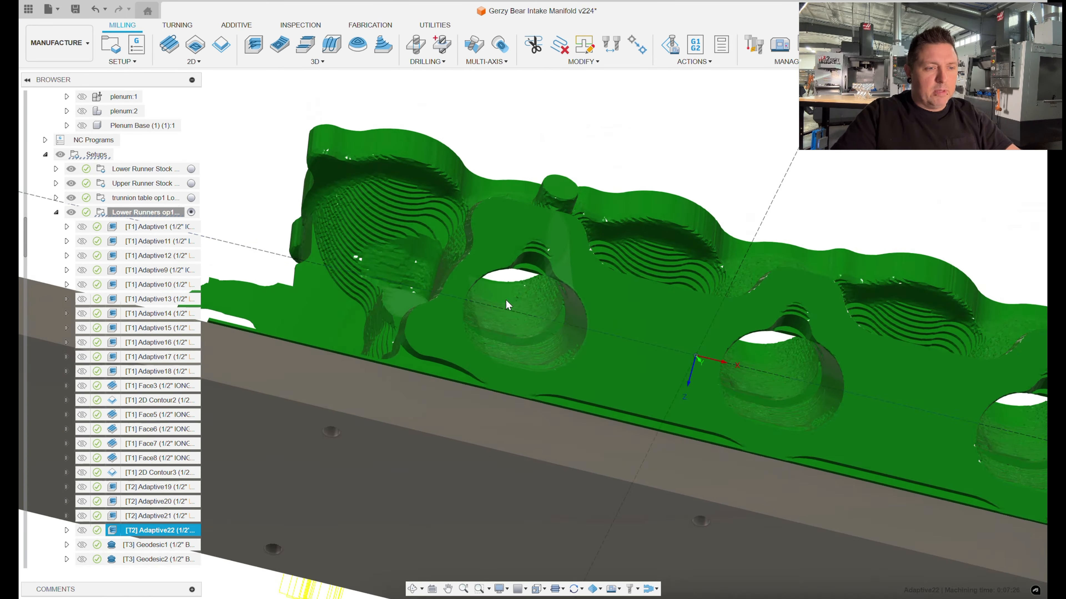
pyautogui.scroll(5, 506, 299)
pyautogui.moveTo(556, 349)
pyautogui.keyDown('shift'); pyautogui.mouseDown(button='middle')
pyautogui.moveTo(550, 399)
pyautogui.moveTo(516, 339)
pyautogui.moveTo(546, 380)
pyautogui.moveTo(550, 357)
pyautogui.mouseUp(button='middle'); pyautogui.keyUp('shift')
pyautogui.scroll(-10, 550, 356)
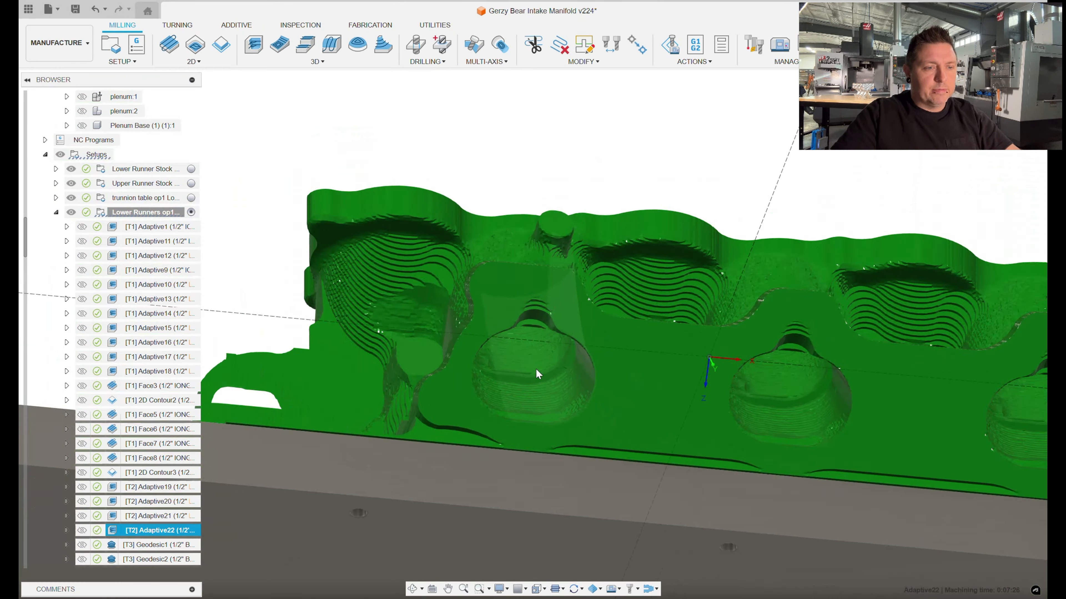
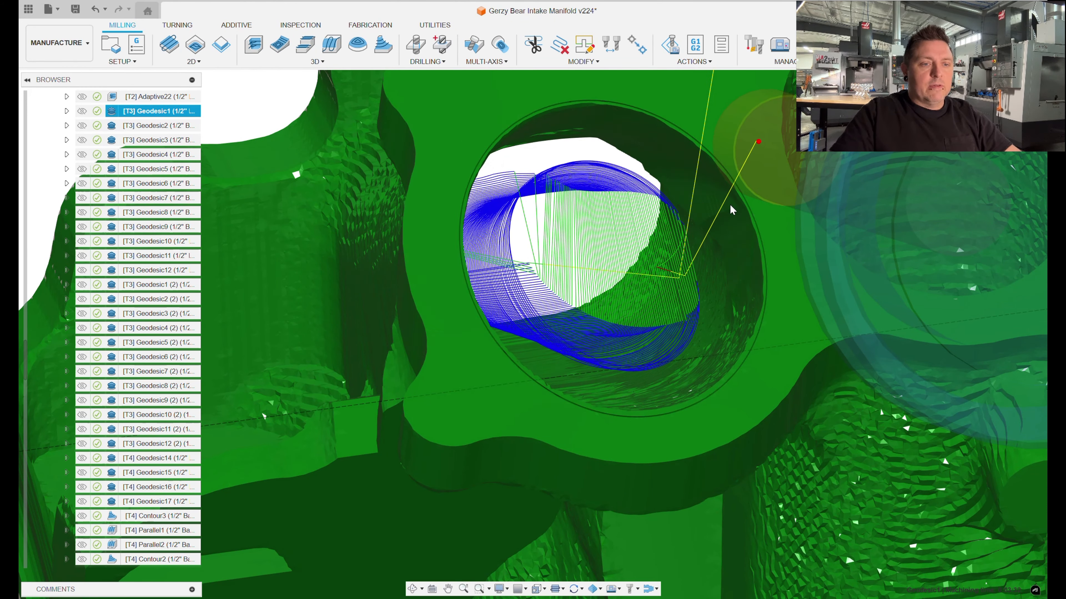
# Examine the Geodesic1 finishing toolpath inside the first runner bore up close
pyautogui.moveTo(701, 320)
pyautogui.keyDown('shift'); pyautogui.mouseDown(button='middle')
pyautogui.moveTo(671, 320)
pyautogui.moveTo(711, 296)
pyautogui.moveTo(698, 331)
pyautogui.mouseUp(button='middle'); pyautogui.keyUp('shift')
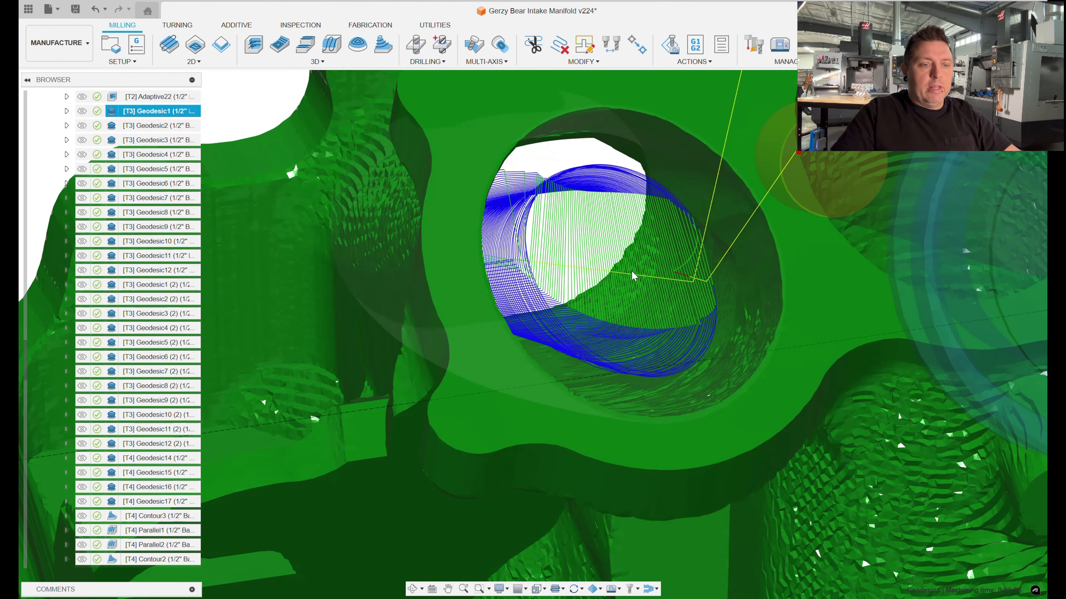
pyautogui.keyDown('shift'); pyautogui.moveTo(646, 223); pyautogui.dragTo(642, 334, button='middle'); pyautogui.keyUp('shift')
pyautogui.scroll(-3, 648, 339)
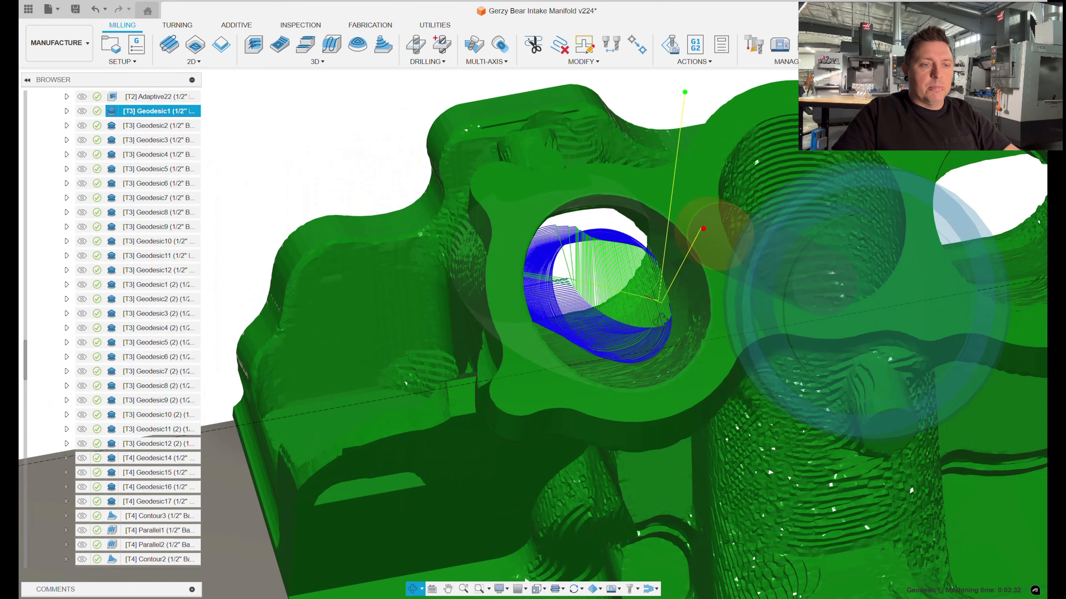
pyautogui.scroll(-5, 648, 340)
# Step through the geodesic toolpaths from Geodesic2 to Geodesic7 and examine Geodesic7 through the flange port
pyautogui.click(180, 126)
pyautogui.click(178, 140)
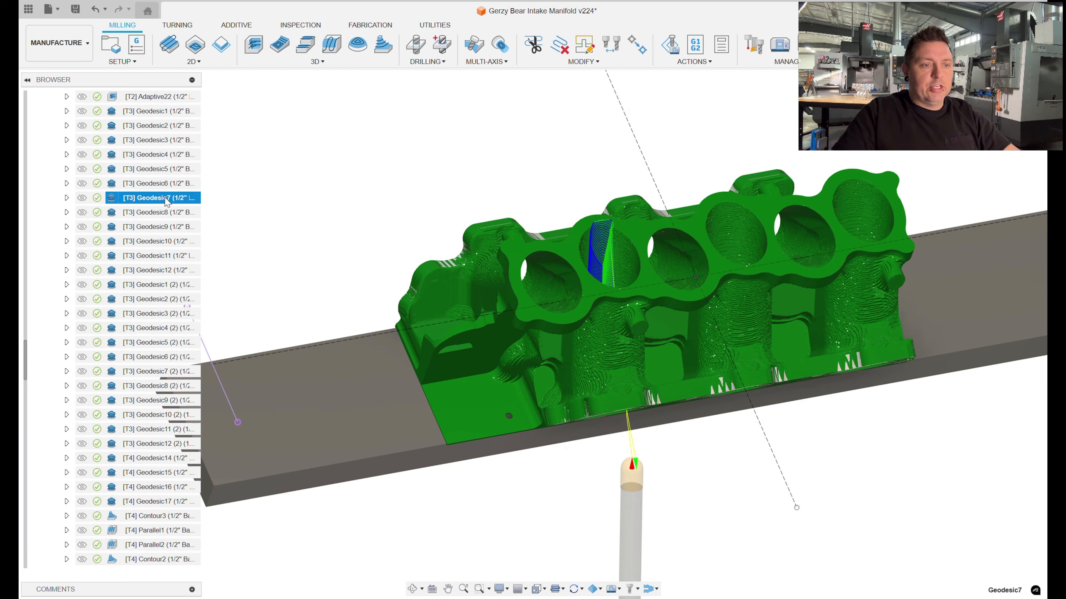
pyautogui.keyDown('shift'); pyautogui.moveTo(705, 516); pyautogui.dragTo(740, 445, button='middle'); pyautogui.keyUp('shift')
pyautogui.scroll(-3, 741, 444)
pyautogui.scroll(5, 708, 487)
pyautogui.keyDown('shift'); pyautogui.moveTo(708, 482); pyautogui.dragTo(602, 407, button='middle'); pyautogui.keyUp('shift')
pyautogui.scroll(8, 682, 380)
pyautogui.scroll(-4, 675, 388)
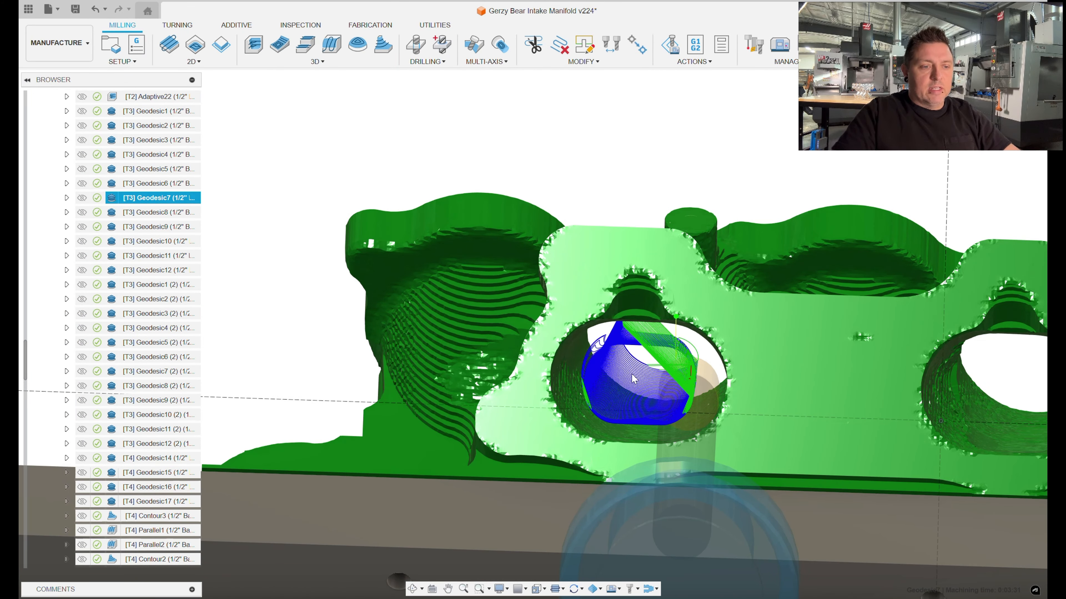
pyautogui.scroll(-3, 589, 326)
pyautogui.keyDown('shift'); pyautogui.moveTo(589, 327); pyautogui.dragTo(650, 403, button='middle'); pyautogui.keyUp('shift')
pyautogui.scroll(4, 655, 378)
pyautogui.scroll(-7, 661, 371)
pyautogui.keyDown('shift'); pyautogui.moveTo(698, 318); pyautogui.dragTo(695, 362, button='middle'); pyautogui.keyUp('shift')
pyautogui.scroll(-5, 709, 319)
# Review the remaining geodesic toolpaths from Geodesic9 to Geodesic12, checking Geodesic12's tool approach and passes near the bore opening
pyautogui.click(173, 227)
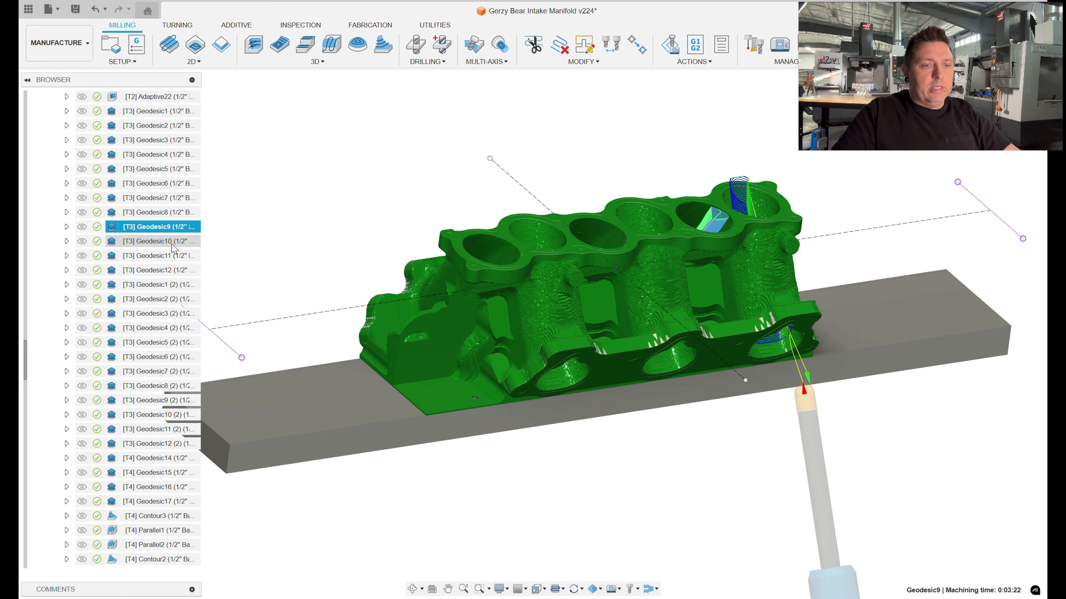
pyautogui.click(170, 270)
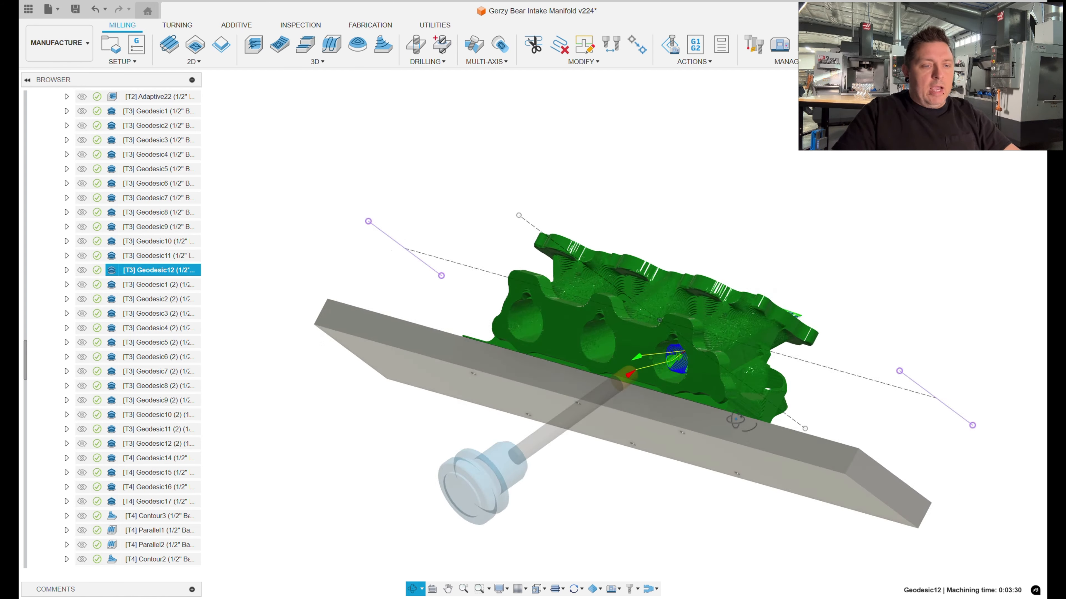
pyautogui.keyDown('shift'); pyautogui.moveTo(679, 416); pyautogui.dragTo(627, 416, button='middle'); pyautogui.keyUp('shift')
pyautogui.scroll(5, 518, 356)
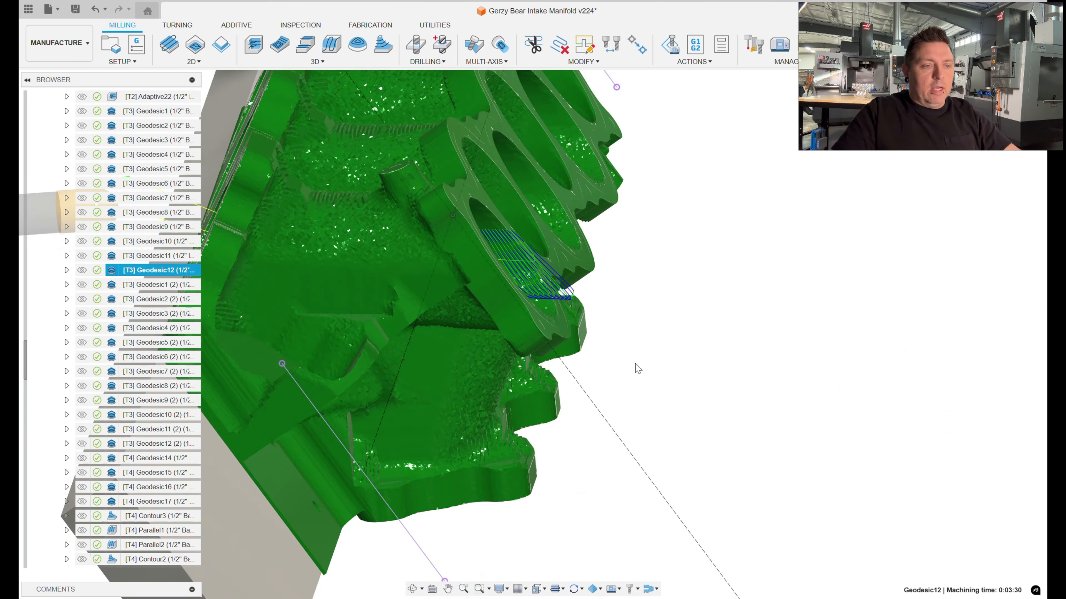
pyautogui.scroll(-4, 844, 435)
pyautogui.scroll(-2, 749, 403)
pyautogui.moveTo(638, 382); pyautogui.dragTo(771, 428, button='middle')
pyautogui.scroll(2, 694, 390)
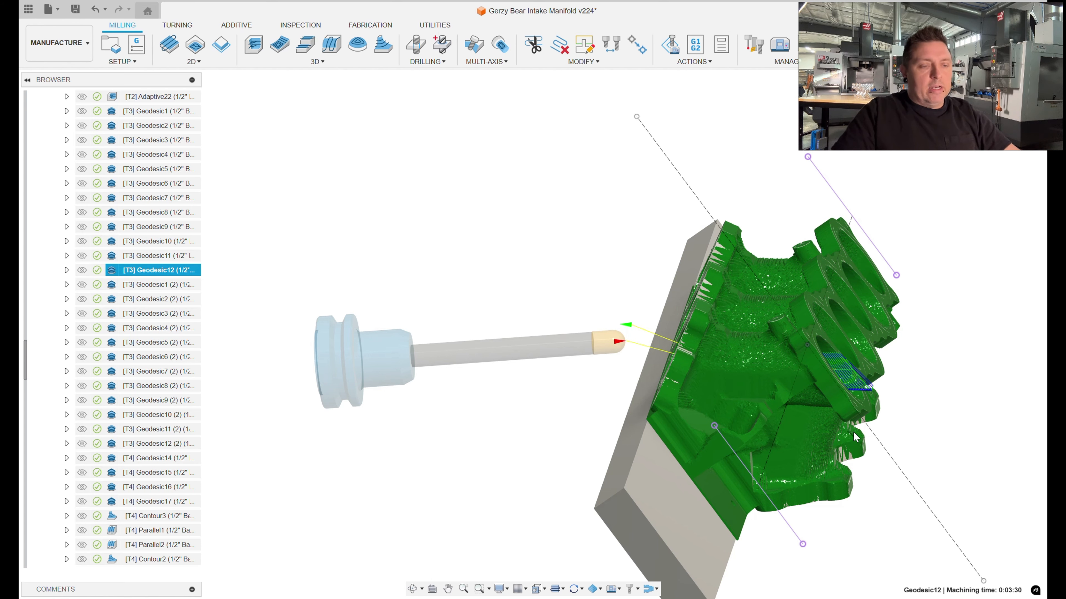
pyautogui.keyDown('shift'); pyautogui.moveTo(886, 412); pyautogui.dragTo(993, 503, button='middle'); pyautogui.keyUp('shift')
# Step through the second set of geodesic toolpaths from Geodesic1 (2) to Geodesic9 (2) in the runner bores
pyautogui.click(155, 285)
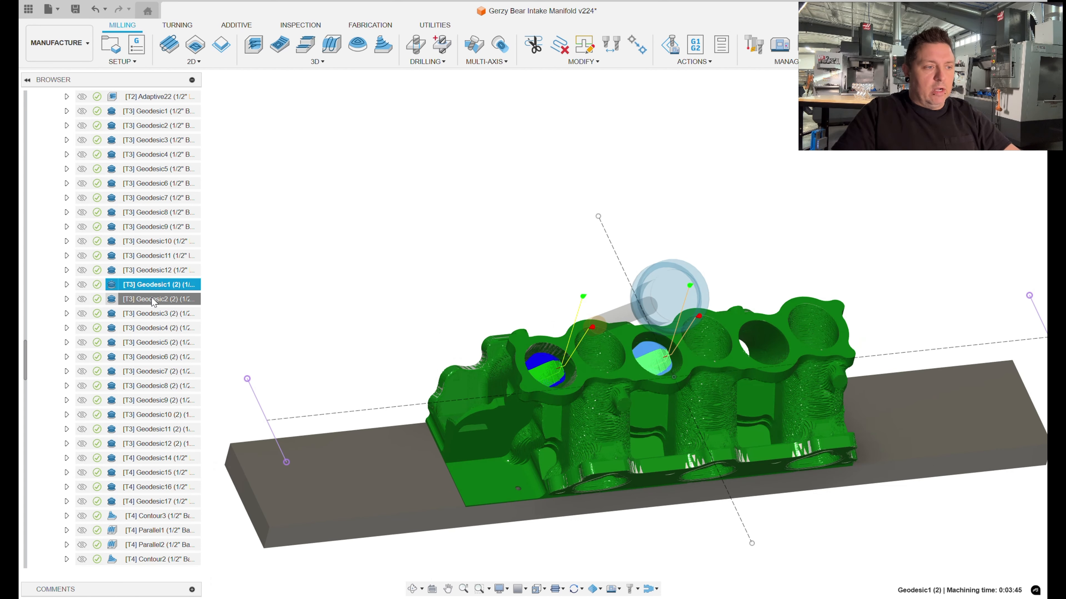
pyautogui.click(161, 318)
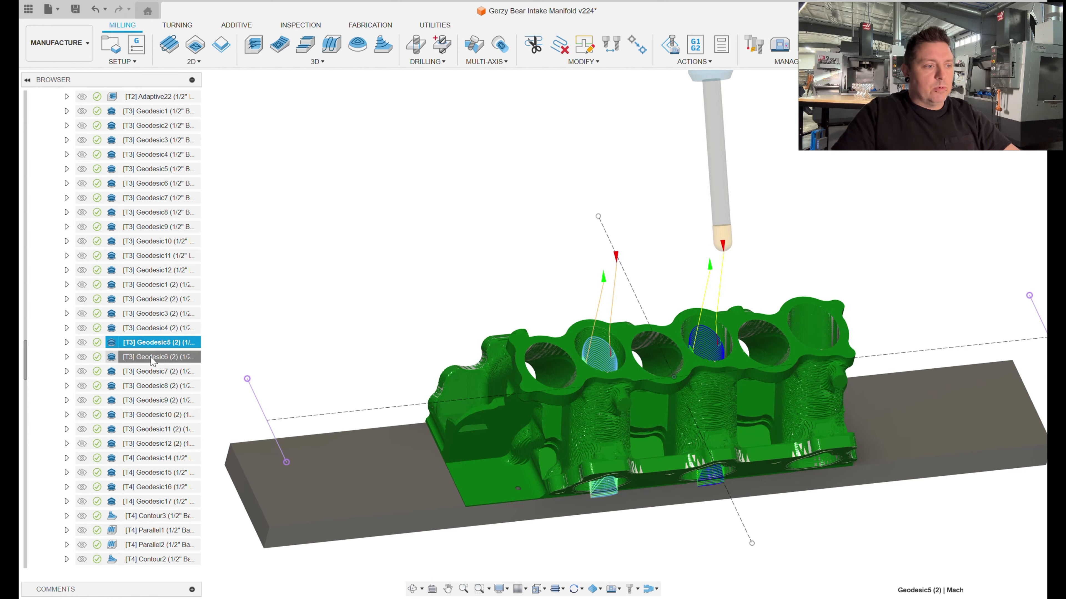
pyautogui.click(149, 376)
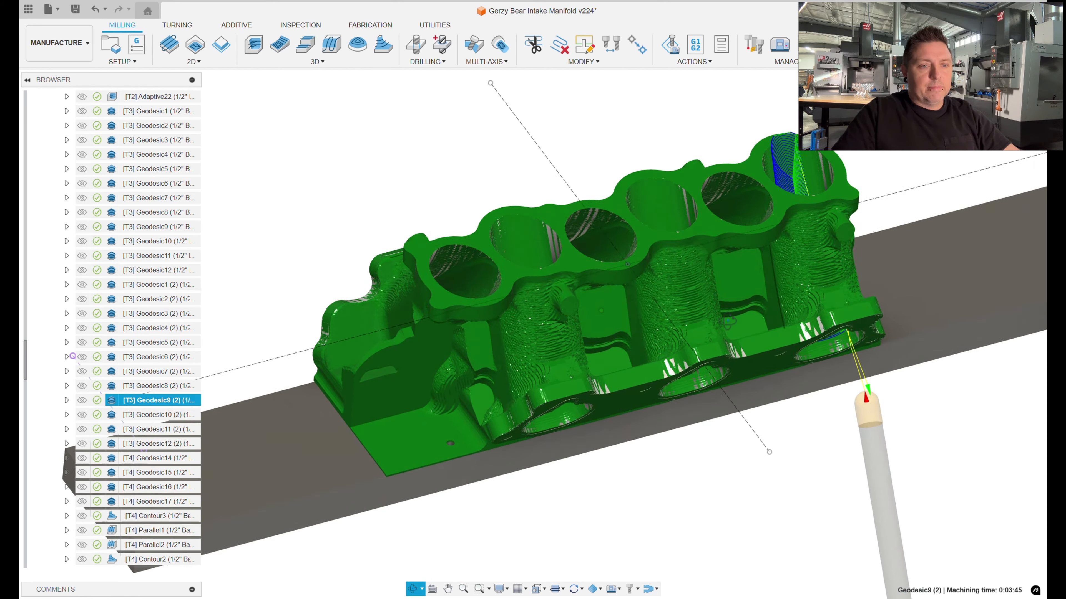
# Show the Geodesic12 (2) toolpath and examine its passes at the mouth of the end runner bore
pyautogui.click(147, 444)
pyautogui.keyDown('shift'); pyautogui.moveTo(628, 200); pyautogui.dragTo(746, 333, button='middle'); pyautogui.keyUp('shift')
pyautogui.scroll(-5, 667, 290)
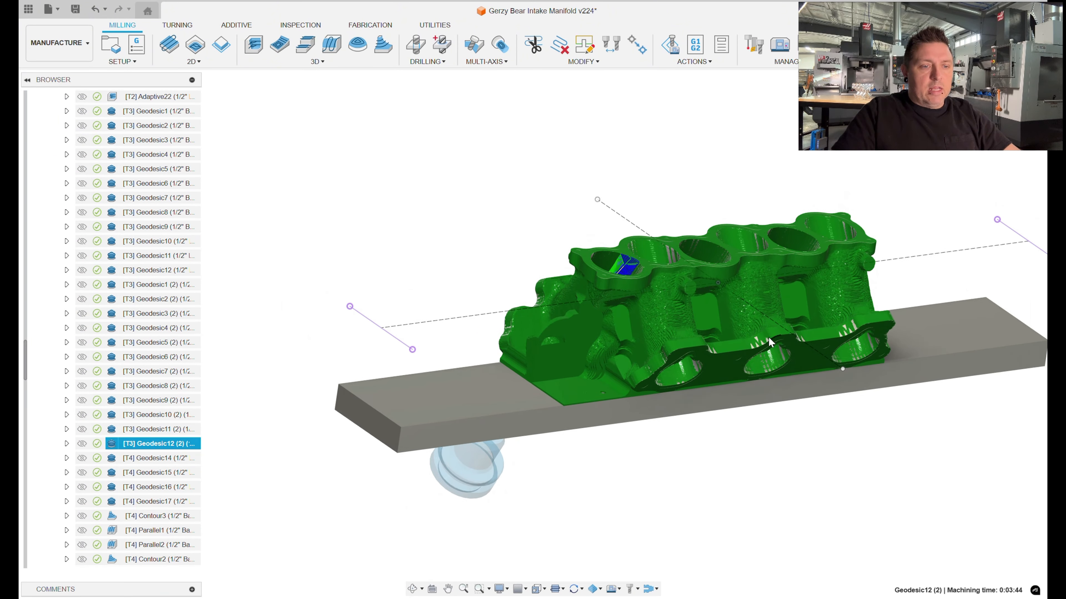
pyautogui.scroll(5, 746, 331)
pyautogui.scroll(-3, 738, 336)
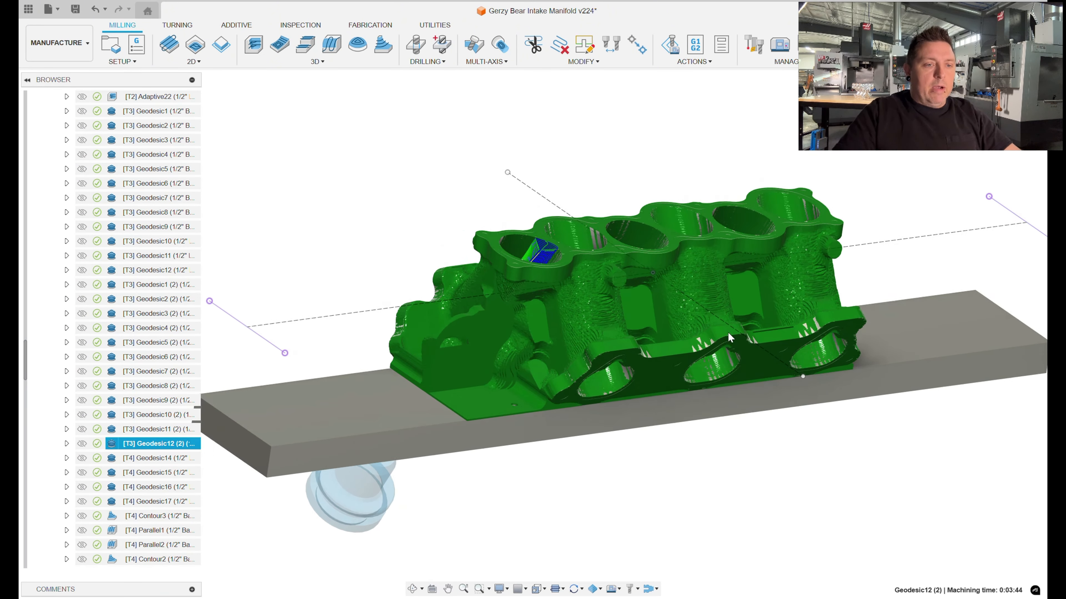
pyautogui.scroll(2, 730, 335)
# Show the Geodesic14 toolpath and examine its spiral passes around the boss below the upper flange
pyautogui.click(144, 459)
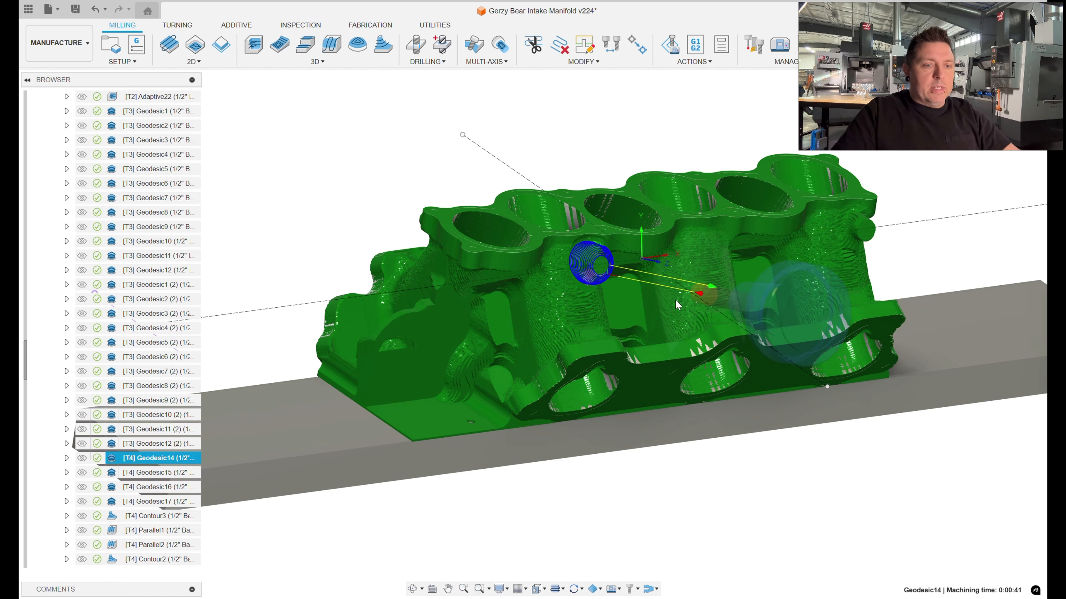
pyautogui.scroll(10, 688, 344)
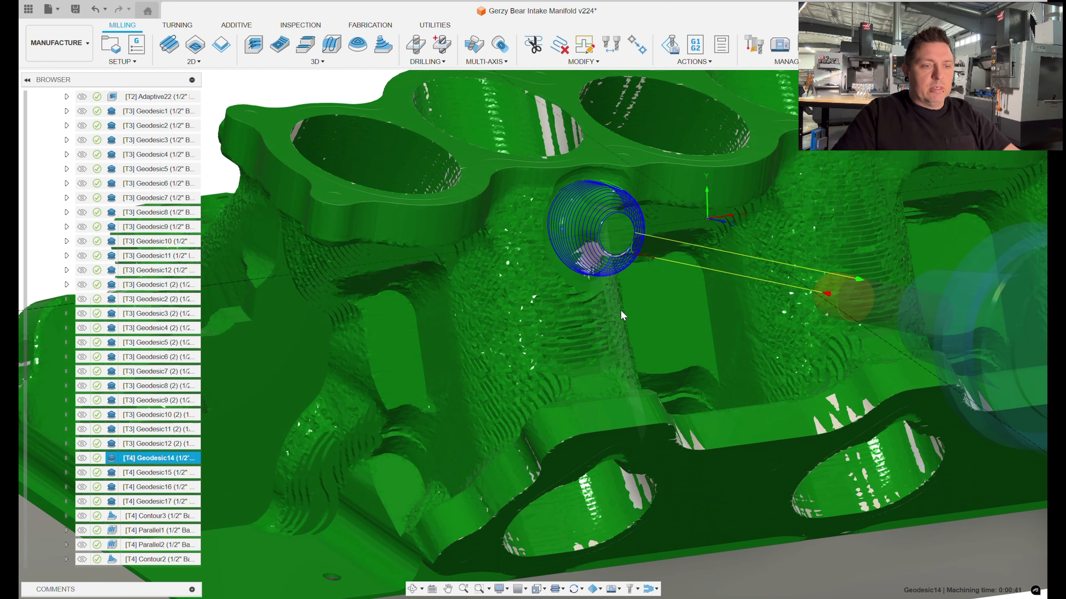
pyautogui.scroll(-6, 611, 293)
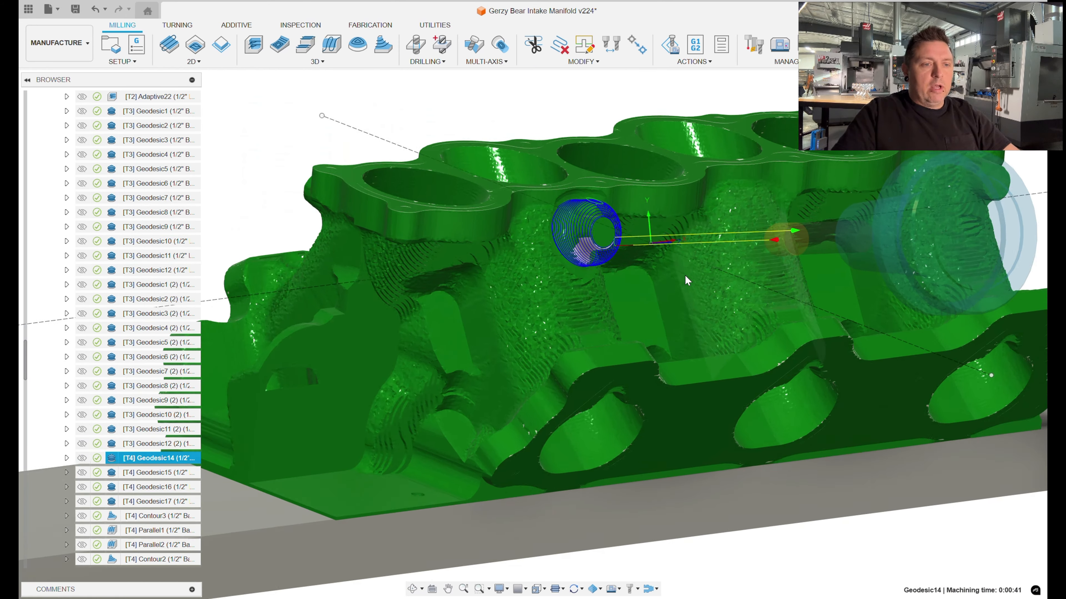
pyautogui.scroll(3, 317, 342)
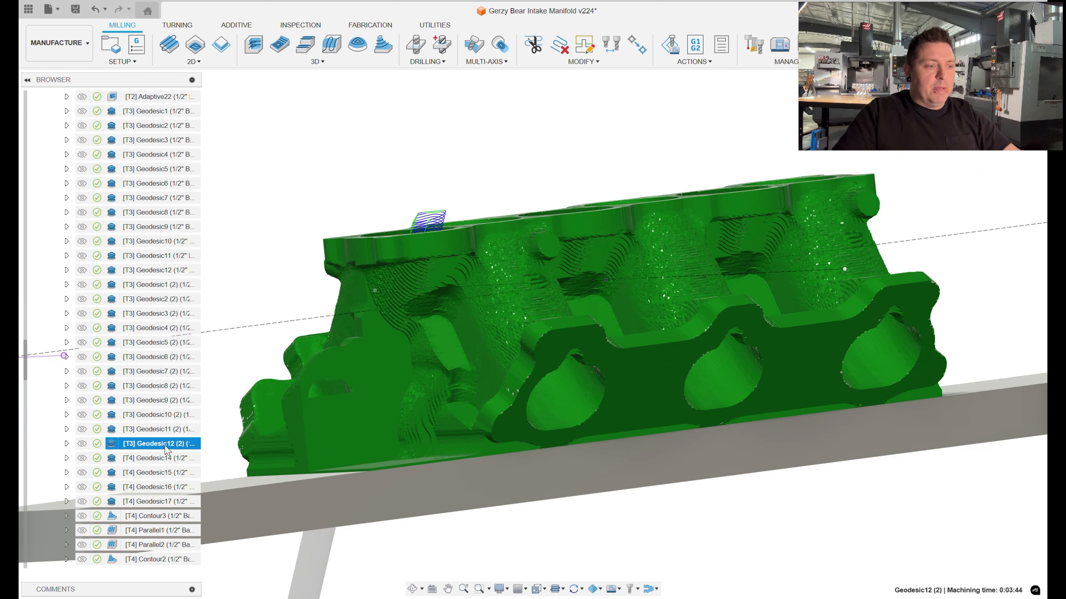
# Open the Geodesic12 (2) operation for editing, review its Passes settings against the runner bores, and close it without changes
pyautogui.rightClick(166, 444)
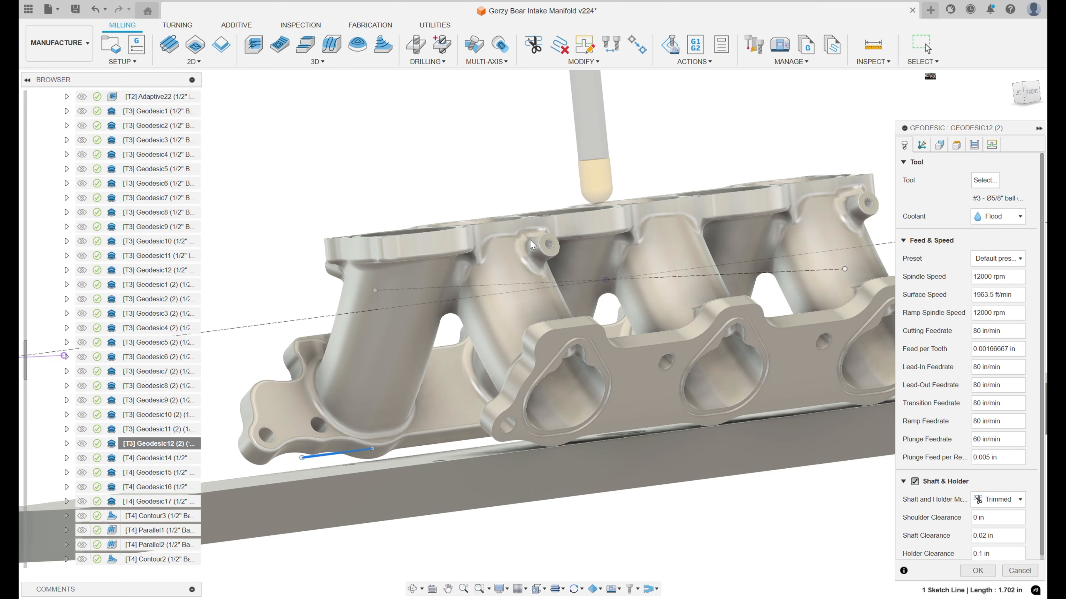
pyautogui.keyDown('shift'); pyautogui.moveTo(687, 256); pyautogui.dragTo(529, 254, button='middle'); pyautogui.keyUp('shift')
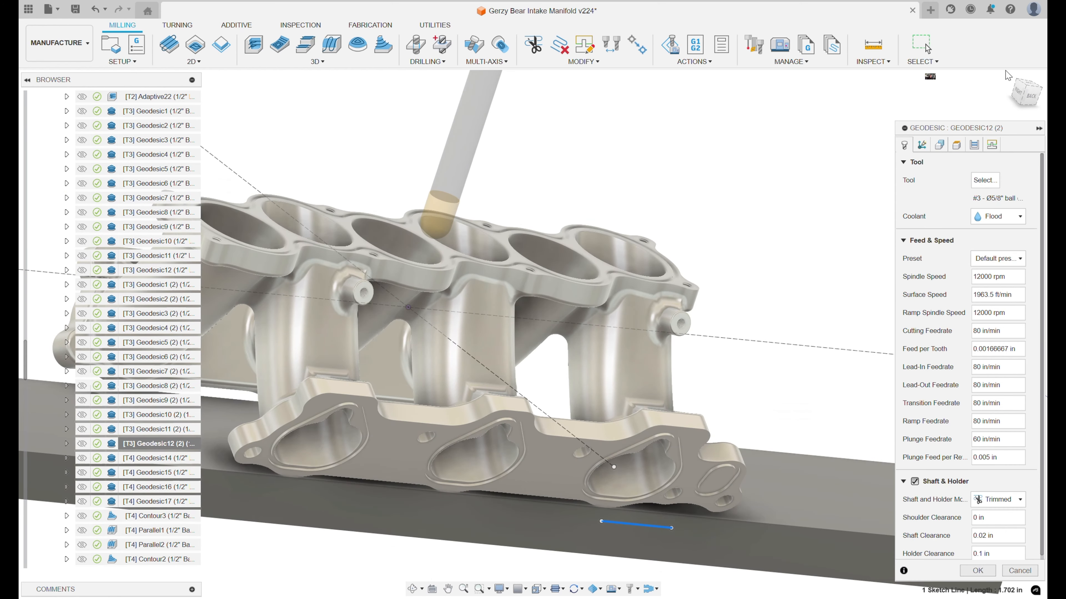
pyautogui.click(974, 145)
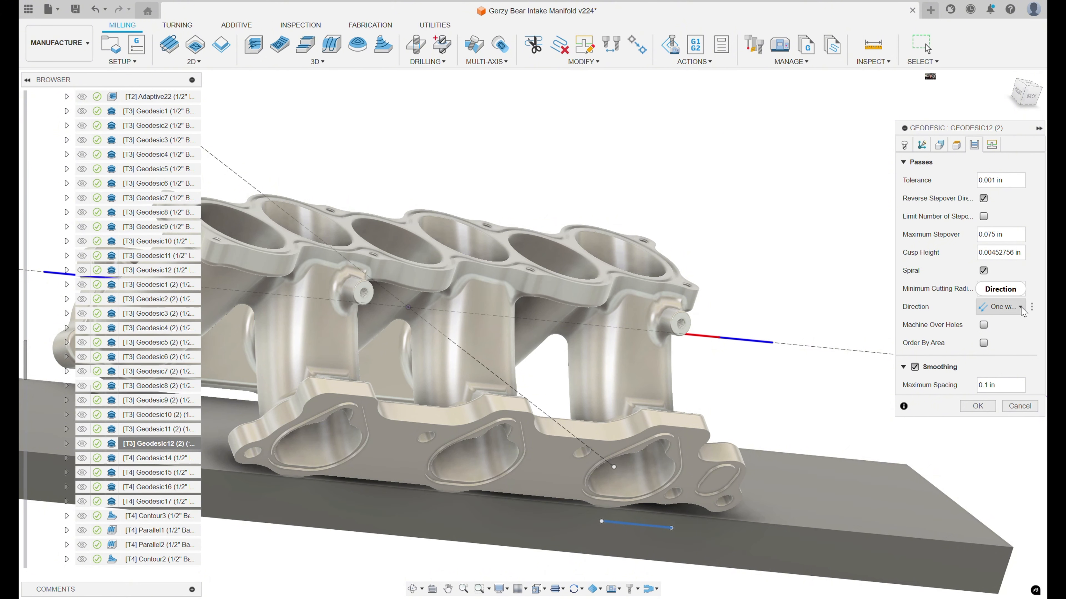
pyautogui.scroll(-3, 536, 218)
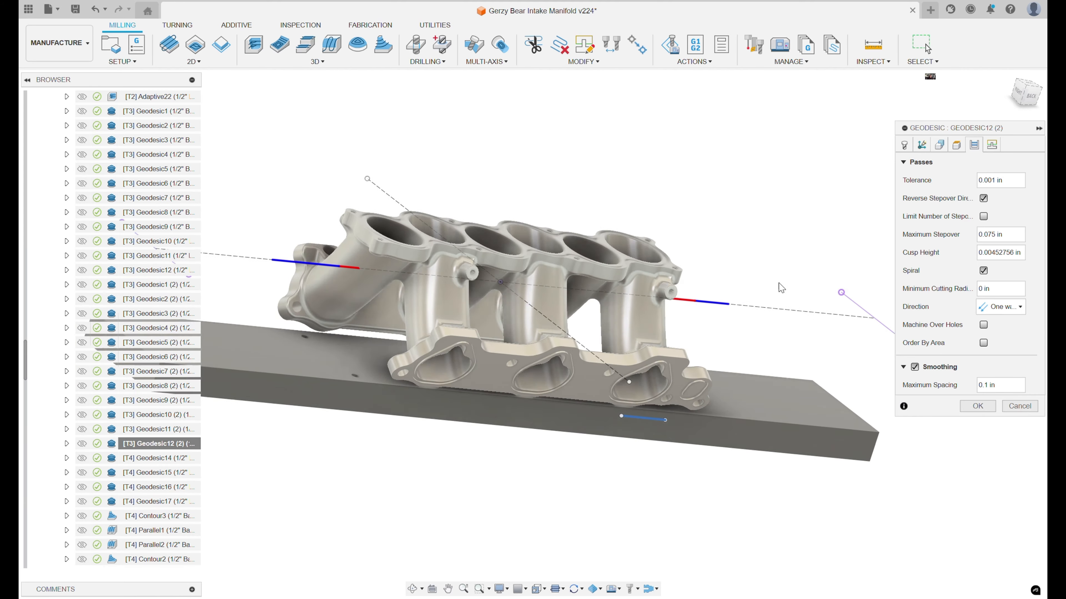
pyautogui.scroll(5, 516, 241)
pyautogui.scroll(2, 632, 243)
pyautogui.keyDown('shift'); pyautogui.moveTo(658, 244); pyautogui.dragTo(605, 262, button='middle'); pyautogui.keyUp('shift')
pyautogui.scroll(-3, 636, 258)
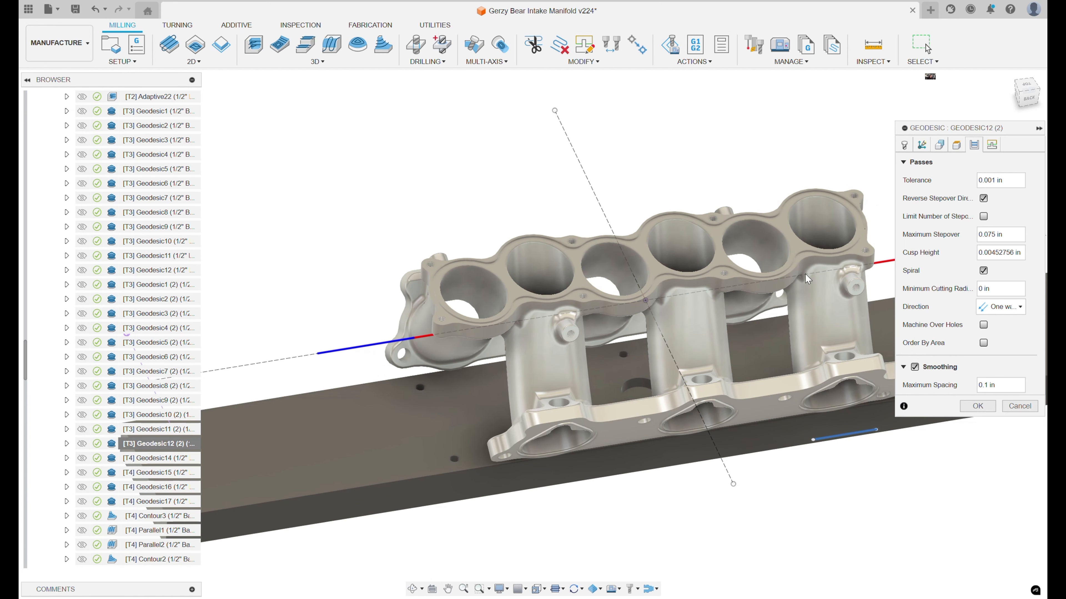
pyautogui.scroll(-2, 620, 239)
pyautogui.scroll(4, 843, 259)
pyautogui.scroll(-2, 655, 252)
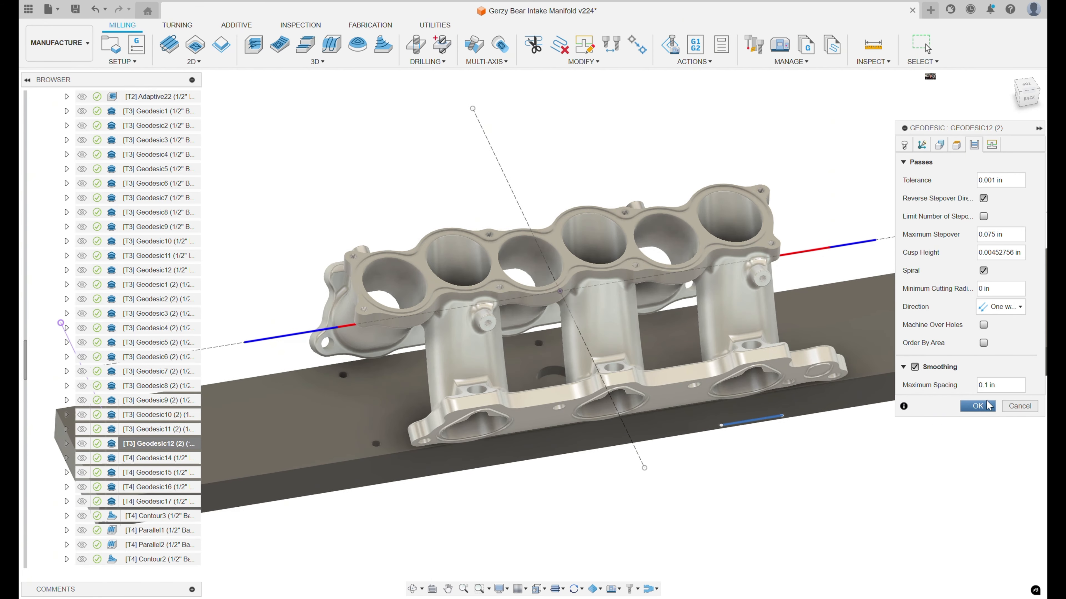
pyautogui.click(1030, 410)
# Examine the Geodesic12 (2) toolpath inside the runner bore through the lower flange port
pyautogui.keyDown('shift'); pyautogui.moveTo(510, 302); pyautogui.dragTo(579, 264, button='middle'); pyautogui.keyUp('shift')
pyautogui.scroll(8, 713, 289)
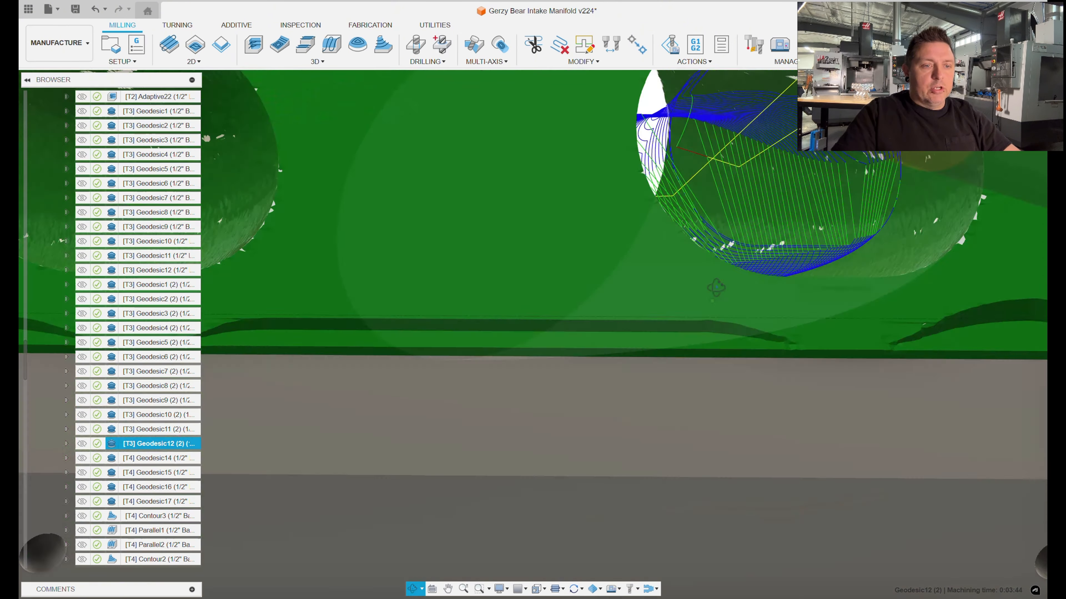
pyautogui.keyDown('shift'); pyautogui.moveTo(716, 288); pyautogui.dragTo(662, 301, button='middle'); pyautogui.keyUp('shift')
pyautogui.scroll(-3, 662, 302)
pyautogui.scroll(-10, 662, 301)
pyautogui.keyDown('shift'); pyautogui.moveTo(726, 328); pyautogui.dragTo(717, 355, button='middle'); pyautogui.keyUp('shift')
pyautogui.keyDown('shift'); pyautogui.moveTo(718, 354); pyautogui.dragTo(718, 356, button='middle'); pyautogui.keyUp('shift')
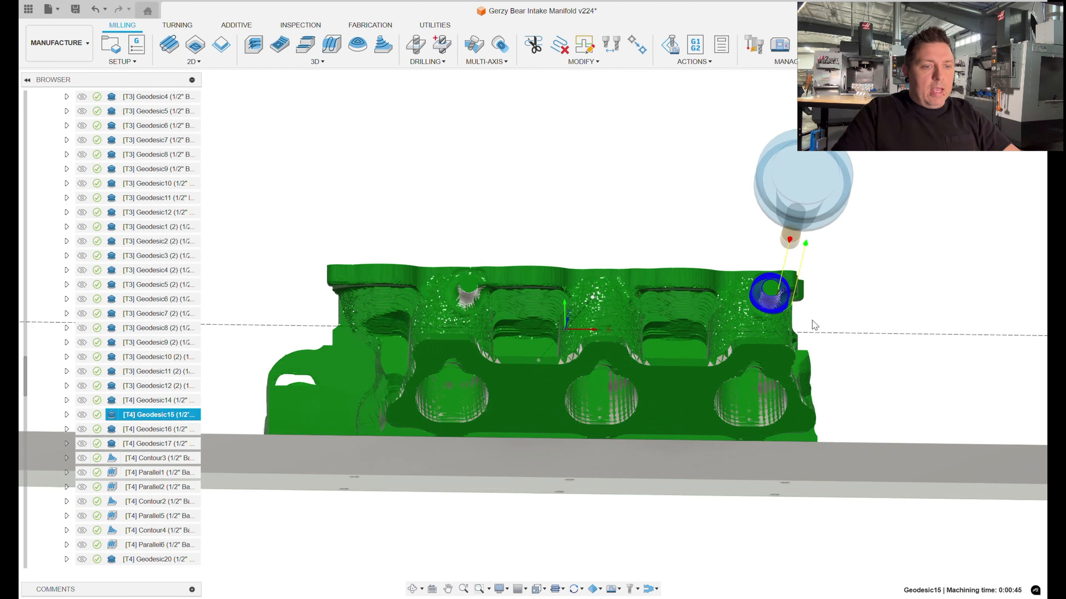
# Examine the Geodesic15 spiral toolpath around the end runner's boss up close, and move on to Geodesic17
pyautogui.scroll(8, 794, 299)
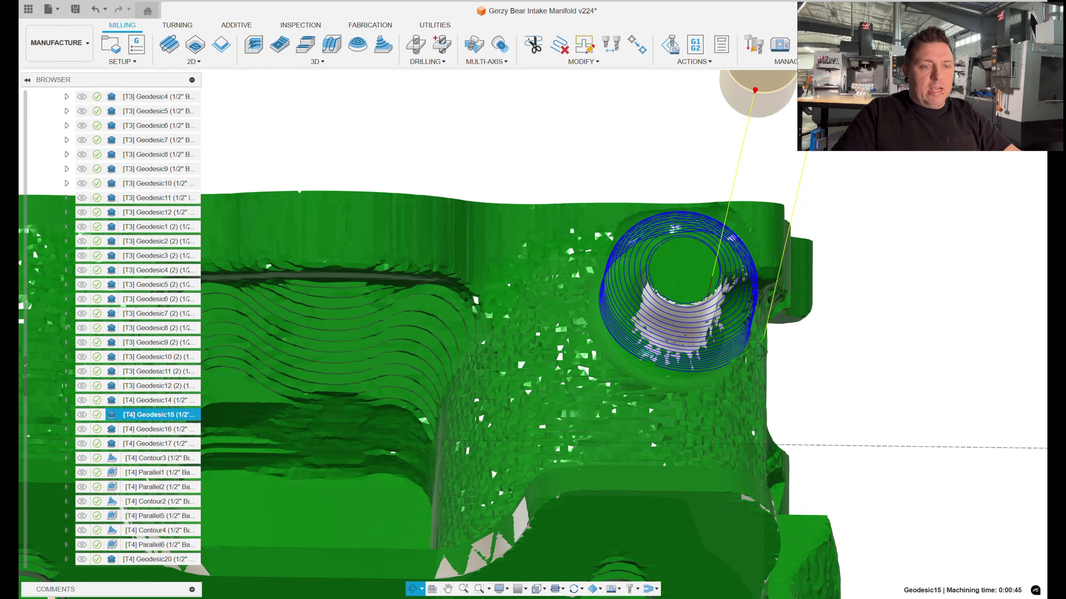
pyautogui.keyDown('shift'); pyautogui.moveTo(794, 306); pyautogui.dragTo(715, 356, button='middle'); pyautogui.keyUp('shift')
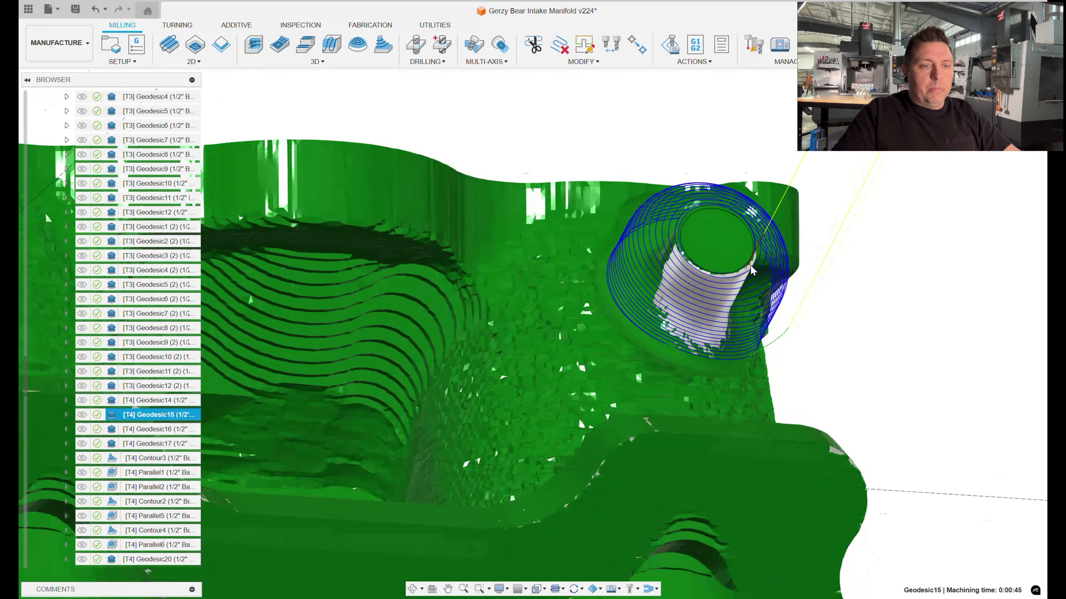
pyautogui.scroll(5, 767, 280)
pyautogui.keyDown('shift'); pyautogui.moveTo(765, 285); pyautogui.dragTo(706, 200, button='middle'); pyautogui.keyUp('shift')
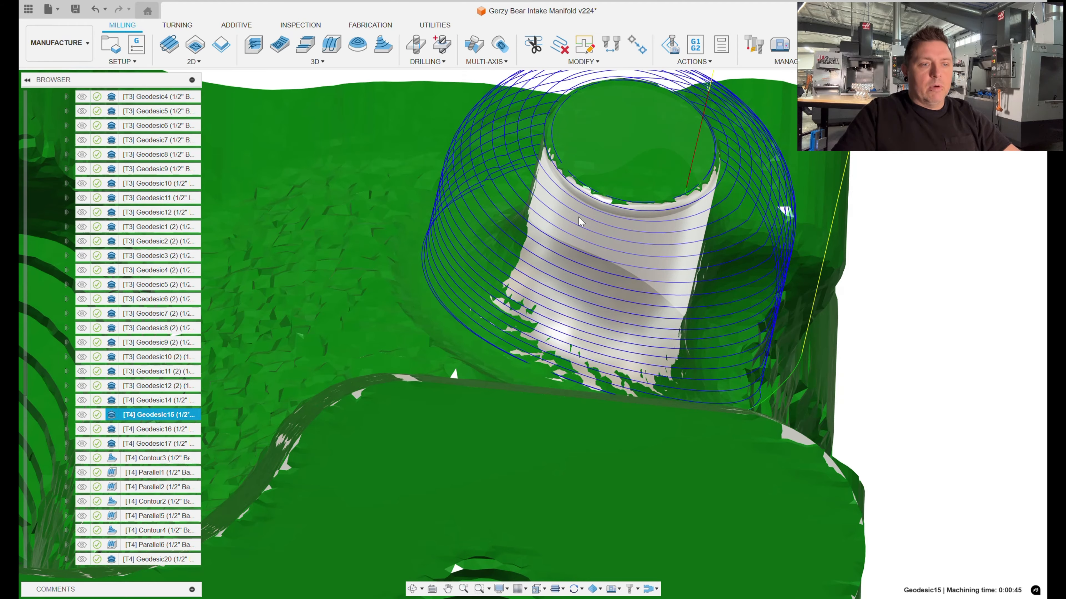
pyautogui.keyDown('shift'); pyautogui.moveTo(580, 221); pyautogui.dragTo(608, 244, button='middle'); pyautogui.keyUp('shift')
pyautogui.scroll(-6, 704, 273)
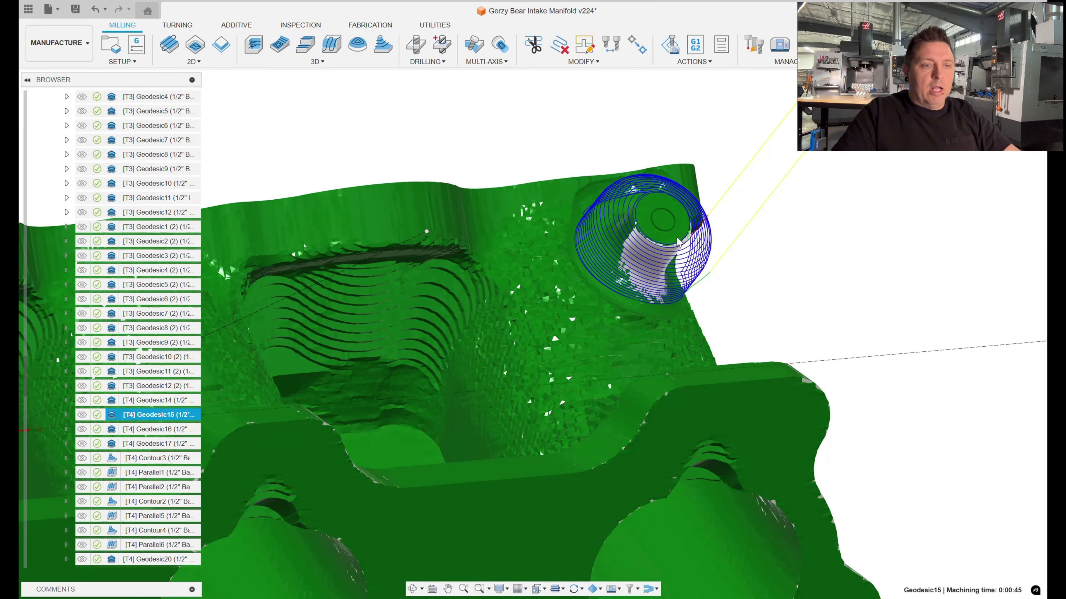
pyautogui.keyDown('shift'); pyautogui.moveTo(722, 208); pyautogui.dragTo(747, 221, button='middle'); pyautogui.keyUp('shift')
pyautogui.scroll(-6, 780, 246)
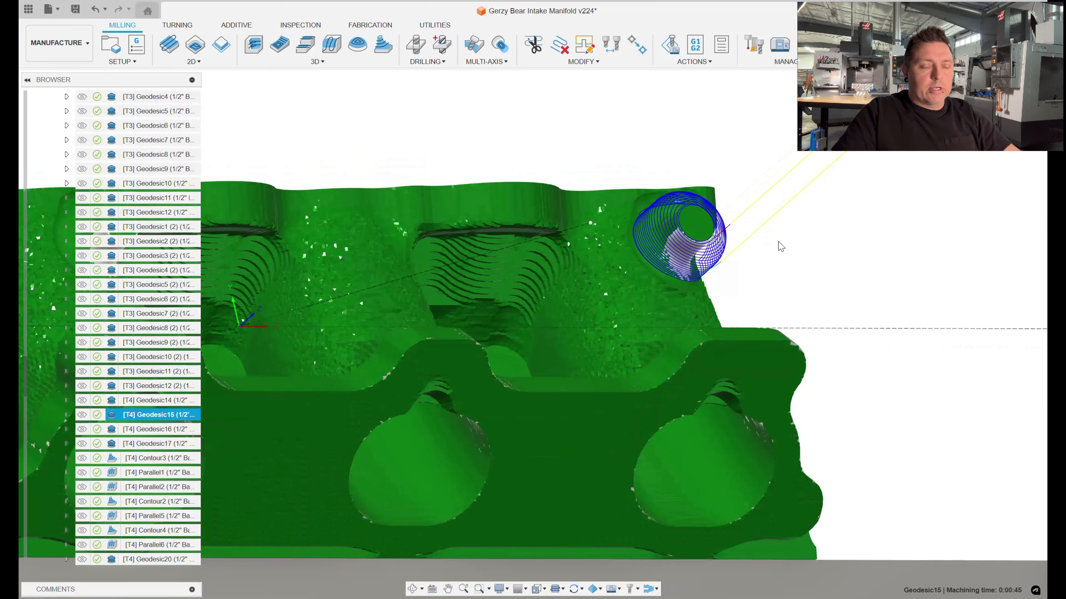
pyautogui.keyDown('shift'); pyautogui.moveTo(641, 294); pyautogui.dragTo(769, 292, button='middle'); pyautogui.keyUp('shift')
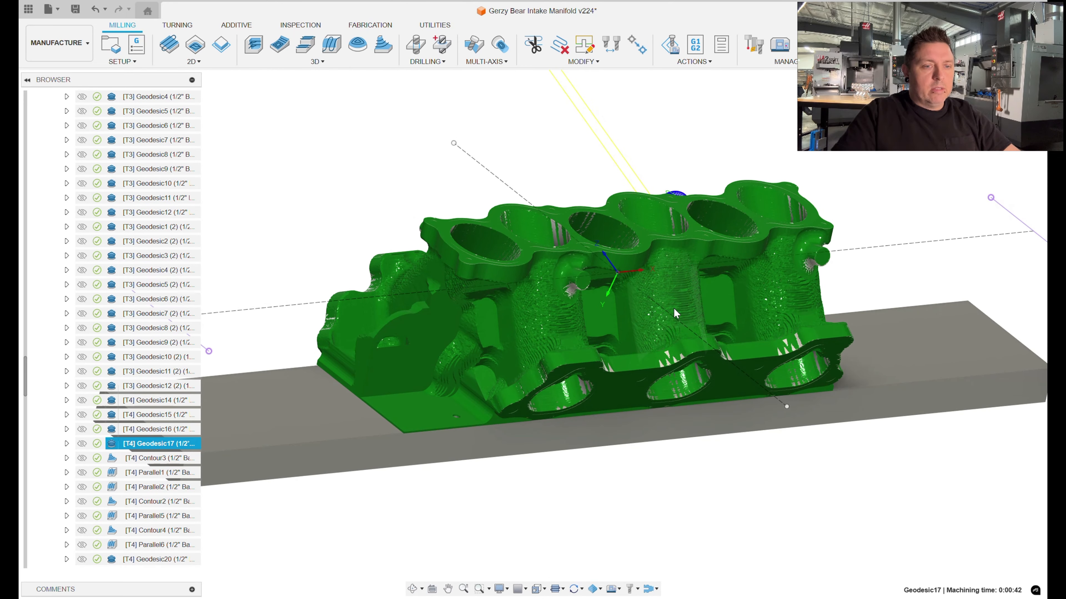
# Show the Contour3 toolpath and examine its passes around the outer edge of the upper runner flange
pyautogui.click(157, 458)
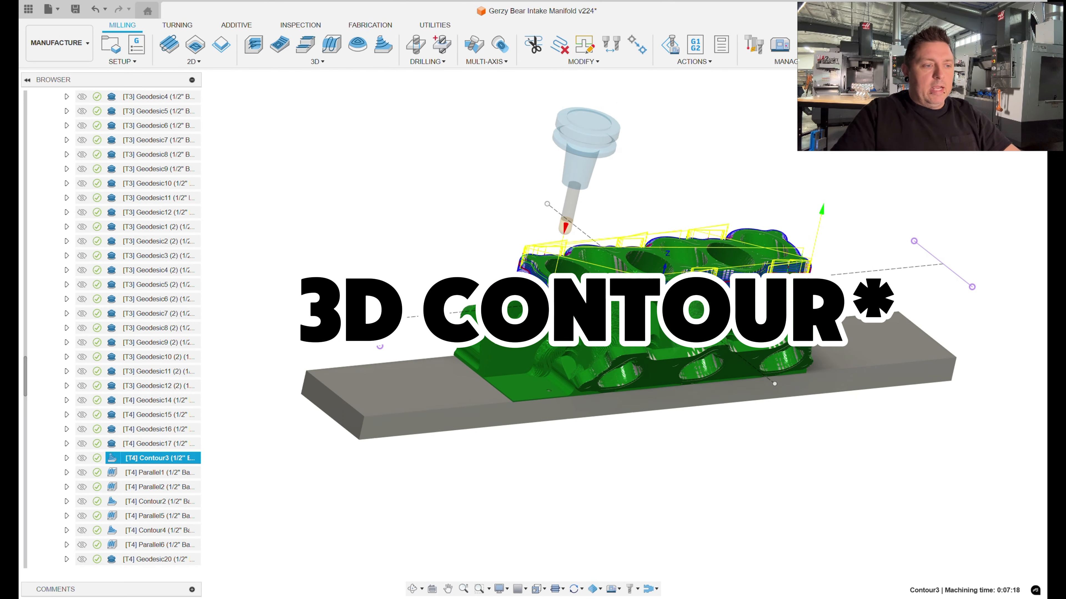
pyautogui.scroll(-3, 619, 304)
pyautogui.keyDown('shift'); pyautogui.moveTo(652, 308); pyautogui.dragTo(496, 169, button='middle'); pyautogui.keyUp('shift')
pyautogui.scroll(3, 698, 290)
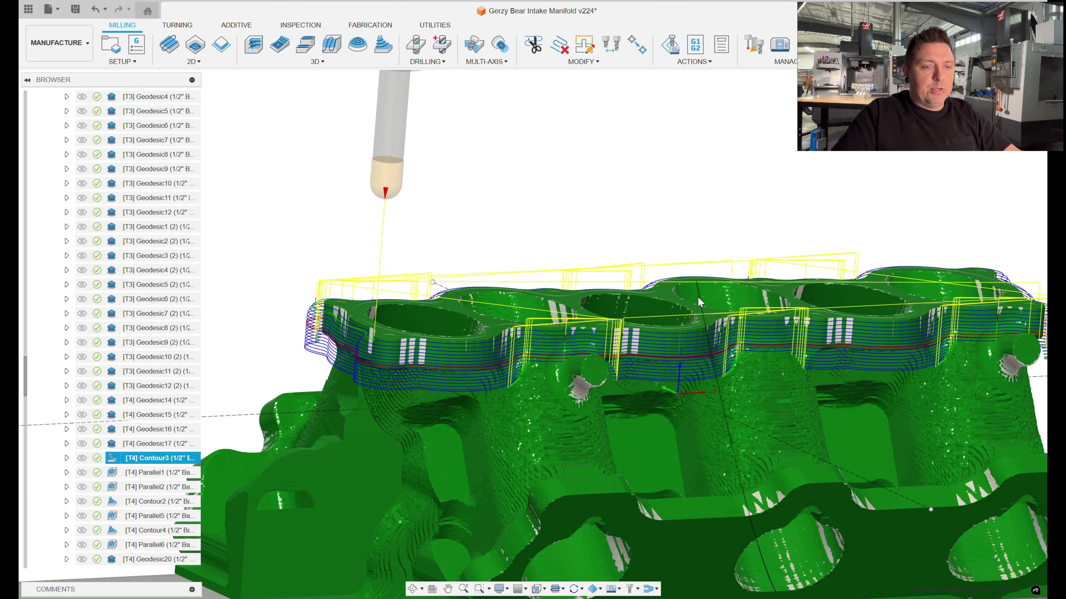
pyautogui.scroll(1, 599, 357)
pyautogui.keyDown('shift'); pyautogui.moveTo(632, 342); pyautogui.dragTo(584, 375, button='middle'); pyautogui.keyUp('shift')
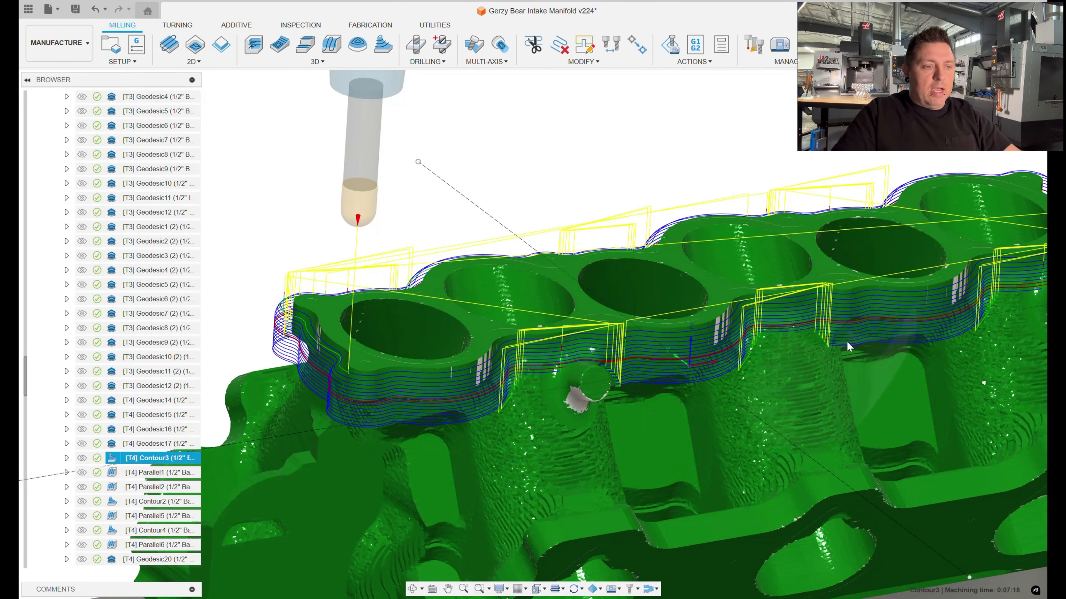
pyautogui.keyDown('shift'); pyautogui.moveTo(849, 347); pyautogui.dragTo(719, 280, button='middle'); pyautogui.keyUp('shift')
pyautogui.scroll(-5, 719, 280)
pyautogui.scroll(5, 621, 332)
pyautogui.keyDown('shift'); pyautogui.moveTo(621, 328); pyautogui.dragTo(622, 293, button='middle'); pyautogui.keyUp('shift')
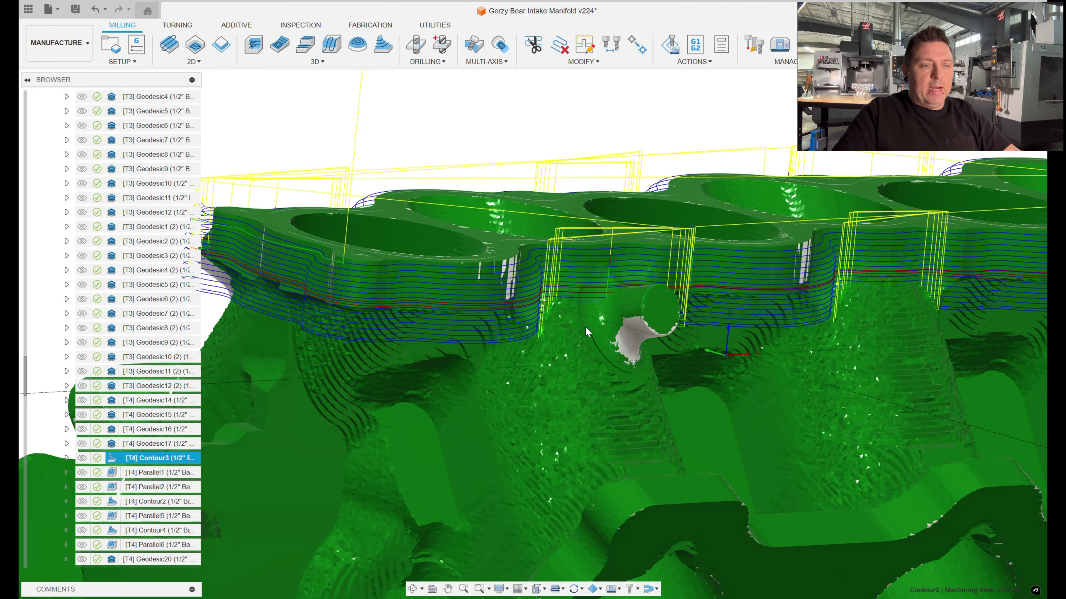
pyautogui.moveTo(655, 333)
pyautogui.keyDown('shift'); pyautogui.mouseDown(button='middle')
pyautogui.moveTo(646, 319)
pyautogui.moveTo(655, 344)
pyautogui.moveTo(642, 323)
pyautogui.moveTo(648, 332)
pyautogui.mouseUp(button='middle'); pyautogui.keyUp('shift')
pyautogui.scroll(-3, 652, 323)
pyautogui.keyDown('shift'); pyautogui.moveTo(800, 322); pyautogui.dragTo(704, 351, button='middle'); pyautogui.keyUp('shift')
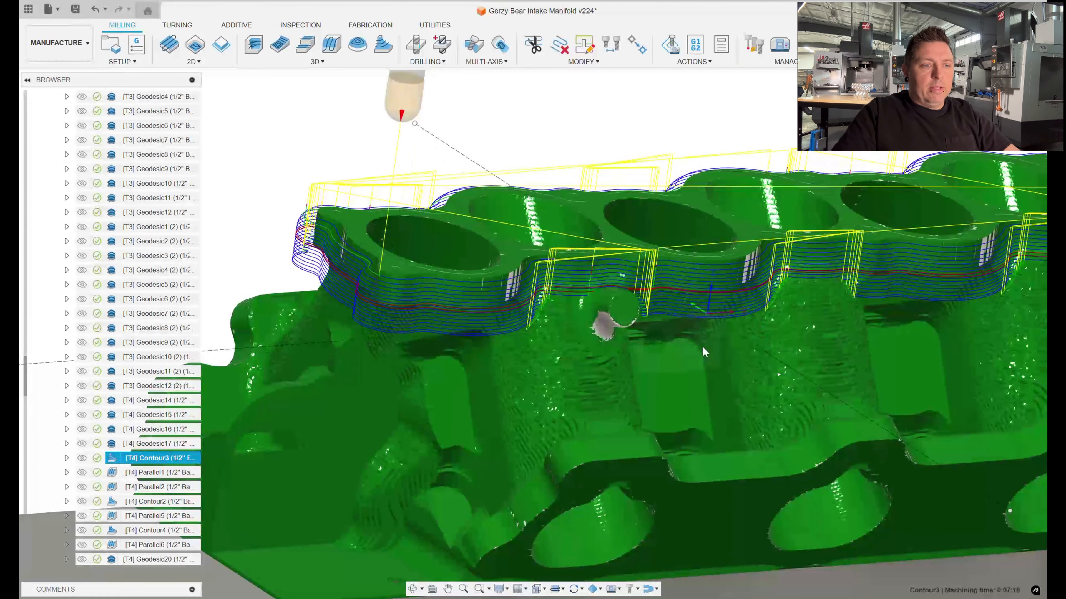
# Show the Parallel1 toolpath and examine its tool angle from the end of the part and its passes along the lower flange
pyautogui.click(159, 474)
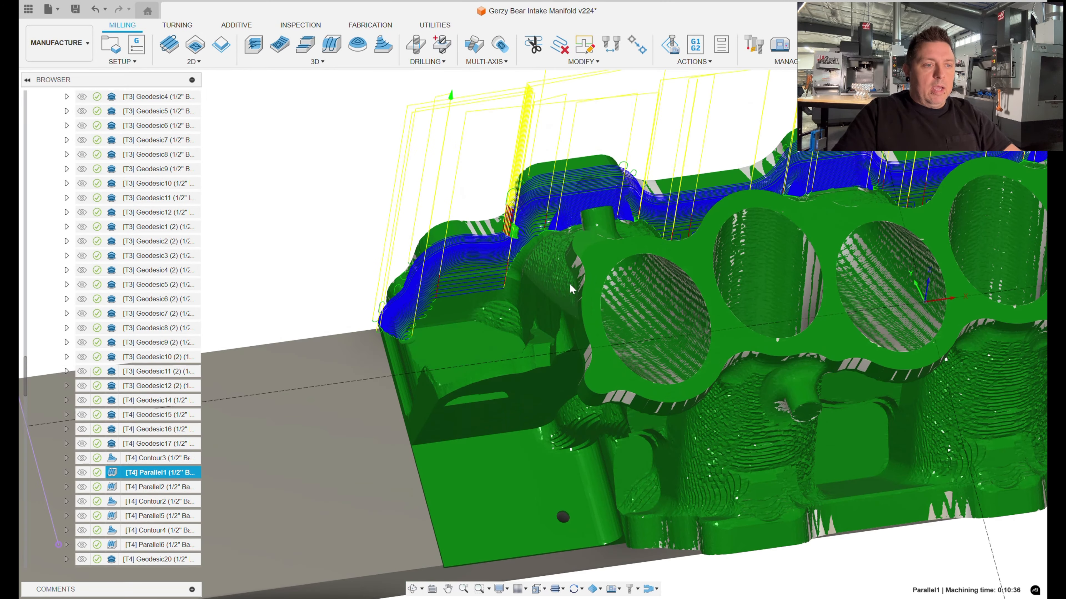
pyautogui.keyDown('shift'); pyautogui.moveTo(570, 284); pyautogui.dragTo(558, 362, button='middle'); pyautogui.keyUp('shift')
pyautogui.scroll(-6, 624, 363)
pyautogui.scroll(3, 604, 347)
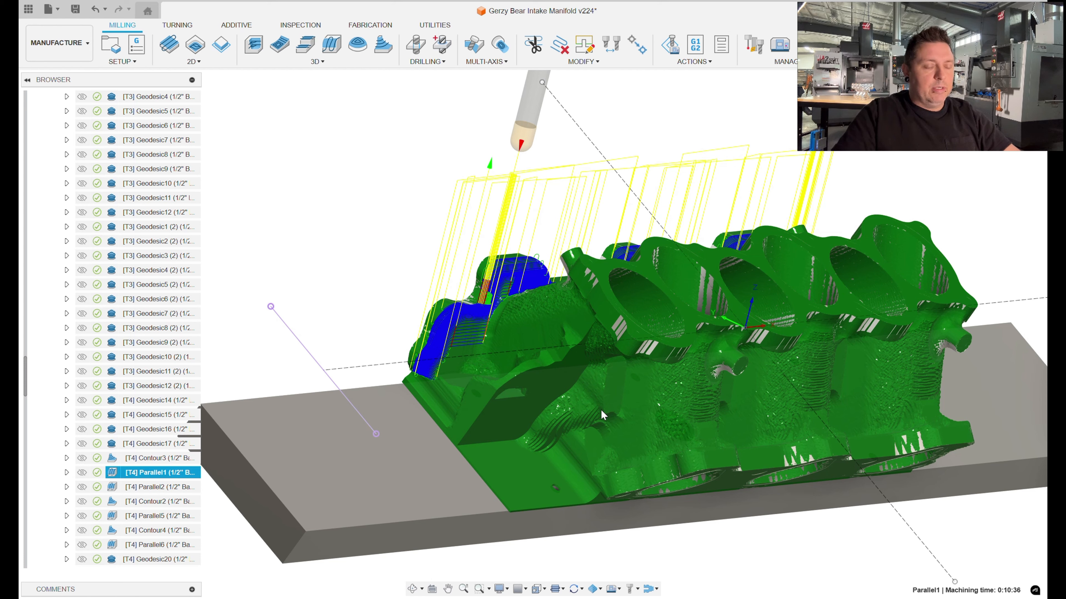
pyautogui.keyDown('shift'); pyautogui.moveTo(434, 282); pyautogui.dragTo(557, 338, button='middle'); pyautogui.keyUp('shift')
pyautogui.scroll(3, 557, 337)
pyautogui.scroll(-3, 571, 317)
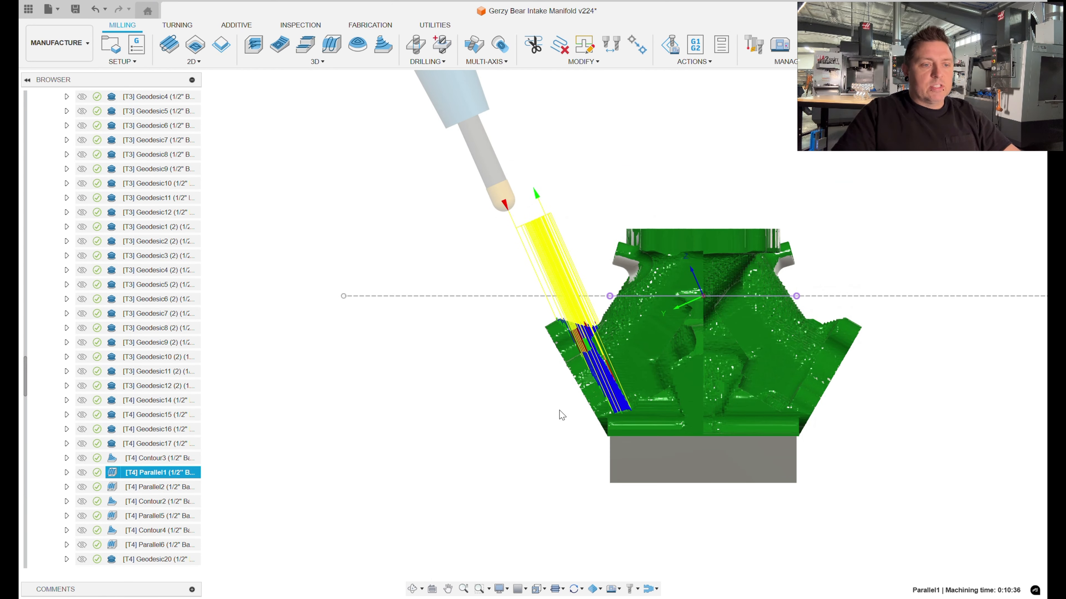
pyautogui.scroll(3, 569, 389)
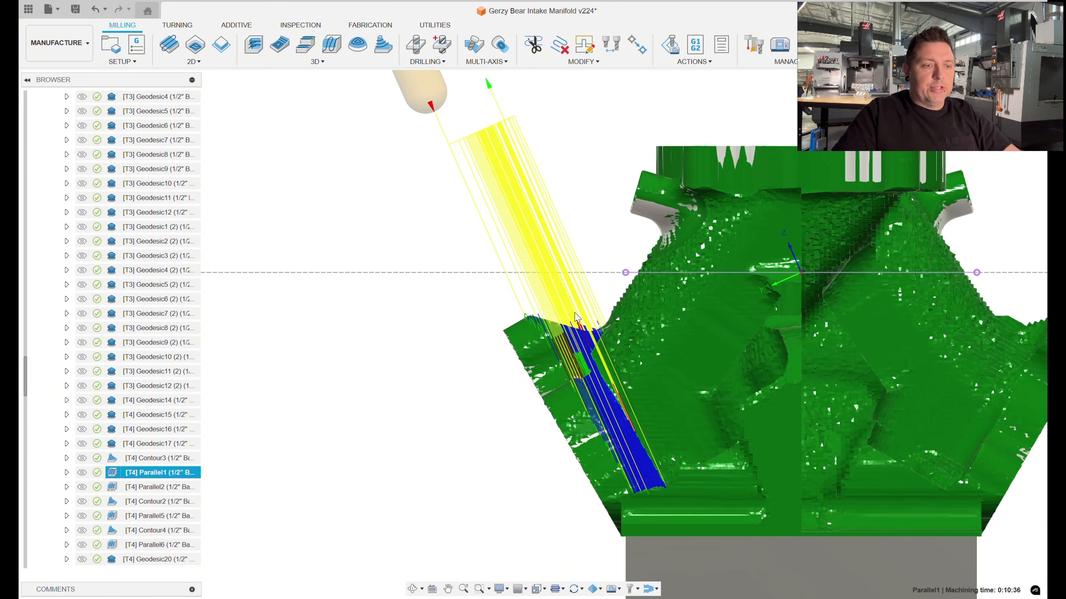
pyautogui.keyDown('shift'); pyautogui.moveTo(580, 310); pyautogui.dragTo(570, 413, button='middle'); pyautogui.keyUp('shift')
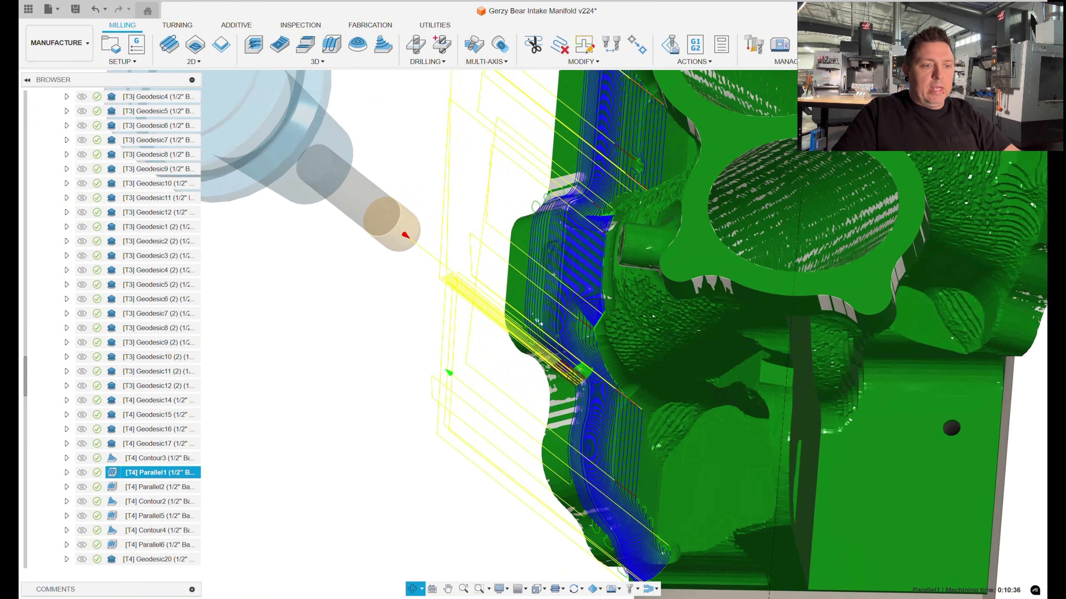
pyautogui.keyDown('shift'); pyautogui.moveTo(601, 354); pyautogui.dragTo(617, 231, button='middle'); pyautogui.keyUp('shift')
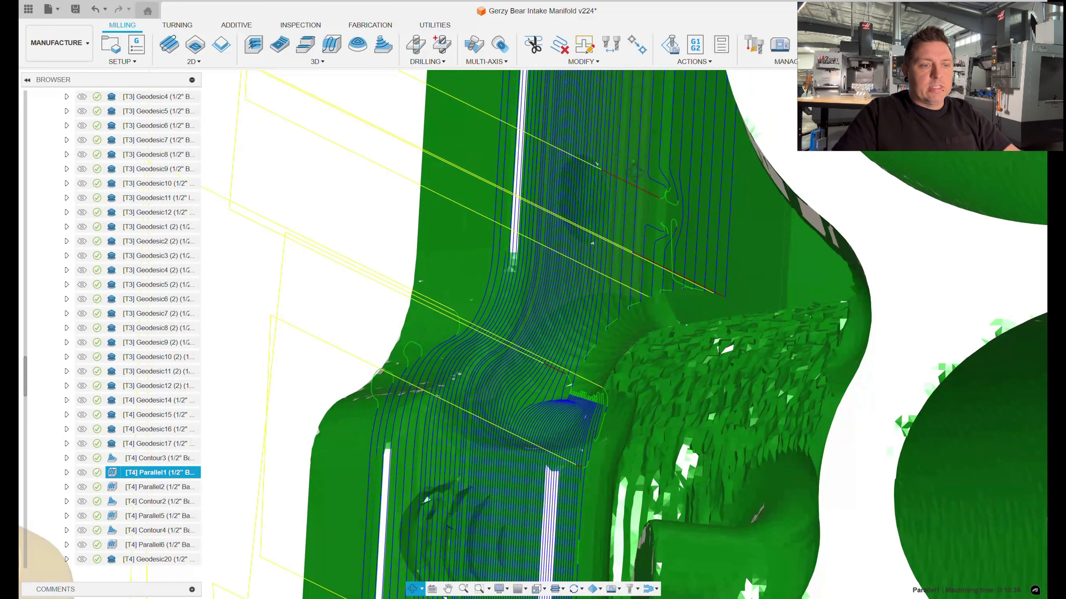
pyautogui.keyDown('shift'); pyautogui.moveTo(634, 172); pyautogui.dragTo(637, 193, button='middle'); pyautogui.keyUp('shift')
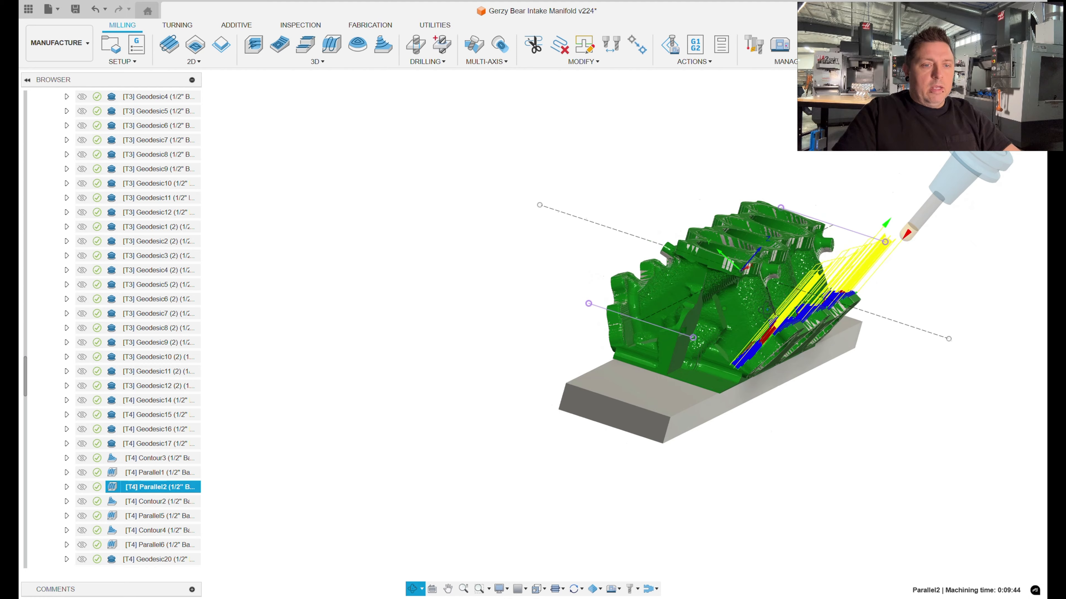
# Review the Parallel2 toolpath on the opposite lower flange, and examine Contour2's passes beneath the upper flange from below
pyautogui.keyDown('shift'); pyautogui.moveTo(751, 328); pyautogui.dragTo(705, 260, button='middle'); pyautogui.keyUp('shift')
pyautogui.keyDown('shift'); pyautogui.moveTo(655, 361); pyautogui.dragTo(746, 388, button='middle'); pyautogui.keyUp('shift')
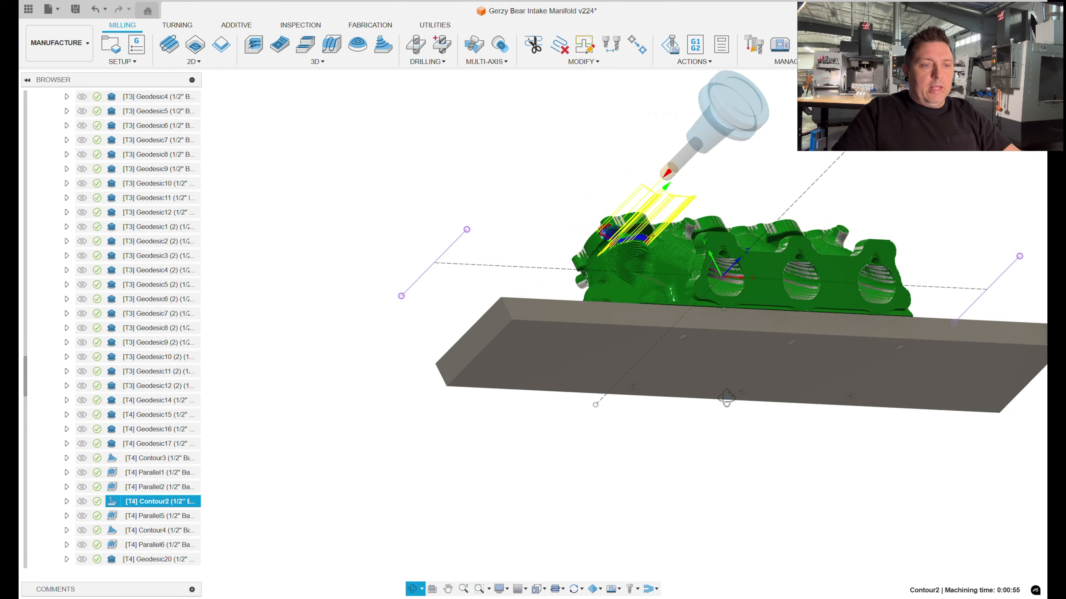
pyautogui.scroll(8, 604, 210)
pyautogui.scroll(-4, 654, 302)
pyautogui.keyDown('shift'); pyautogui.moveTo(654, 303); pyautogui.dragTo(668, 268, button='middle'); pyautogui.keyUp('shift')
pyautogui.scroll(-5, 758, 367)
pyautogui.keyDown('shift'); pyautogui.moveTo(716, 305); pyautogui.dragTo(668, 335, button='middle'); pyautogui.keyUp('shift')
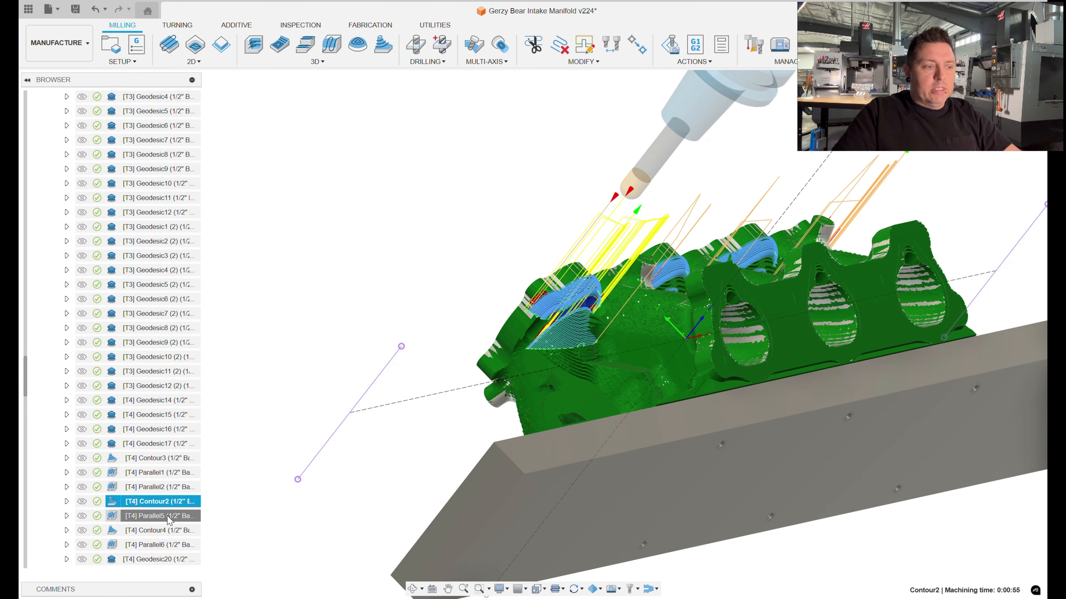
# Show the Parallel5 toolpath and examine its passes beneath the upper flange from close up
pyautogui.scroll(10, 742, 270)
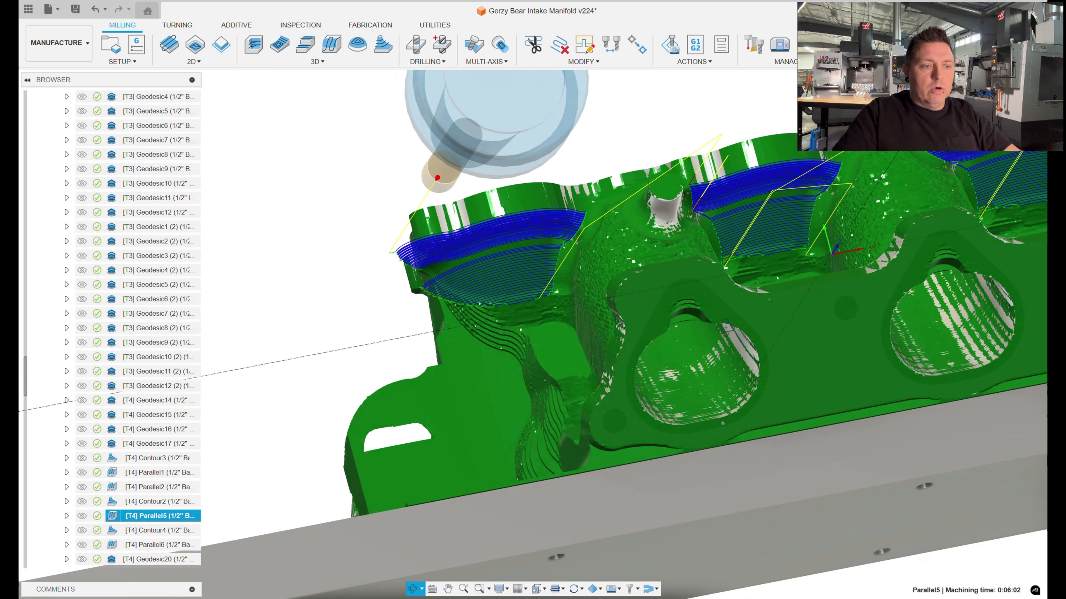
pyautogui.keyDown('shift'); pyautogui.moveTo(725, 327); pyautogui.dragTo(768, 281, button='middle'); pyautogui.keyUp('shift')
pyautogui.keyDown('shift'); pyautogui.moveTo(787, 326); pyautogui.dragTo(816, 290, button='middle'); pyautogui.keyUp('shift')
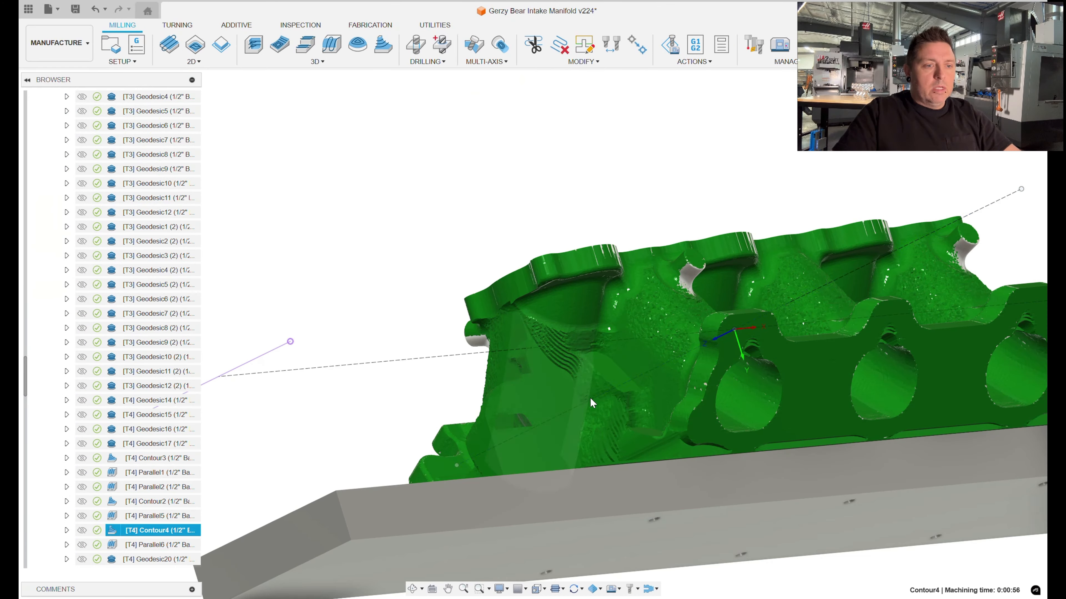
# Show the Contour4 toolpath and examine the area beneath the upper flange and its passes at the end runner
pyautogui.scroll(-3, 588, 313)
pyautogui.scroll(6, 705, 310)
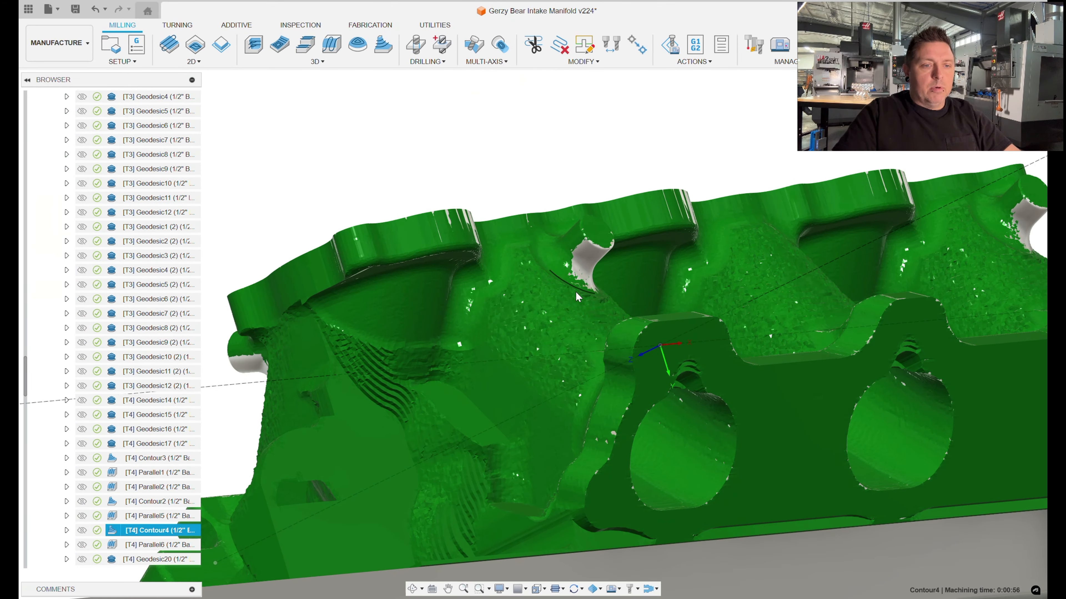
pyautogui.keyDown('shift'); pyautogui.moveTo(639, 348); pyautogui.dragTo(441, 322, button='middle'); pyautogui.keyUp('shift')
pyautogui.scroll(-2, 442, 322)
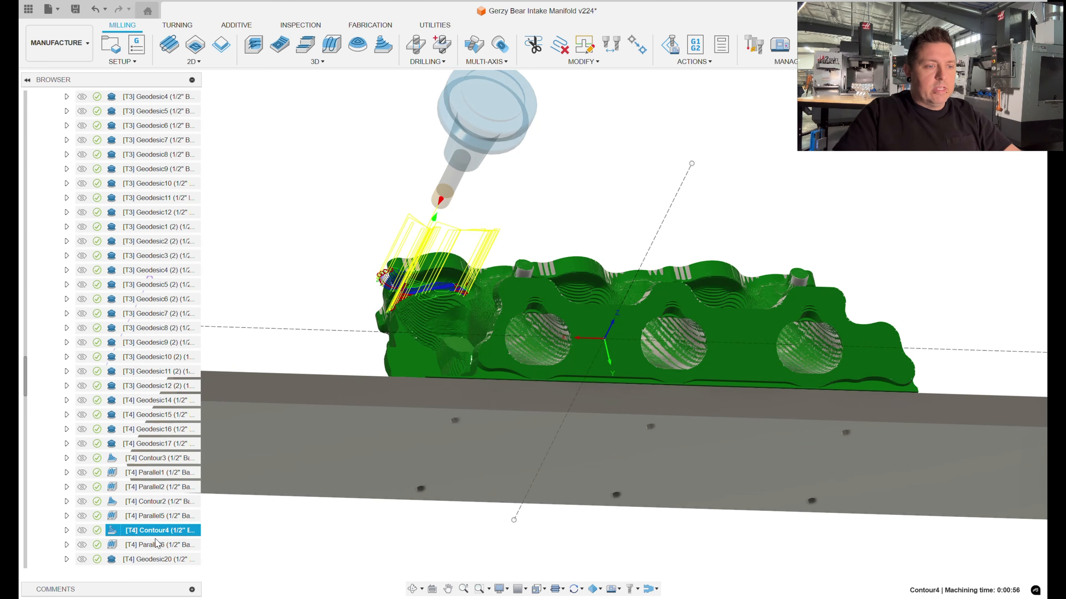
# Show the Parallel6 toolpath and examine its passes under the upper flange from above and from the side
pyautogui.click(155, 545)
pyautogui.keyDown('shift'); pyautogui.moveTo(541, 280); pyautogui.dragTo(630, 458, button='middle'); pyautogui.keyUp('shift')
pyautogui.scroll(5, 479, 277)
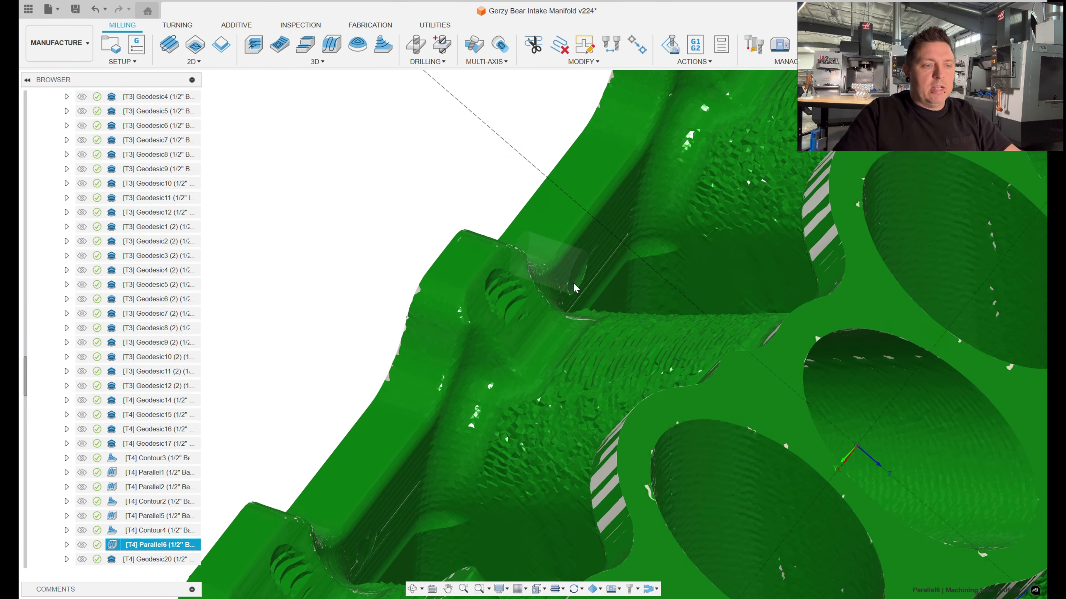
pyautogui.moveTo(586, 257)
pyautogui.keyDown('shift'); pyautogui.mouseDown(button='middle')
pyautogui.moveTo(562, 295)
pyautogui.moveTo(587, 257)
pyautogui.mouseUp(button='middle'); pyautogui.keyUp('shift')
pyautogui.scroll(-3, 608, 332)
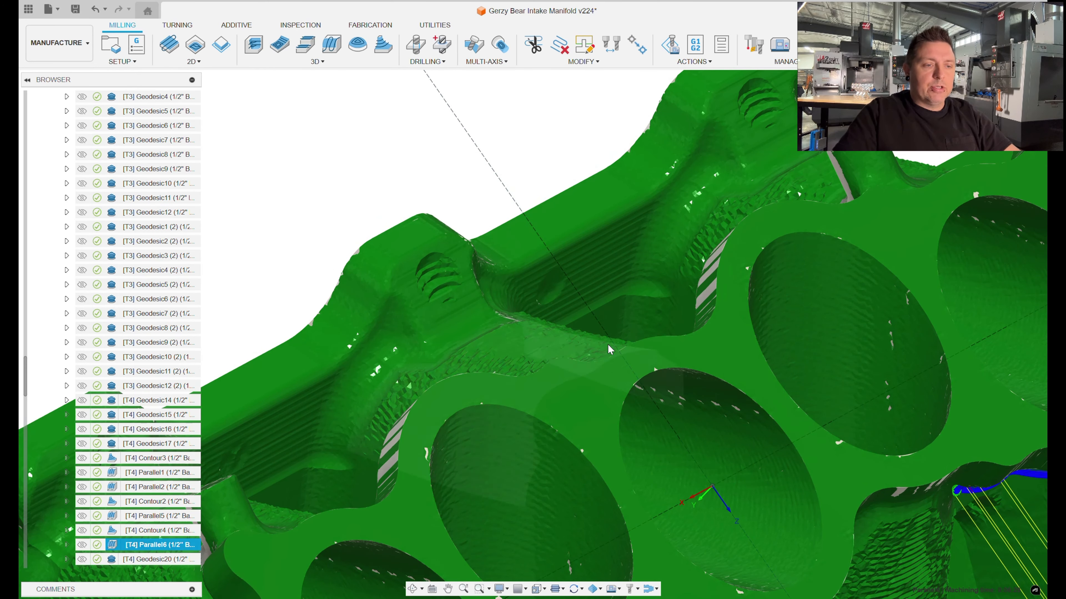
pyautogui.keyDown('shift'); pyautogui.moveTo(608, 344); pyautogui.dragTo(565, 345, button='middle'); pyautogui.keyUp('shift')
pyautogui.scroll(-3, 699, 323)
pyautogui.keyDown('shift'); pyautogui.moveTo(699, 323); pyautogui.dragTo(454, 293, button='middle'); pyautogui.keyUp('shift')
pyautogui.keyDown('shift'); pyautogui.moveTo(772, 323); pyautogui.dragTo(520, 360, button='middle'); pyautogui.keyUp('shift')
pyautogui.scroll(-5, 758, 344)
pyautogui.scroll(3, 758, 344)
pyautogui.scroll(4, 521, 360)
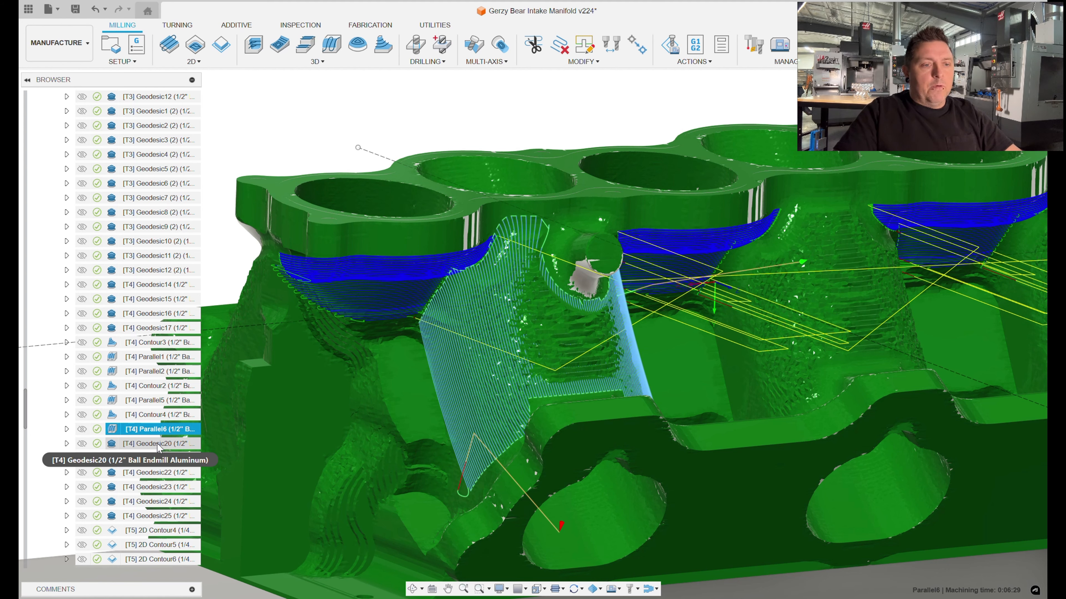
# Show the Geodesic20 toolpath and examine its lengthwise passes over the runner around the threaded boss up close
pyautogui.click(157, 443)
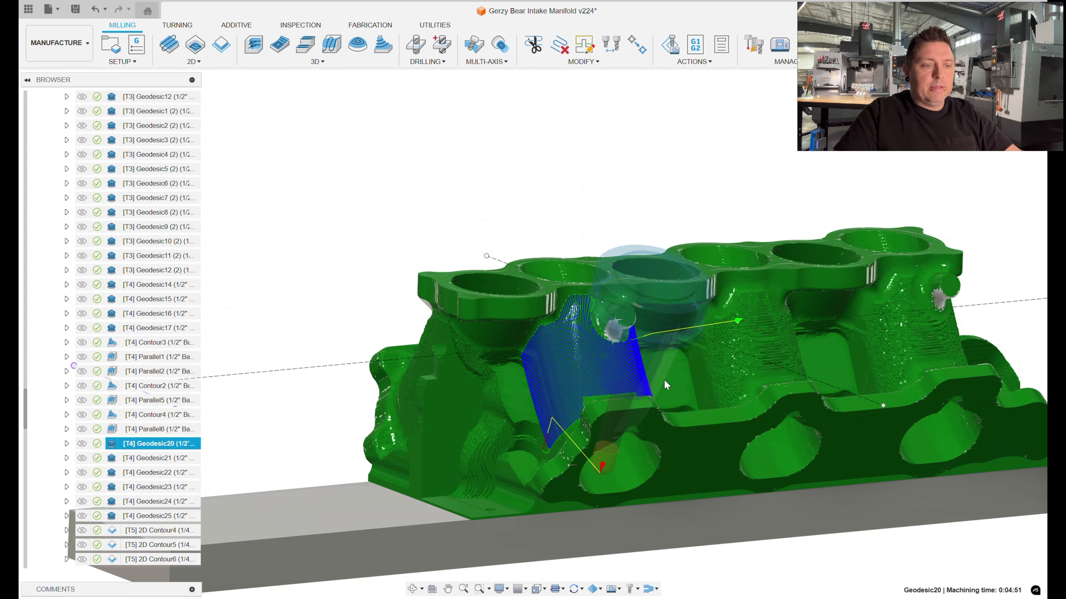
pyautogui.moveTo(697, 477)
pyautogui.keyDown('shift'); pyautogui.mouseDown(button='middle')
pyautogui.moveTo(776, 504)
pyautogui.moveTo(701, 479)
pyautogui.mouseUp(button='middle'); pyautogui.keyUp('shift')
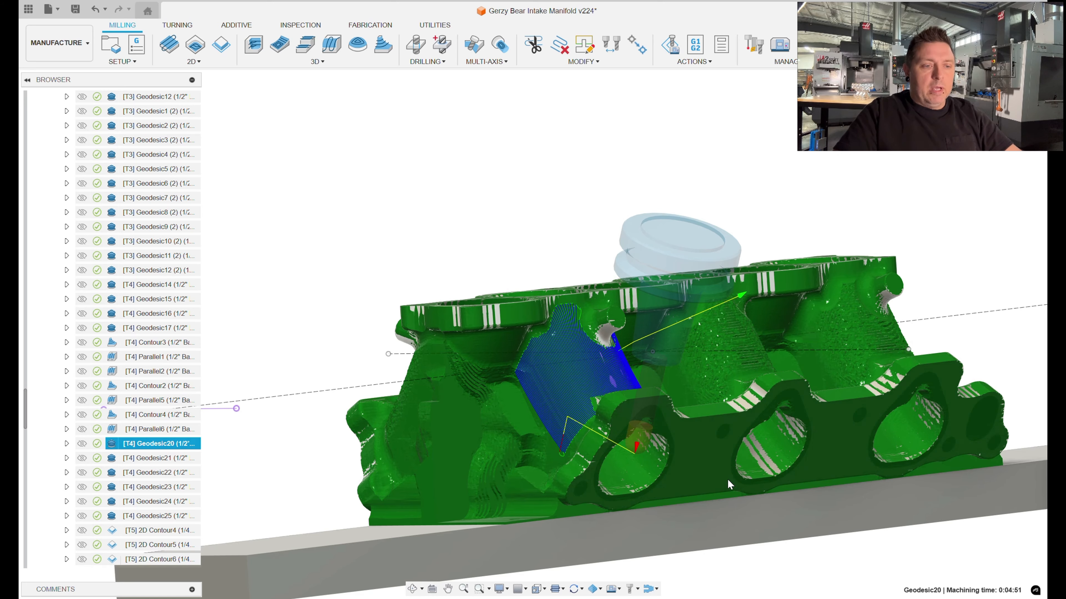
pyautogui.scroll(2, 589, 425)
pyautogui.scroll(3, 592, 363)
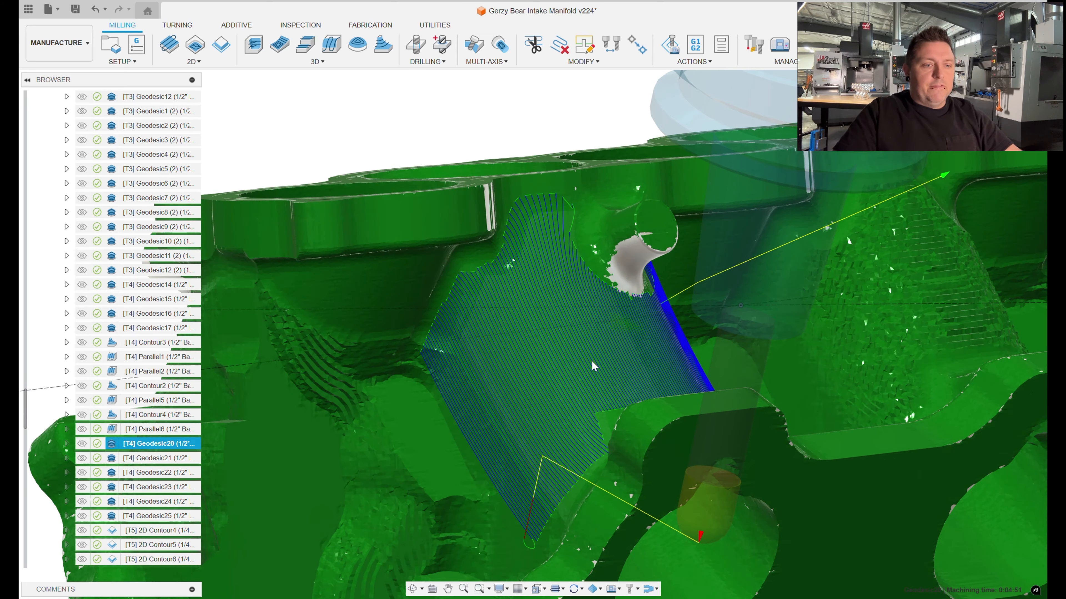
pyautogui.keyDown('shift'); pyautogui.moveTo(624, 362); pyautogui.dragTo(578, 377, button='middle'); pyautogui.keyUp('shift')
pyautogui.scroll(-4, 567, 377)
pyautogui.scroll(6, 629, 369)
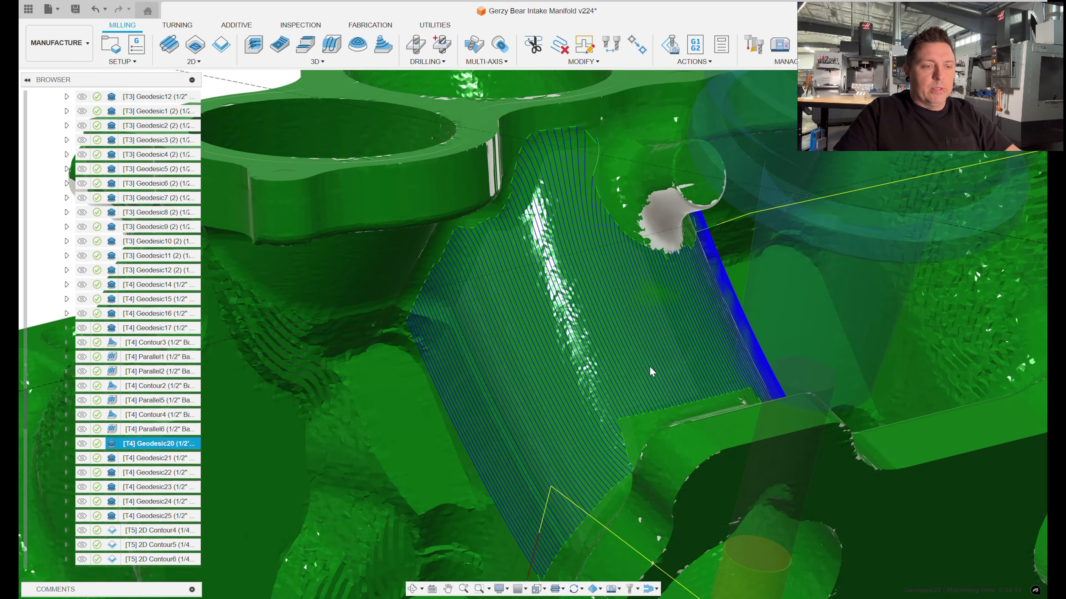
pyautogui.scroll(-9, 653, 365)
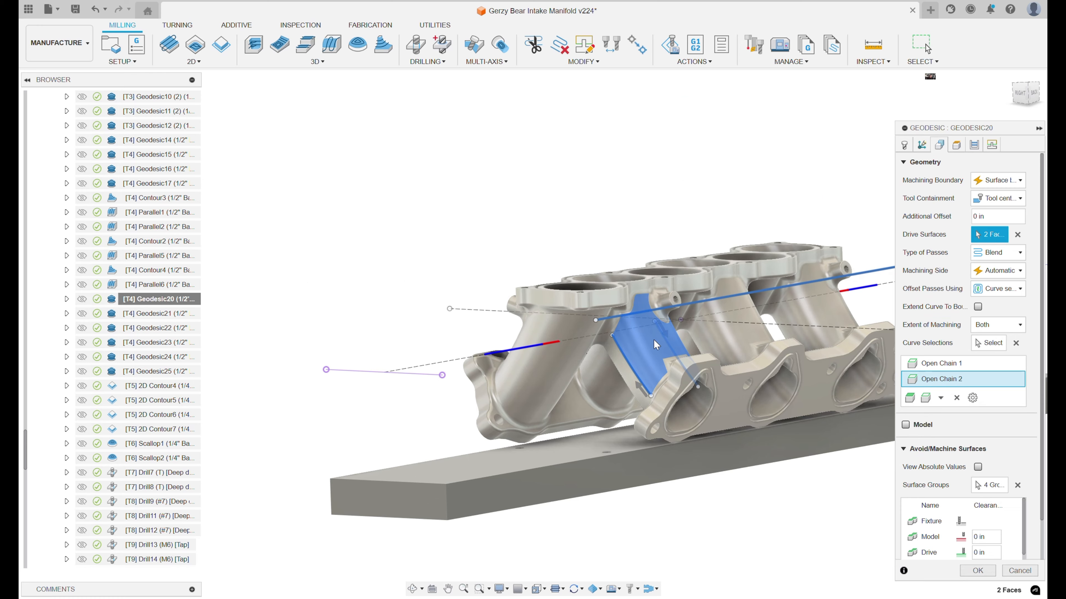
# Examine Geodesic20's two drive surfaces and the open chains guiding its blend passes along the runner
pyautogui.scroll(5, 657, 345)
pyautogui.keyDown('shift'); pyautogui.moveTo(778, 317); pyautogui.dragTo(688, 342, button='middle'); pyautogui.keyUp('shift')
pyautogui.scroll(-1, 980, 365)
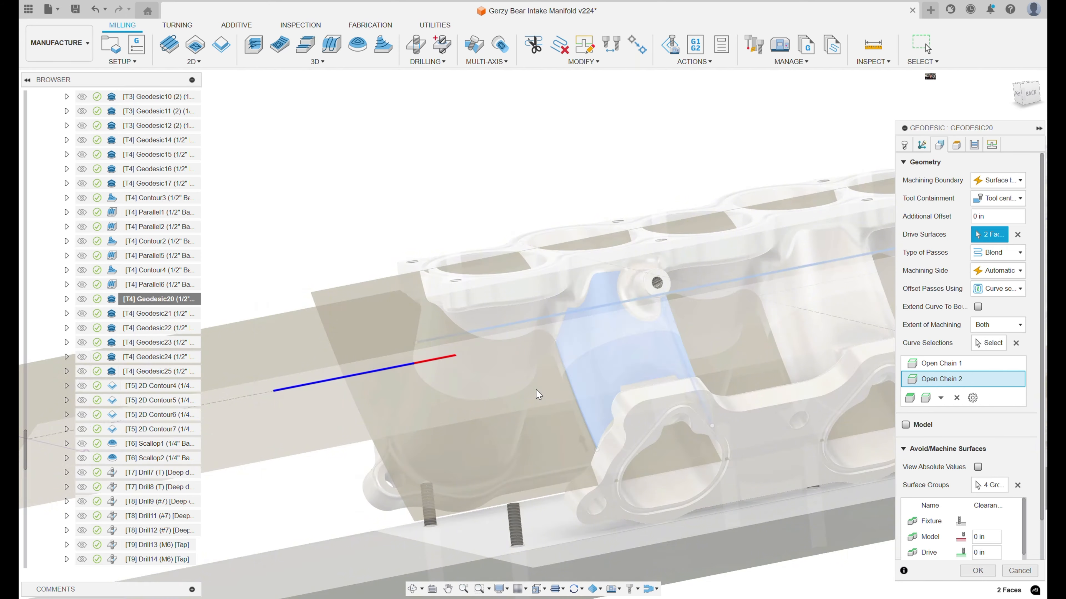
pyautogui.scroll(3, 536, 391)
pyautogui.keyDown('shift'); pyautogui.moveTo(647, 364); pyautogui.dragTo(694, 360, button='middle'); pyautogui.keyUp('shift')
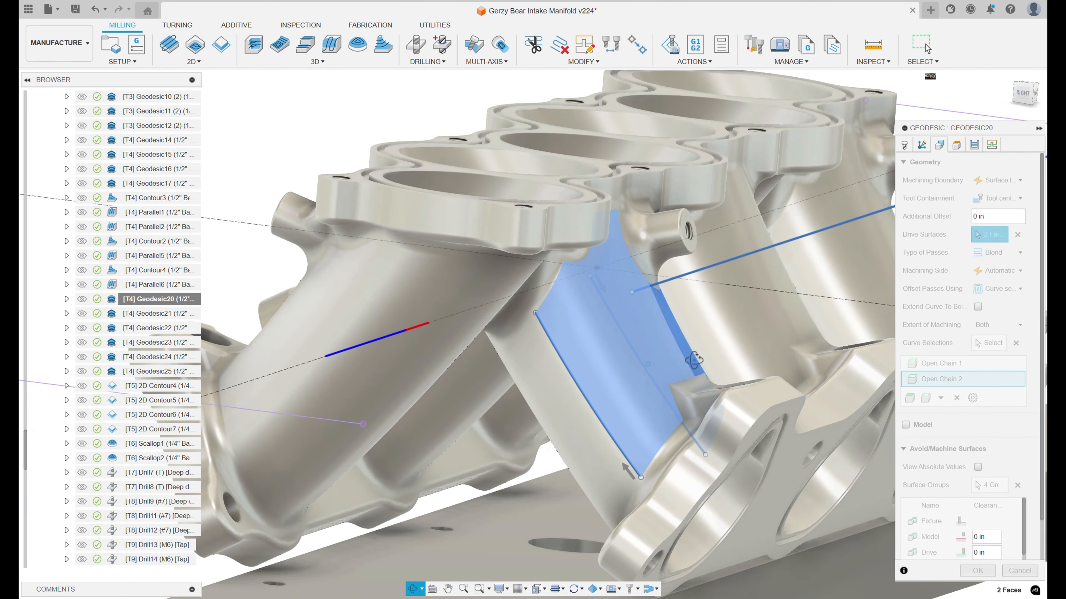
pyautogui.scroll(3, 307, 433)
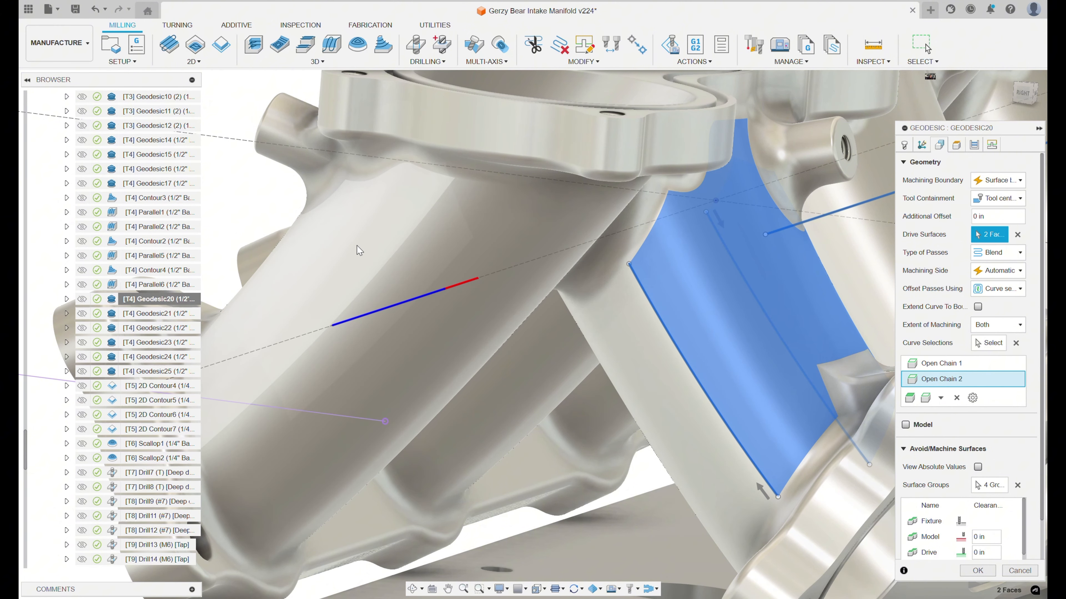
pyautogui.scroll(-5, 434, 280)
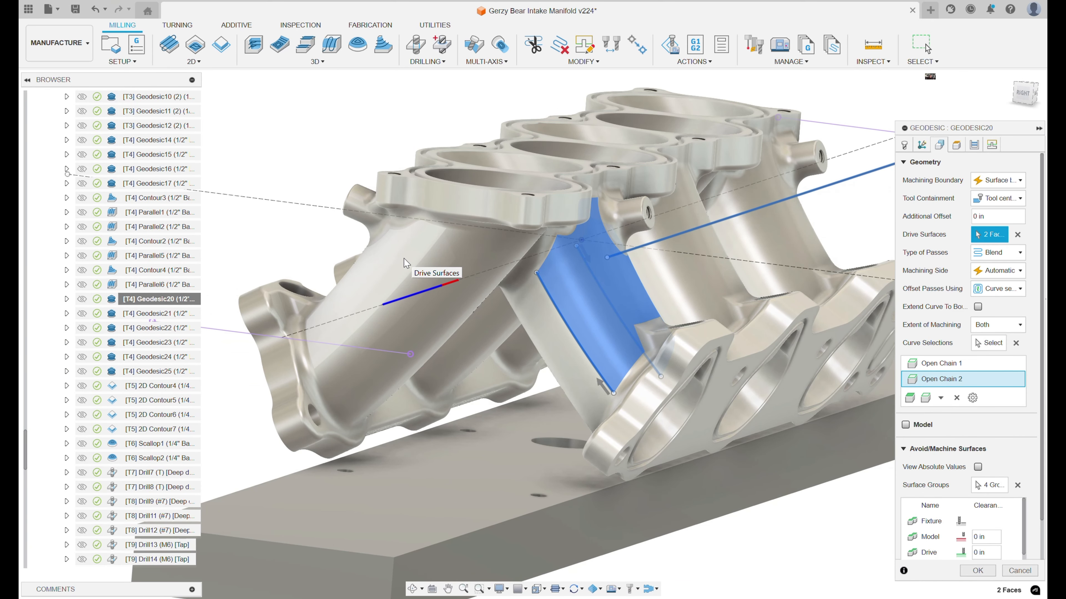
pyautogui.scroll(4, 623, 341)
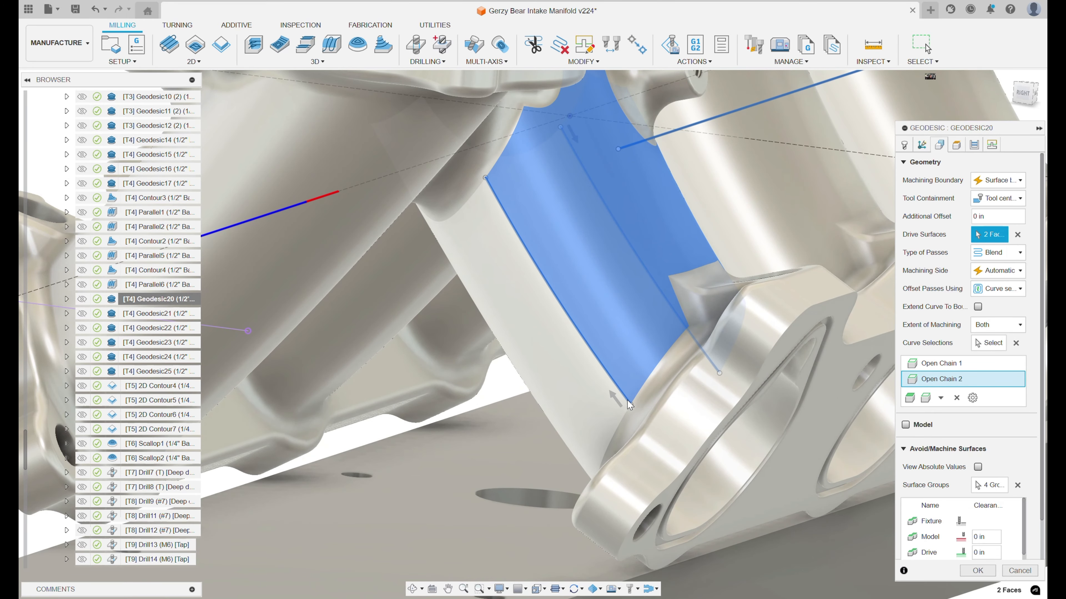
pyautogui.scroll(-4, 672, 352)
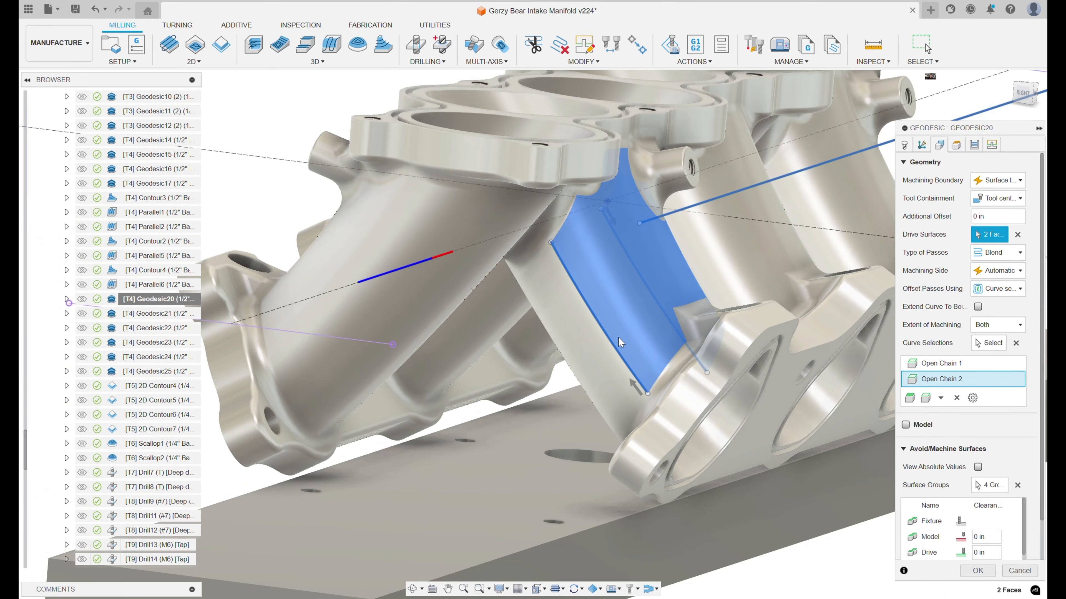
pyautogui.keyDown('shift'); pyautogui.moveTo(676, 335); pyautogui.dragTo(637, 343, button='middle'); pyautogui.keyUp('shift')
# Highlight the Fixture group in Geodesic20's avoid/machine surfaces and examine the color-coded surfaces around the runner
pyautogui.click(932, 520)
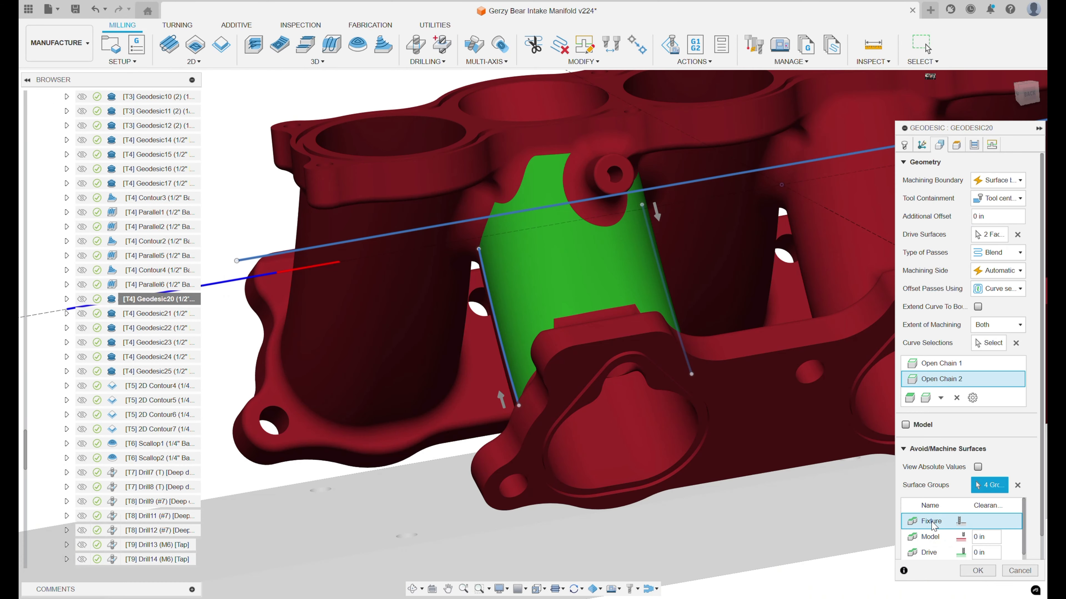
pyautogui.scroll(-2, 568, 245)
pyautogui.keyDown('shift'); pyautogui.moveTo(567, 245); pyautogui.dragTo(437, 309, button='middle'); pyautogui.keyUp('shift')
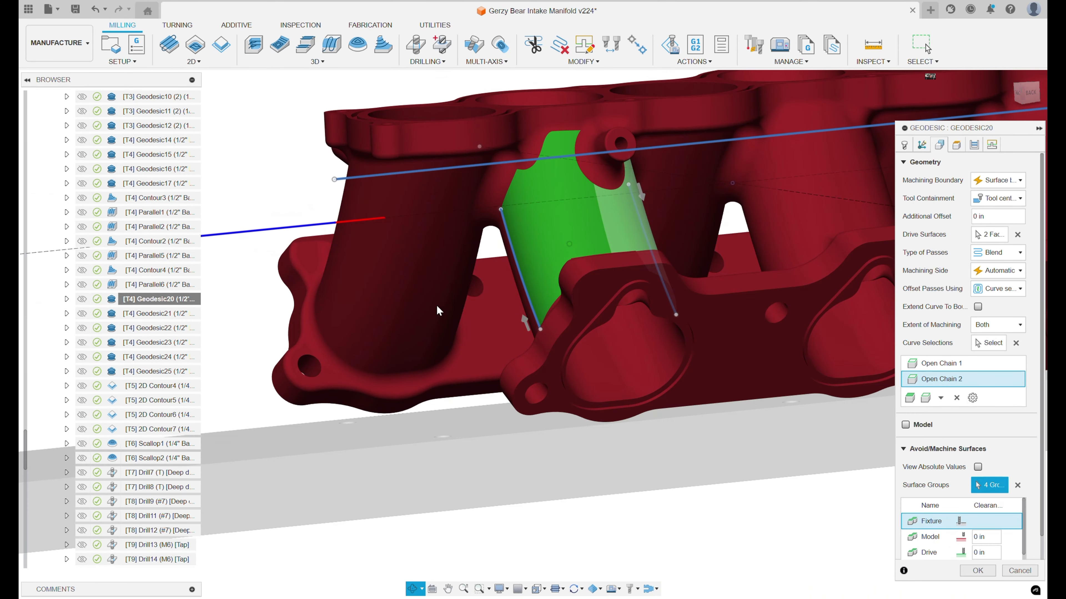
pyautogui.scroll(-4, 663, 270)
pyautogui.scroll(3, 663, 270)
pyautogui.moveTo(668, 285)
pyautogui.keyDown('shift'); pyautogui.mouseDown(button='middle')
pyautogui.moveTo(714, 319)
pyautogui.moveTo(676, 275)
pyautogui.mouseUp(button='middle'); pyautogui.keyUp('shift')
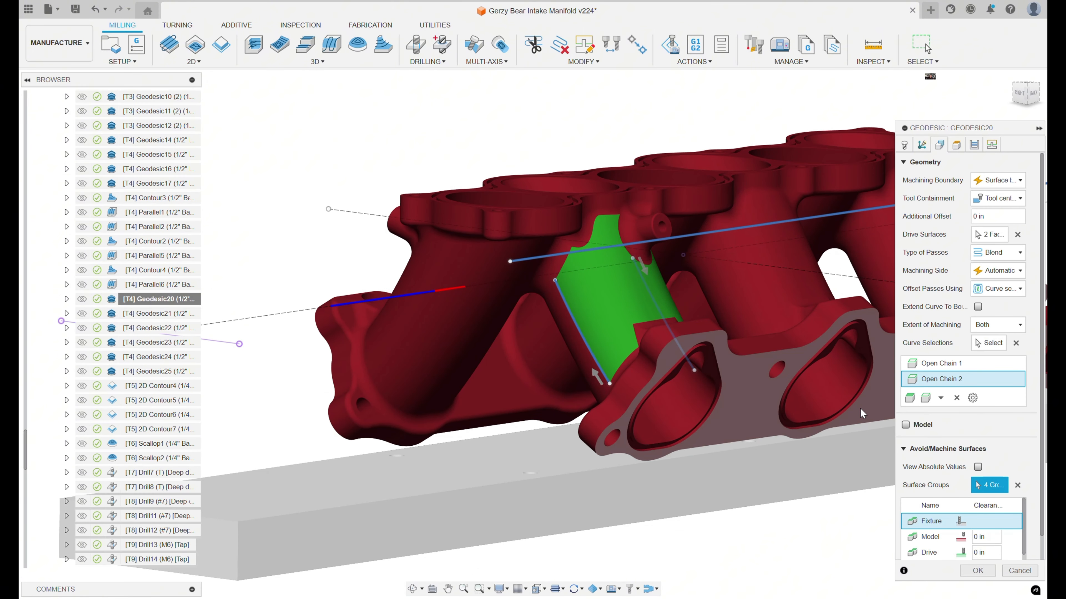
# Highlight Geodesic20's Model and Drive surface groups and inspect the drive surfaces and guide line from the manifold's end
pyautogui.click(927, 537)
pyautogui.click(930, 553)
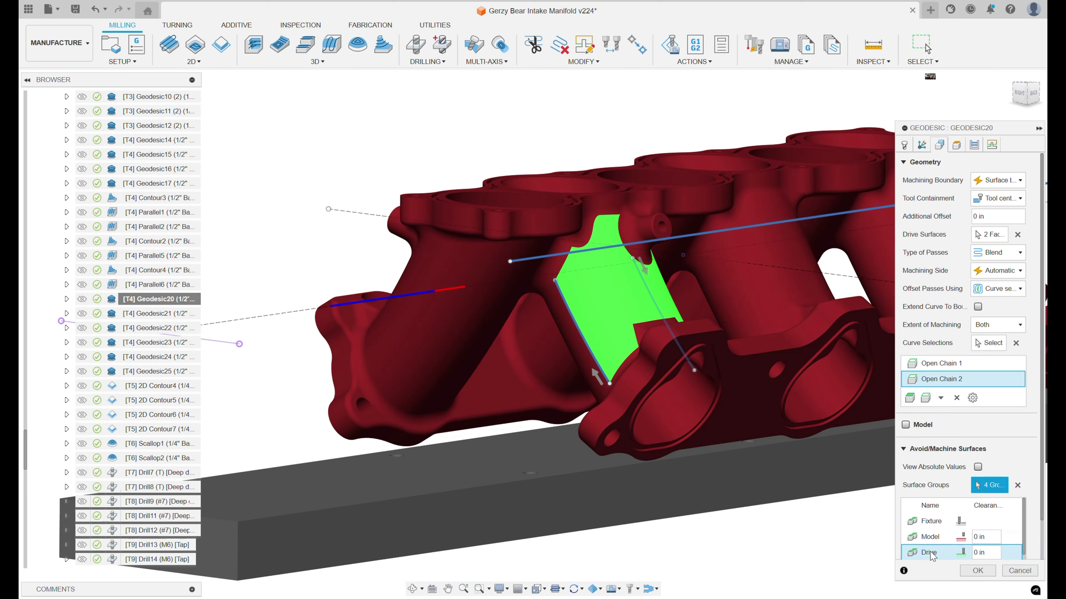
pyautogui.scroll(-2, 663, 269)
pyautogui.scroll(4, 623, 281)
pyautogui.keyDown('shift'); pyautogui.moveTo(623, 281); pyautogui.dragTo(567, 323, button='middle'); pyautogui.keyUp('shift')
pyautogui.scroll(-3, 567, 324)
pyautogui.scroll(-5, 648, 366)
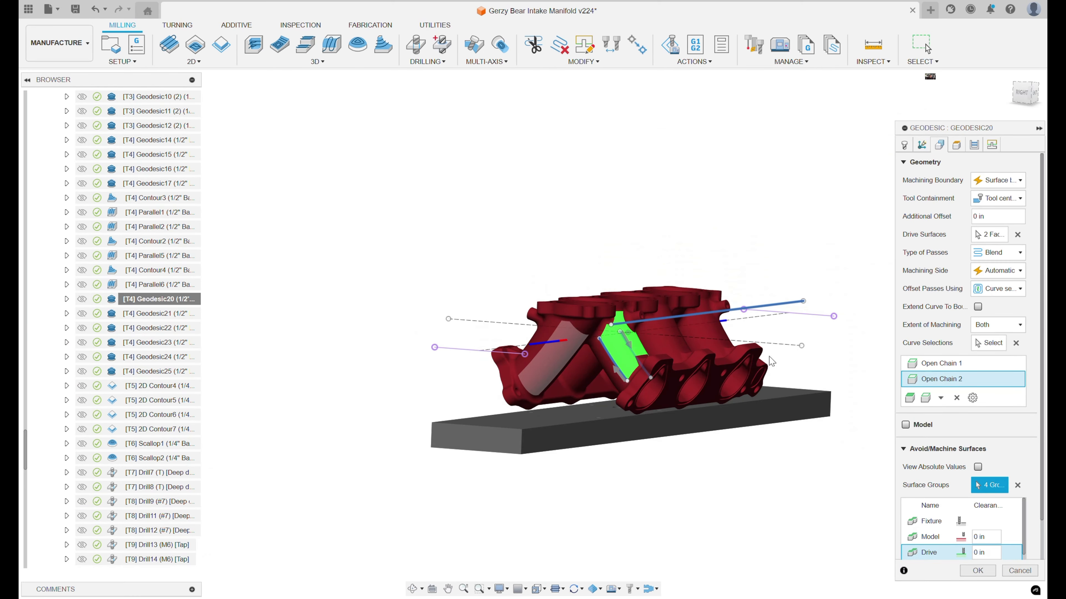
pyautogui.keyDown('shift'); pyautogui.moveTo(674, 363); pyautogui.dragTo(800, 356, button='middle'); pyautogui.keyUp('shift')
pyautogui.scroll(4, 796, 359)
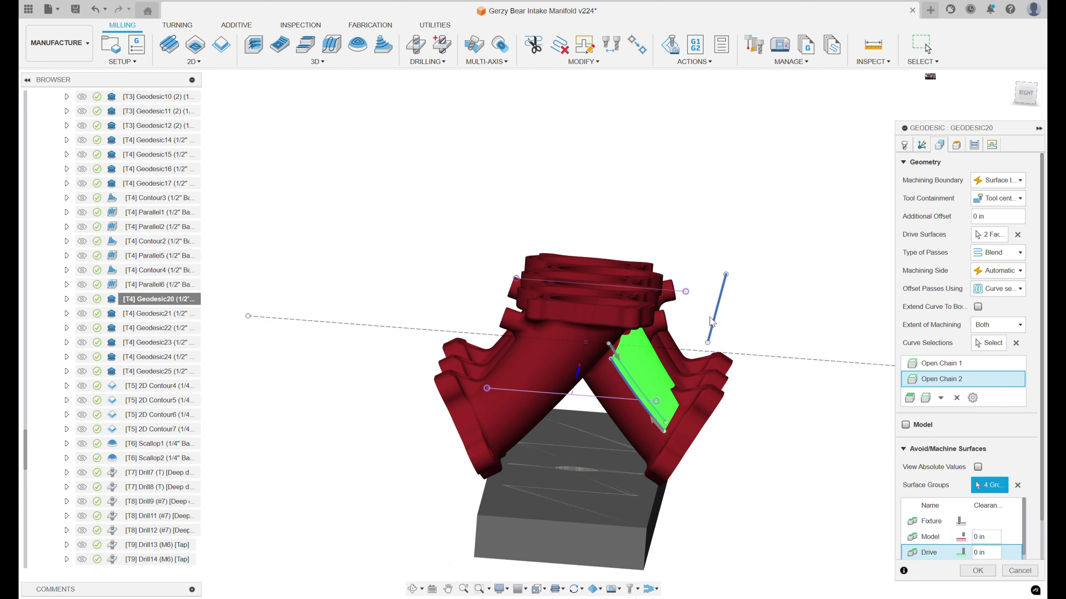
# Review Geodesic20's 4-axis tool axis settings and the sketch line that serves as its guiding curve
pyautogui.click(922, 145)
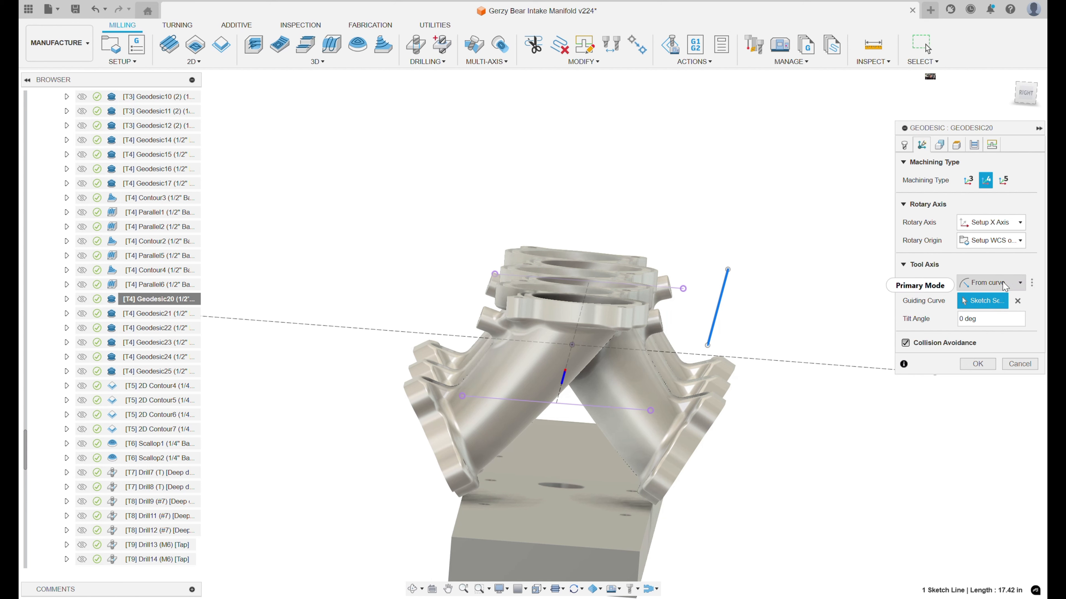
pyautogui.keyDown('shift'); pyautogui.moveTo(786, 337); pyautogui.dragTo(739, 322, button='middle'); pyautogui.keyUp('shift')
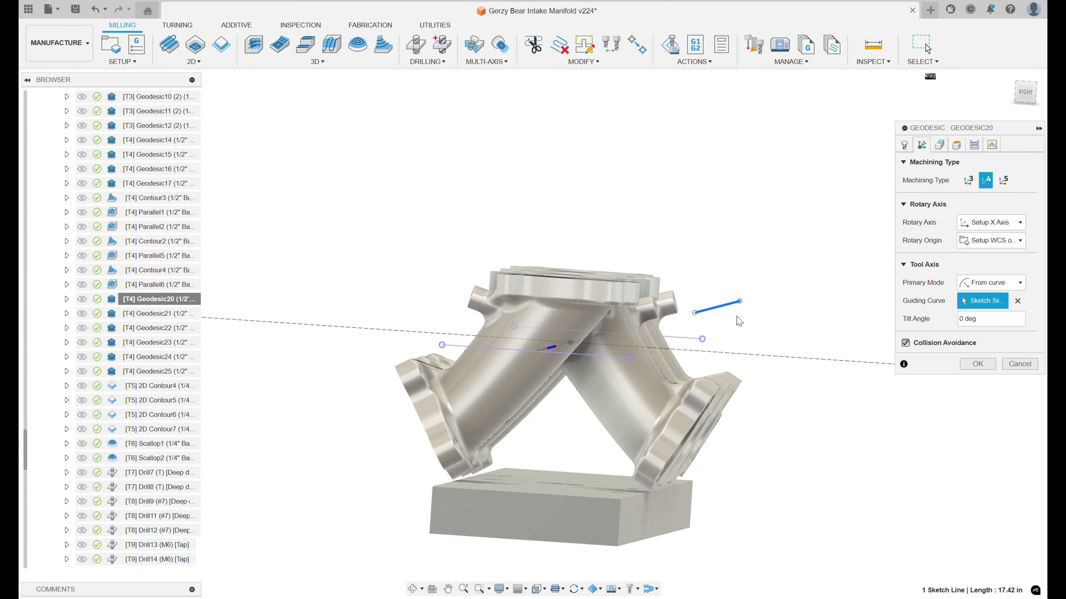
pyautogui.keyDown('shift'); pyautogui.moveTo(895, 390); pyautogui.dragTo(700, 367, button='middle'); pyautogui.keyUp('shift')
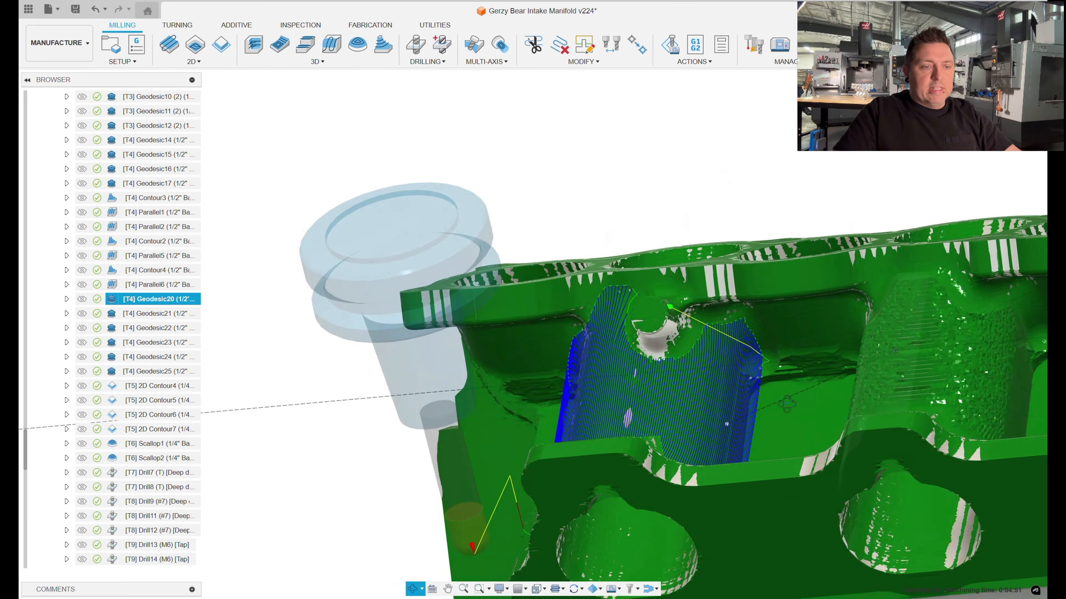
# Review Geodesic20's finishing passes around the runner again, and check the finished runners at Geodesic25
pyautogui.keyDown('shift'); pyautogui.moveTo(767, 410); pyautogui.dragTo(822, 424, button='middle'); pyautogui.keyUp('shift')
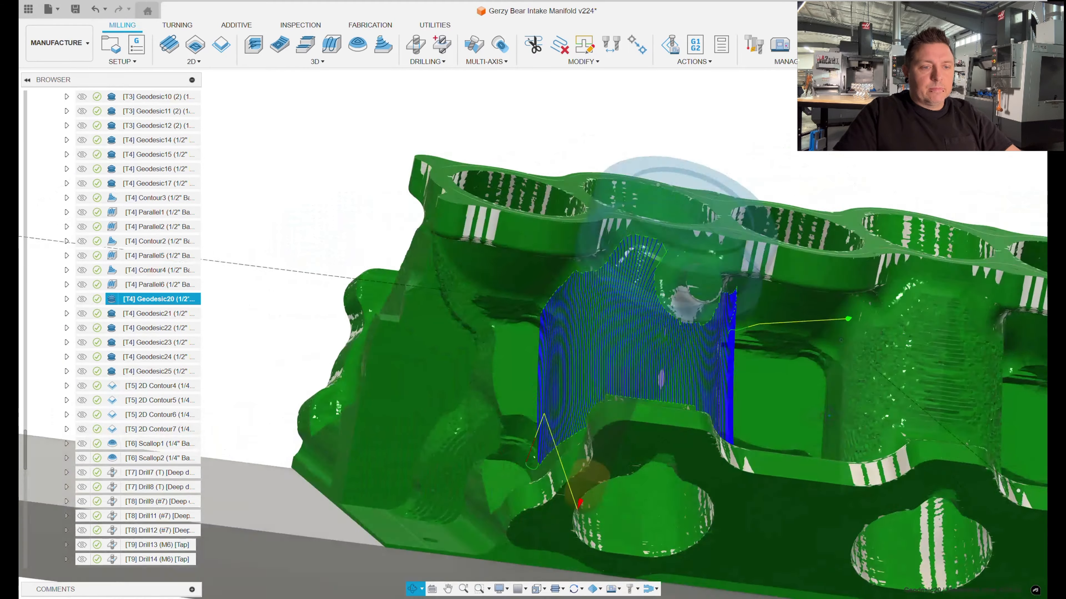
pyautogui.moveTo(788, 416)
pyautogui.keyDown('shift'); pyautogui.mouseDown(button='middle')
pyautogui.moveTo(775, 406)
pyautogui.moveTo(797, 420)
pyautogui.moveTo(780, 416)
pyautogui.moveTo(767, 438)
pyautogui.moveTo(768, 483)
pyautogui.moveTo(777, 415)
pyautogui.mouseUp(button='middle'); pyautogui.keyUp('shift')
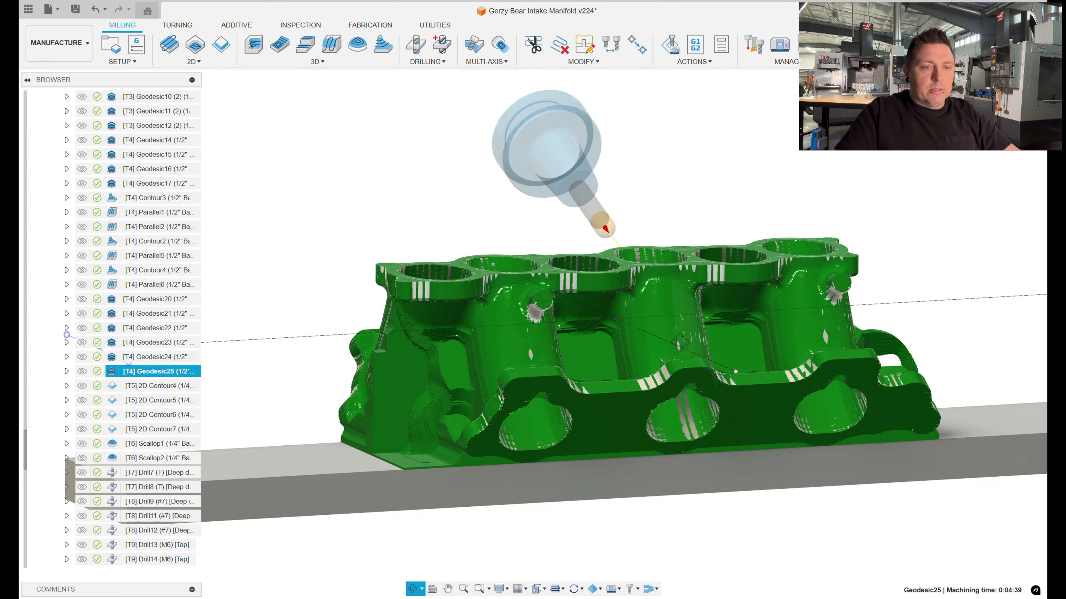
pyautogui.keyDown('shift'); pyautogui.moveTo(736, 371); pyautogui.dragTo(741, 403, button='middle'); pyautogui.keyUp('shift')
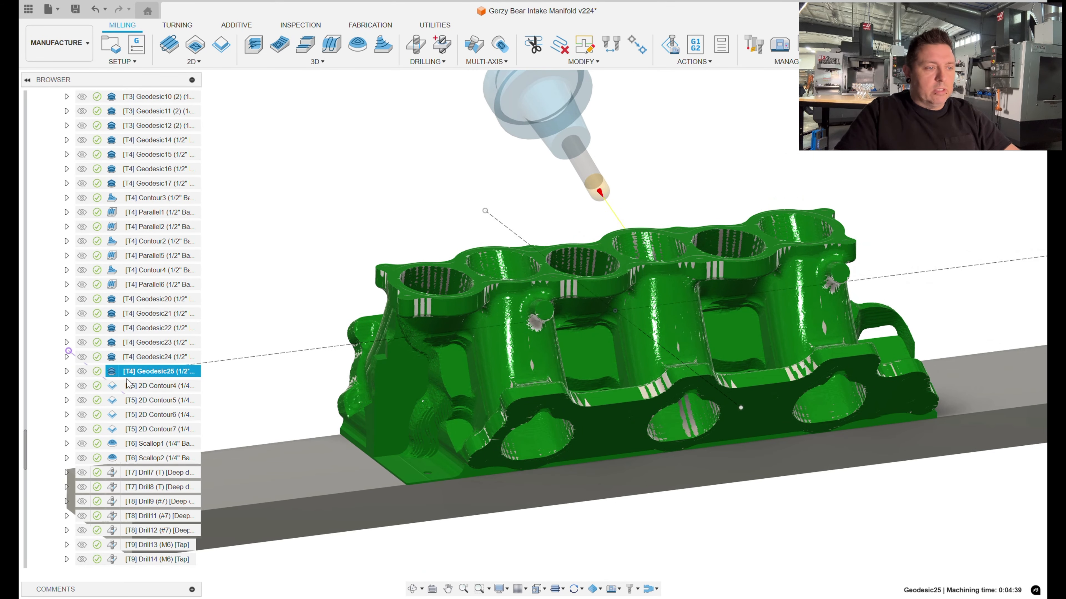
# Review the 2D Contour4 and 2D Contour6 toolpaths at the bolt-hole positions on both lower flanges
pyautogui.keyDown('shift'); pyautogui.moveTo(357, 414); pyautogui.dragTo(511, 260, button='middle'); pyautogui.keyUp('shift')
pyautogui.scroll(3, 364, 364)
pyautogui.moveTo(216, 317); pyautogui.dragTo(706, 371, button='middle')
pyautogui.scroll(-3, 707, 371)
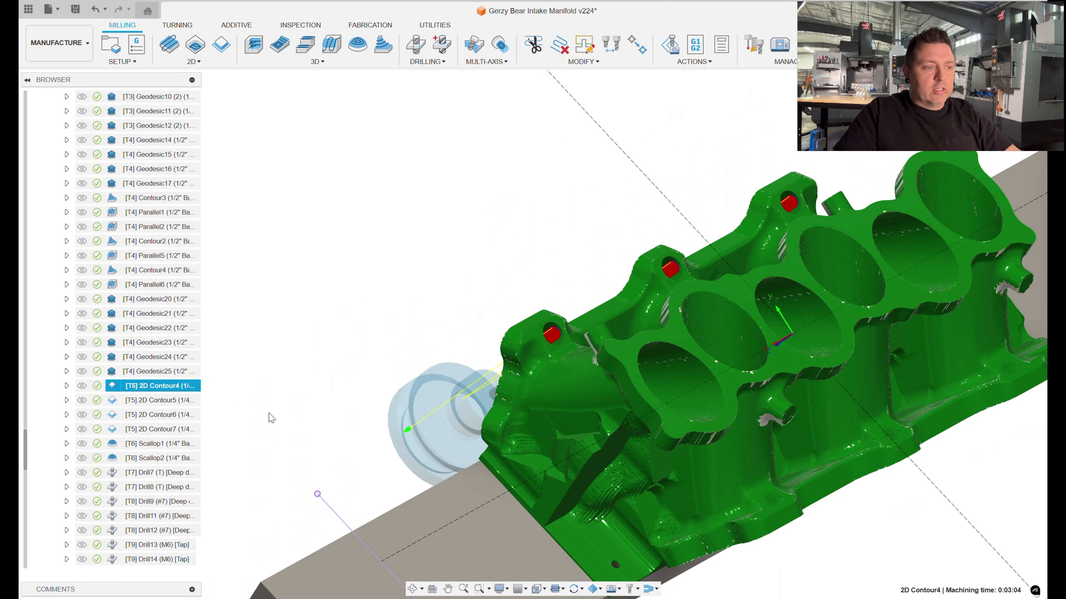
pyautogui.click(166, 414)
pyautogui.scroll(-3, 314, 440)
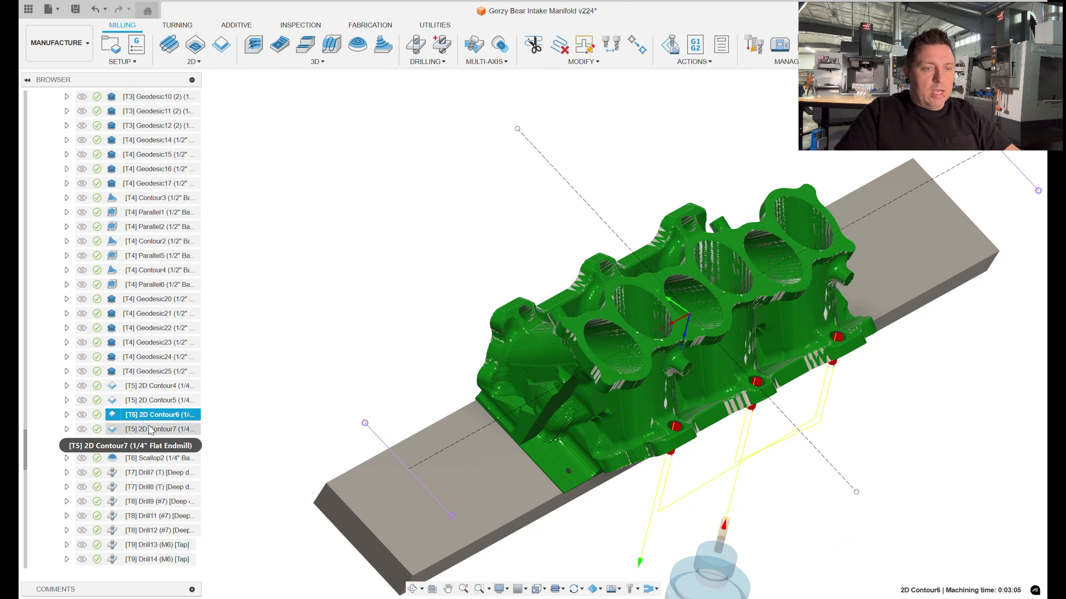
# Show the Scallop1 toolpath and examine its passes at the notches above the lower flange's port openings
pyautogui.click(161, 443)
pyautogui.scroll(5, 552, 433)
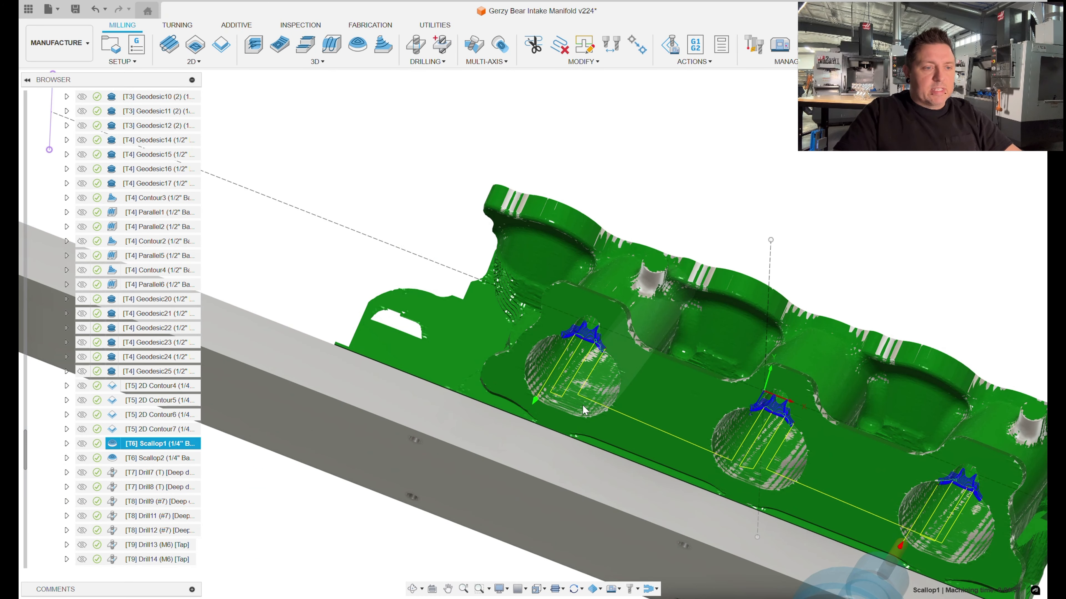
pyautogui.keyDown('shift'); pyautogui.moveTo(577, 403); pyautogui.dragTo(638, 384, button='middle'); pyautogui.keyUp('shift')
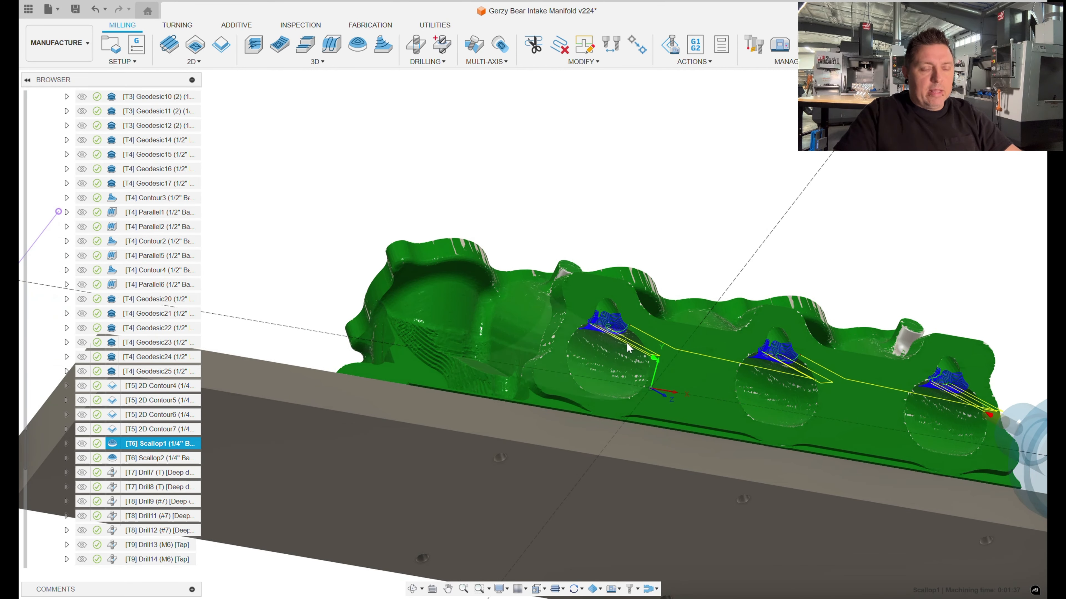
pyautogui.keyDown('shift'); pyautogui.moveTo(738, 379); pyautogui.dragTo(709, 353, button='middle'); pyautogui.keyUp('shift')
pyautogui.scroll(10, 581, 325)
pyautogui.keyDown('shift'); pyautogui.moveTo(656, 406); pyautogui.dragTo(620, 424, button='middle'); pyautogui.keyUp('shift')
# Show the Drill7 toolpath and view its drilling positions along the lower flange
pyautogui.scroll(-4, 644, 404)
pyautogui.scroll(-4, 629, 400)
pyautogui.keyDown('shift'); pyautogui.moveTo(634, 436); pyautogui.dragTo(609, 471, button='middle'); pyautogui.keyUp('shift')
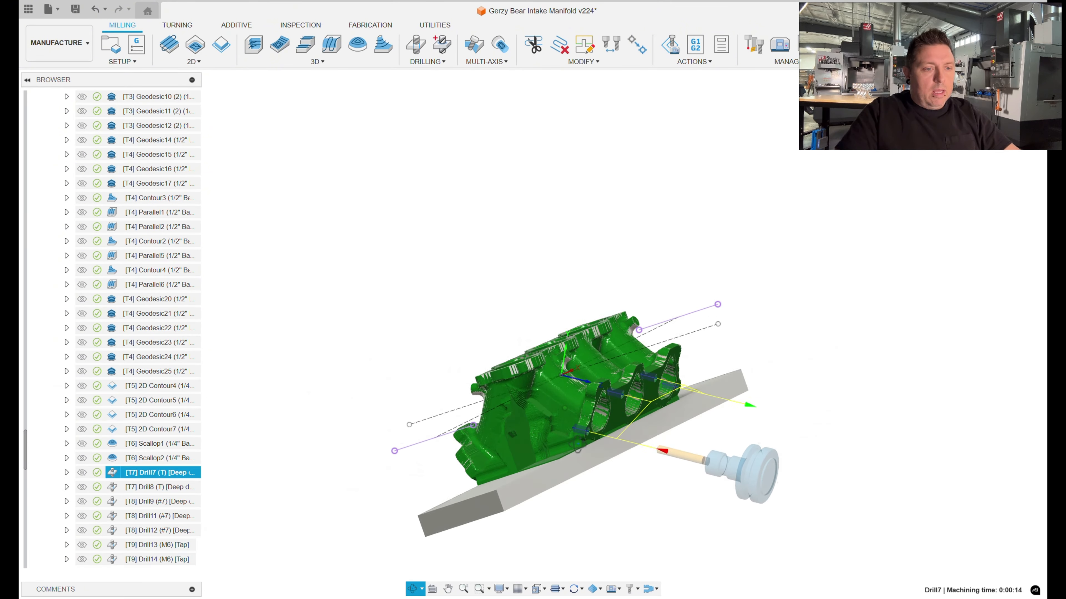
# Review the Drill9, Drill11 and Drill12 toolpaths at the #7 hole positions on the upper flange and the side bosses
pyautogui.scroll(3, 614, 442)
pyautogui.scroll(3, 614, 442)
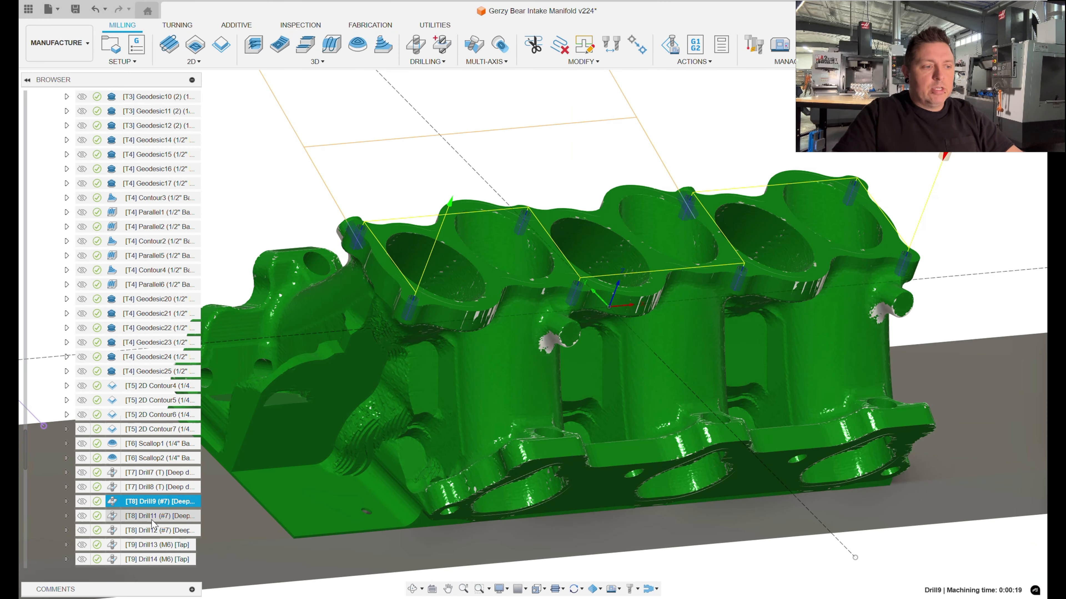
pyautogui.click(159, 517)
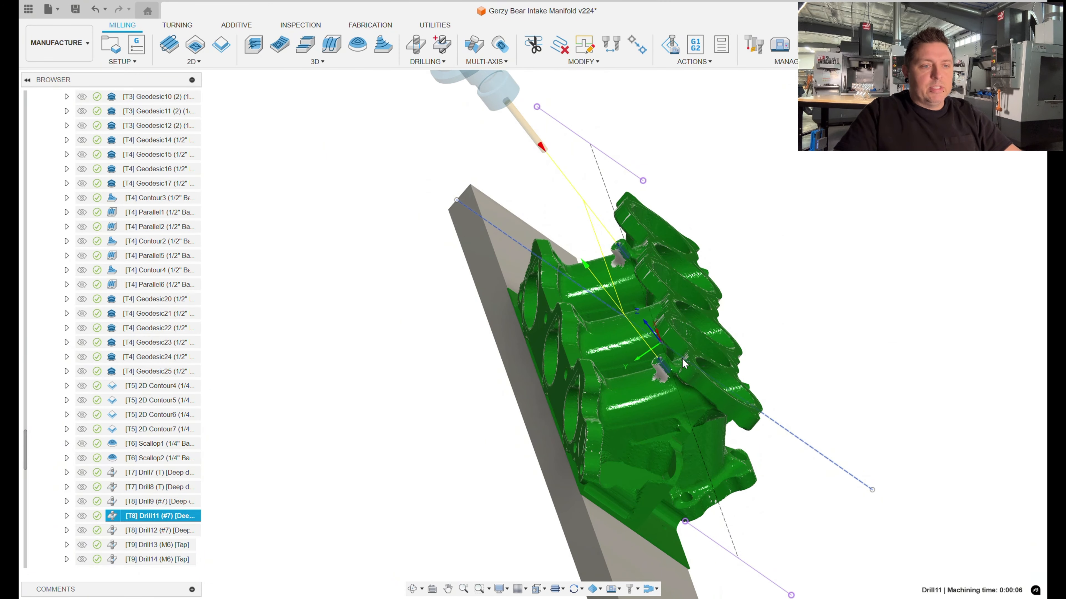
pyautogui.keyDown('shift'); pyautogui.moveTo(682, 358); pyautogui.dragTo(718, 407, button='middle'); pyautogui.keyUp('shift')
pyautogui.scroll(3, 706, 385)
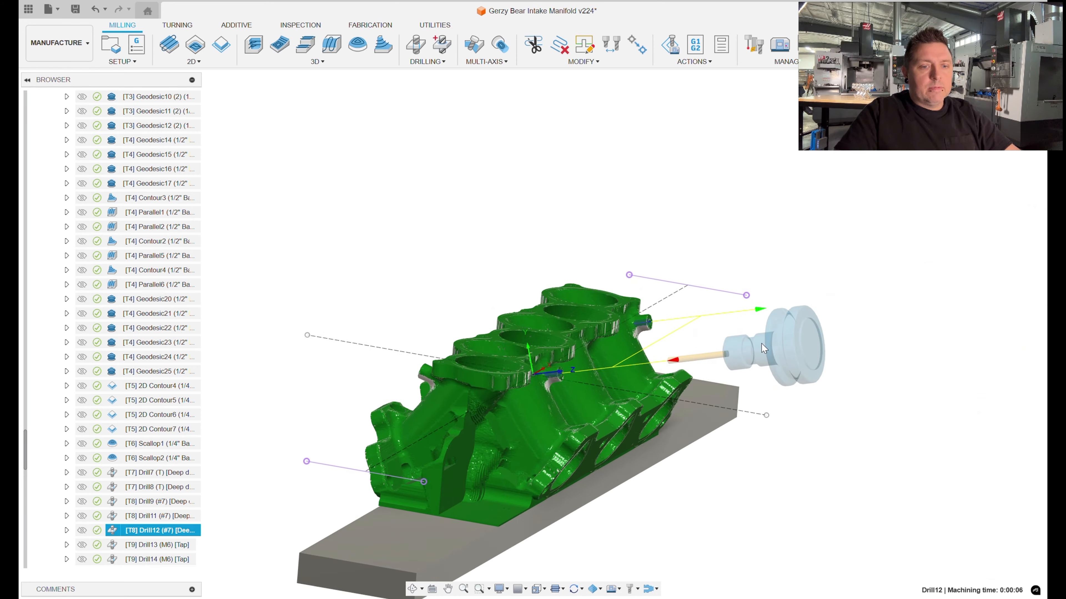
# Show the Drill13 M6 tapping toolpath and view its hole positions along the upper flange
pyautogui.click(147, 545)
pyautogui.scroll(-3, 681, 305)
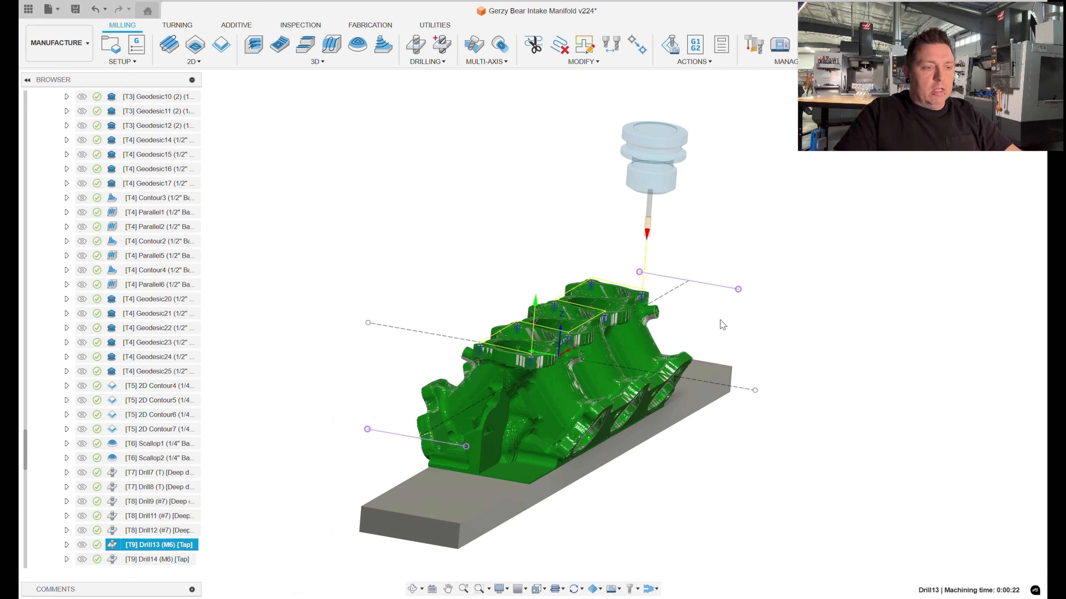
pyautogui.scroll(4, 456, 376)
pyautogui.scroll(-2, 285, 375)
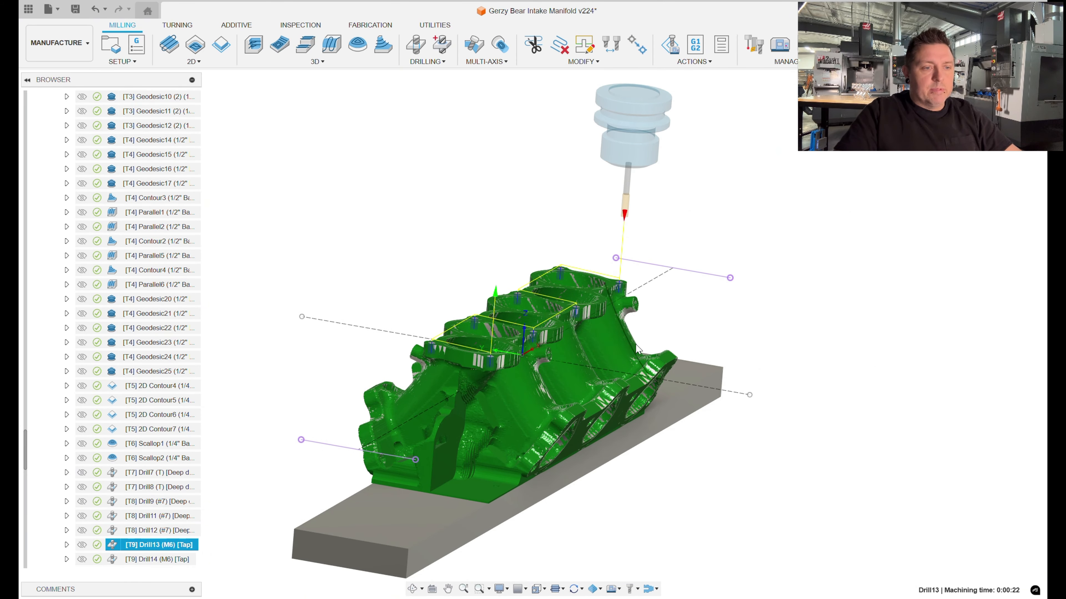
pyautogui.keyDown('shift'); pyautogui.moveTo(636, 349); pyautogui.dragTo(503, 378, button='middle'); pyautogui.keyUp('shift')
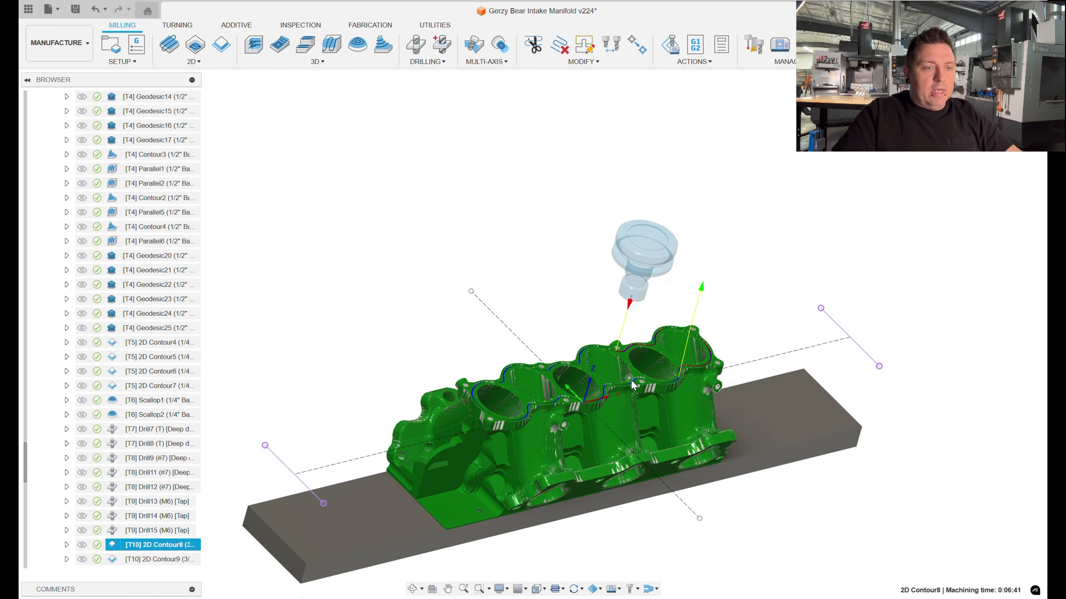
# Examine the 2D Contour8 toolpath along the groove surrounding the upper flange's six port openings
pyautogui.scroll(5, 631, 379)
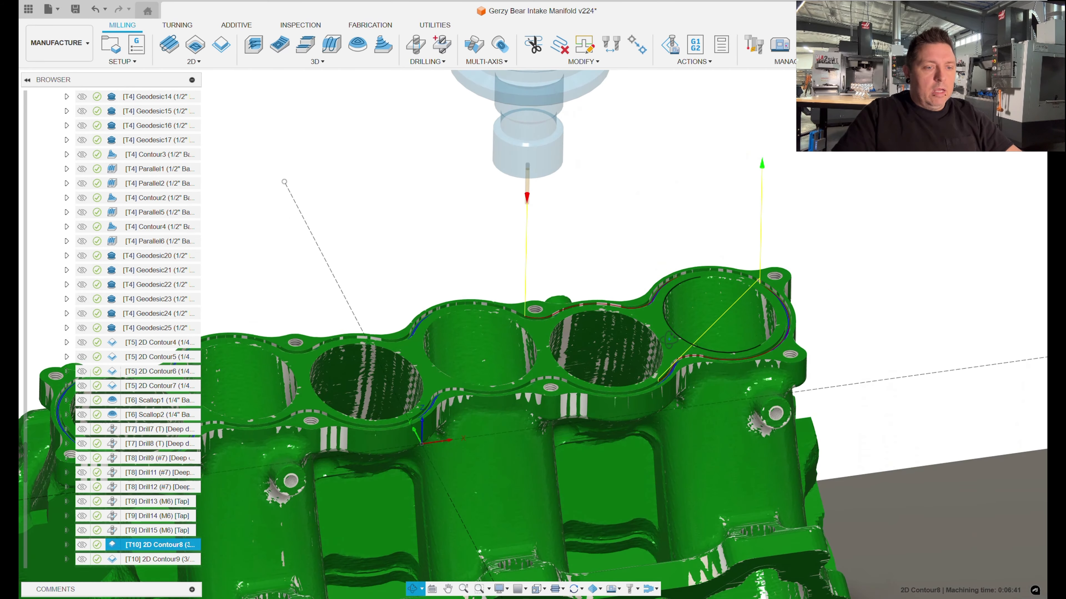
pyautogui.keyDown('shift'); pyautogui.moveTo(669, 340); pyautogui.dragTo(725, 347, button='middle'); pyautogui.keyUp('shift')
pyautogui.scroll(-3, 724, 347)
pyautogui.scroll(5, 590, 381)
pyautogui.keyDown('shift'); pyautogui.moveTo(654, 400); pyautogui.dragTo(623, 388, button='middle'); pyautogui.keyUp('shift')
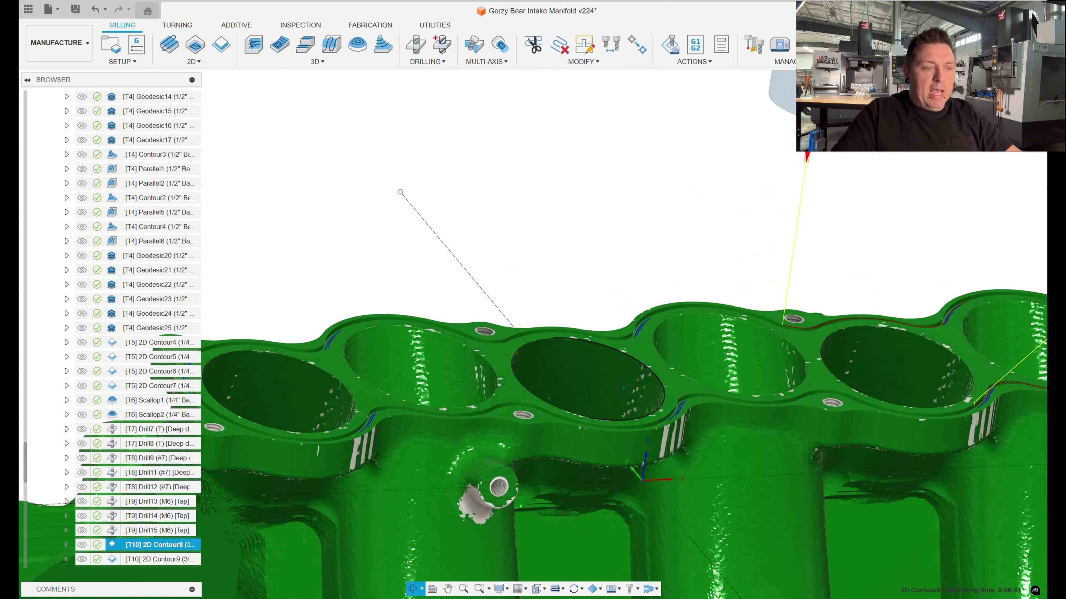
pyautogui.scroll(-3, 668, 398)
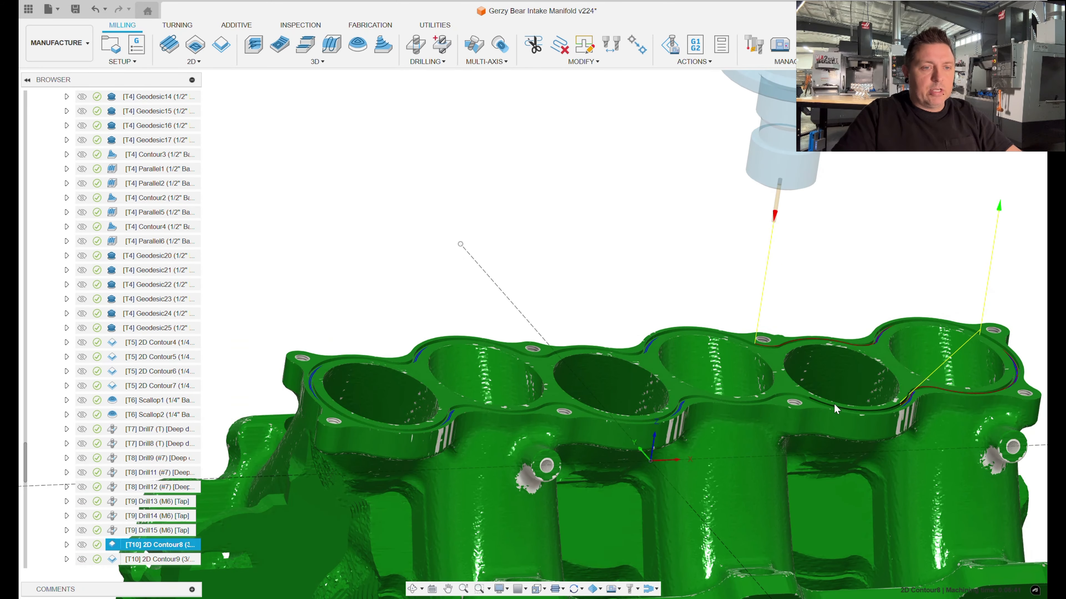
pyautogui.keyDown('shift'); pyautogui.moveTo(835, 409); pyautogui.dragTo(703, 382, button='middle'); pyautogui.keyUp('shift')
pyautogui.scroll(-4, 618, 330)
pyautogui.scroll(5, 758, 401)
pyautogui.scroll(-4, 778, 386)
pyautogui.scroll(6, 523, 314)
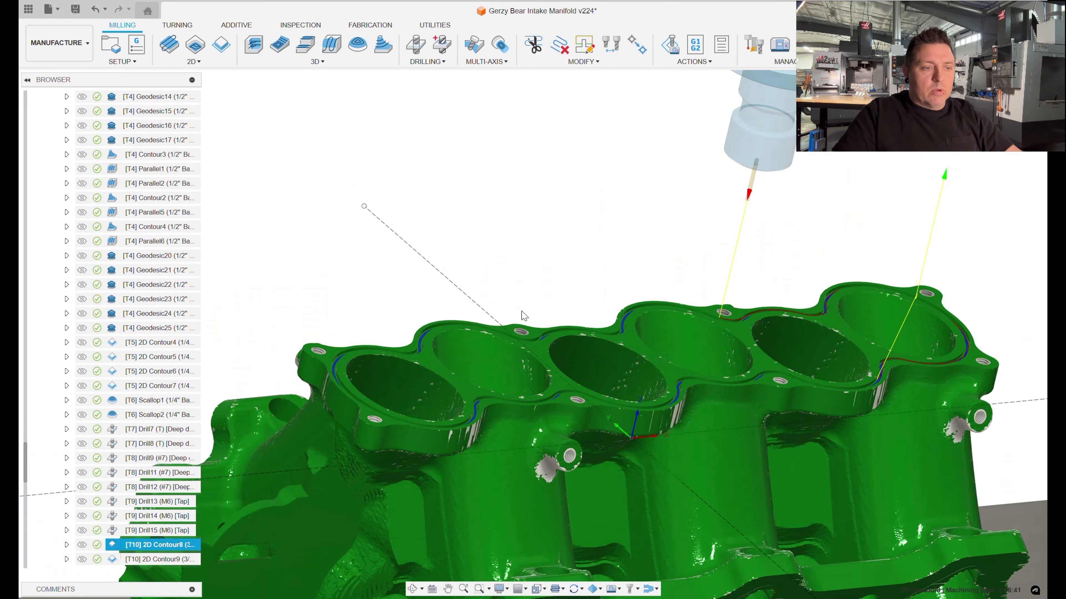
pyautogui.keyDown('shift'); pyautogui.moveTo(619, 349); pyautogui.dragTo(602, 352, button='middle'); pyautogui.keyUp('shift')
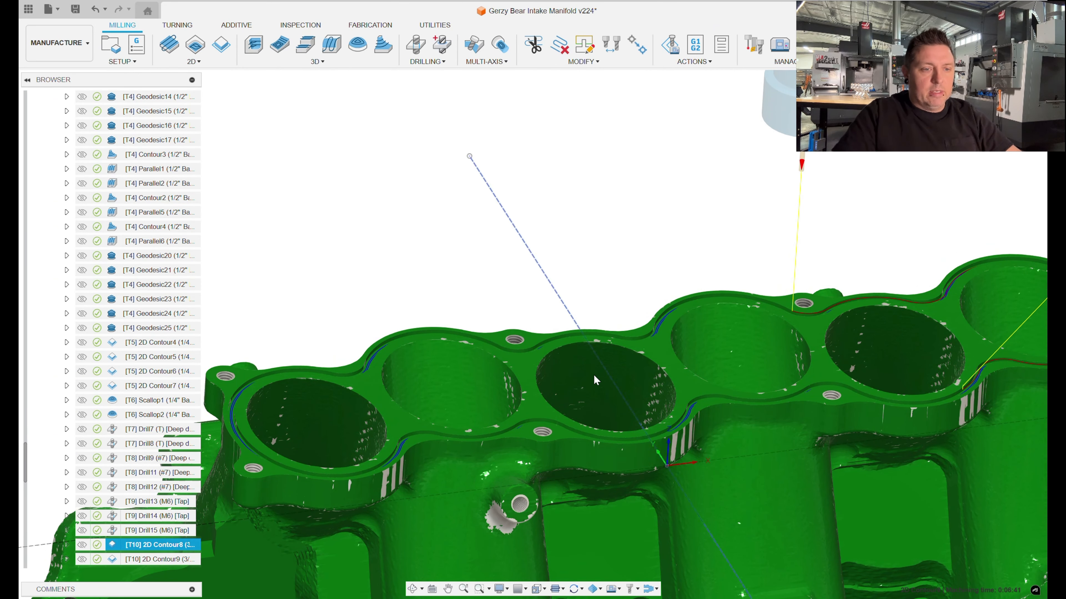
pyautogui.scroll(-3, 658, 345)
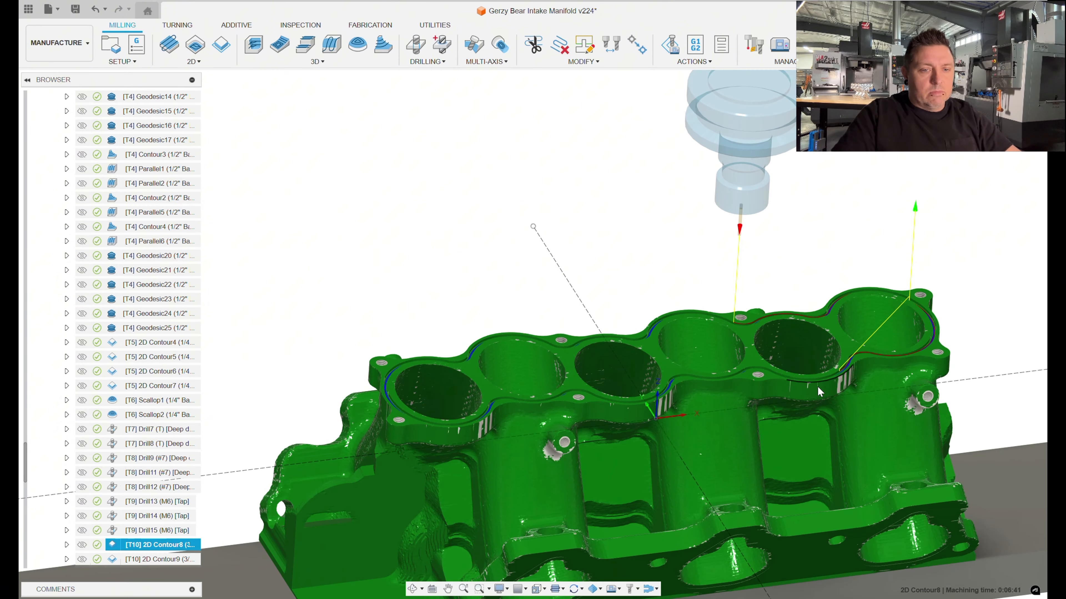
# Show the 2D Contour9 toolpath around the lower flange's port openings, and view 2D Contour11 along the upper flange's edges
pyautogui.click(147, 560)
pyautogui.keyDown('shift'); pyautogui.moveTo(646, 500); pyautogui.dragTo(688, 532, button='middle'); pyautogui.keyUp('shift')
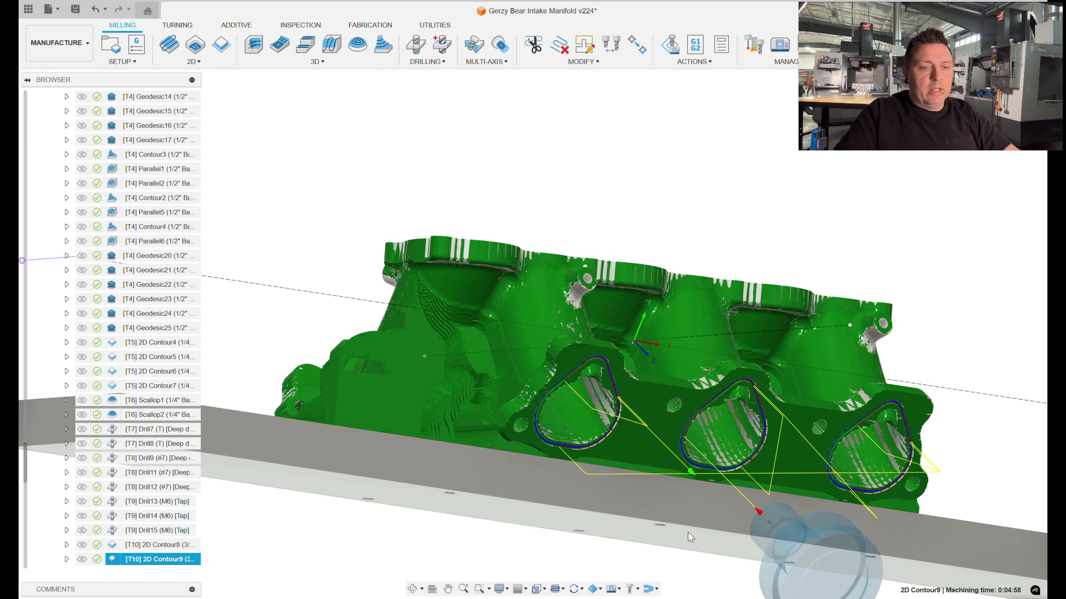
pyautogui.keyDown('shift'); pyautogui.moveTo(367, 446); pyautogui.dragTo(489, 462, button='middle'); pyautogui.keyUp('shift')
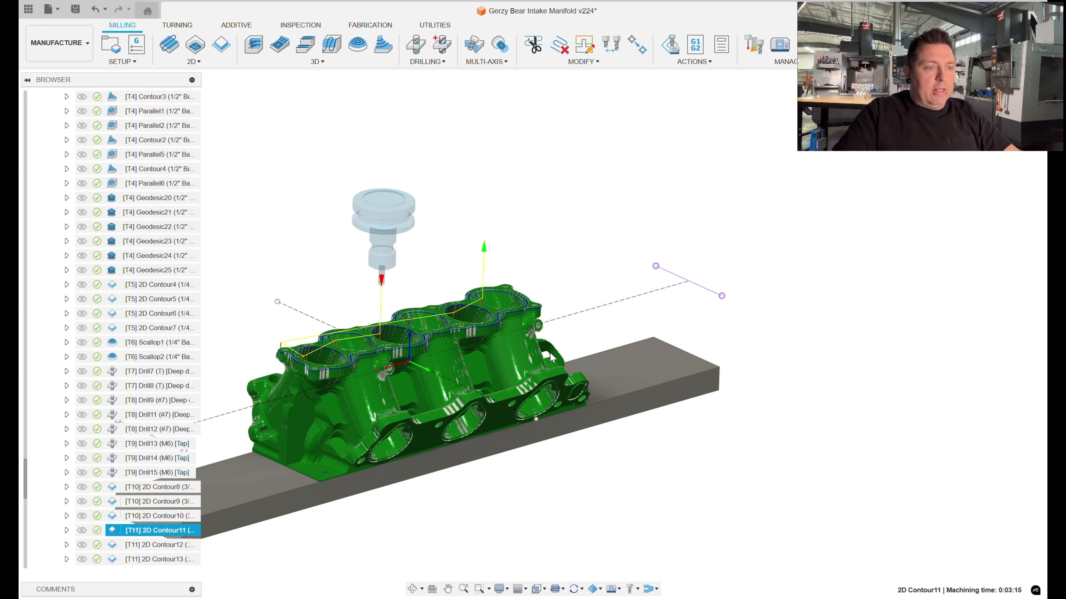
pyautogui.keyDown('shift'); pyautogui.moveTo(549, 352); pyautogui.dragTo(588, 361, button='middle'); pyautogui.keyUp('shift')
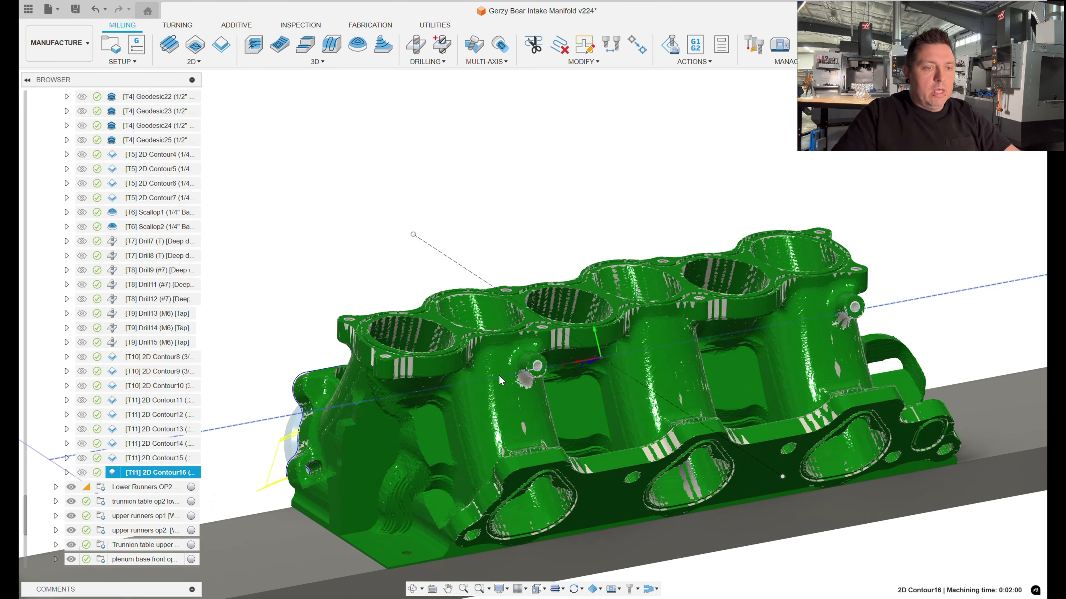
# Examine the 2D Contour16 toolpath along the outer edge and port openings of the lower flange
pyautogui.scroll(2, 499, 375)
pyautogui.keyDown('shift'); pyautogui.moveTo(499, 375); pyautogui.dragTo(611, 266, button='middle'); pyautogui.keyUp('shift')
pyautogui.scroll(-3, 573, 377)
pyautogui.scroll(4, 541, 424)
pyautogui.keyDown('shift'); pyautogui.moveTo(594, 338); pyautogui.dragTo(568, 419, button='middle'); pyautogui.keyUp('shift')
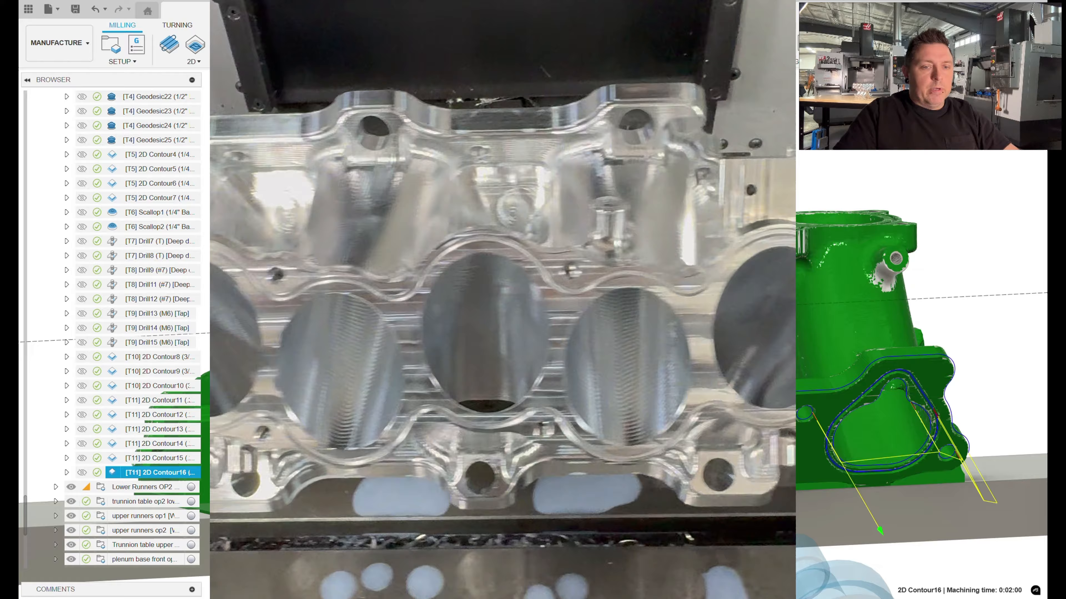
pyautogui.moveTo(558, 328)
pyautogui.keyDown('shift'); pyautogui.mouseDown(button='middle')
pyautogui.moveTo(541, 378)
pyautogui.moveTo(575, 331)
pyautogui.moveTo(558, 324)
pyautogui.moveTo(541, 373)
pyautogui.moveTo(550, 371)
pyautogui.moveTo(545, 436)
pyautogui.moveTo(553, 340)
pyautogui.mouseUp(button='middle'); pyautogui.keyUp('shift')
pyautogui.scroll(-3, 625, 266)
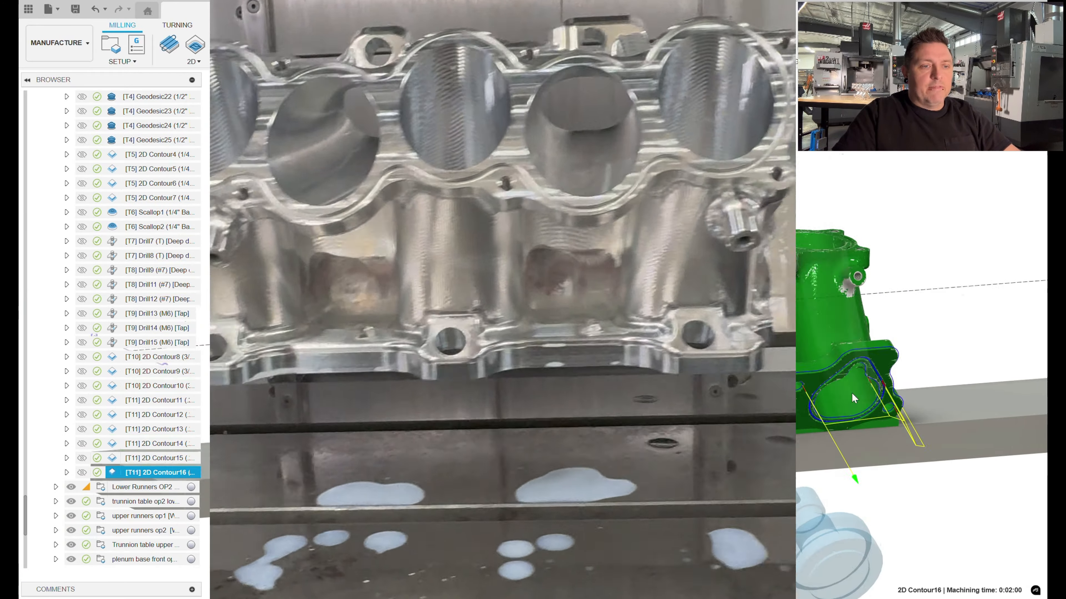
pyautogui.scroll(3, 625, 266)
pyautogui.scroll(-3, 625, 265)
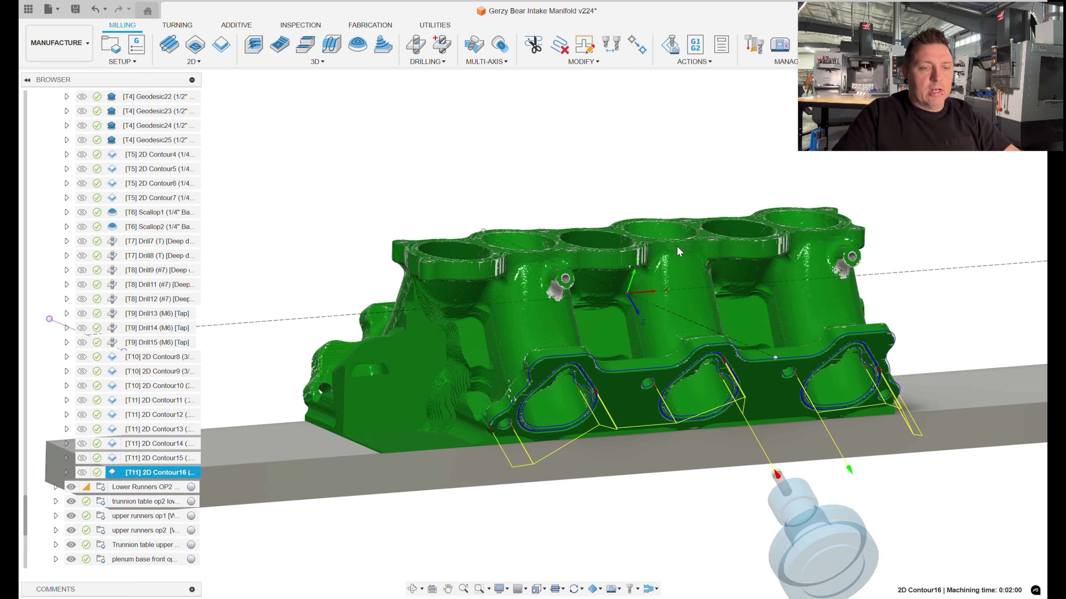
pyautogui.keyDown('shift'); pyautogui.moveTo(677, 247); pyautogui.dragTo(696, 261, button='middle'); pyautogui.keyUp('shift')
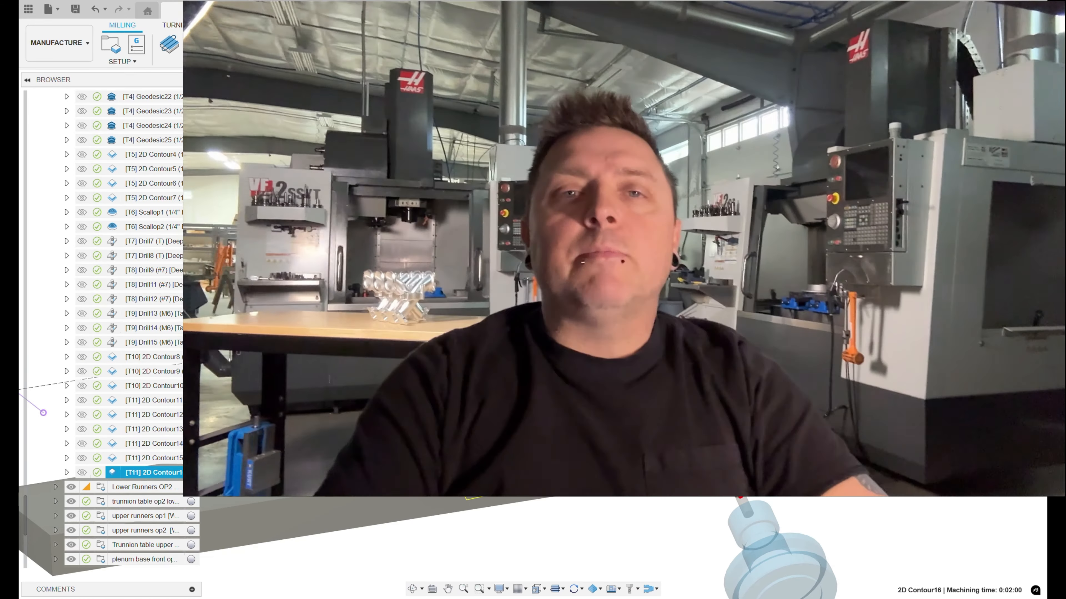